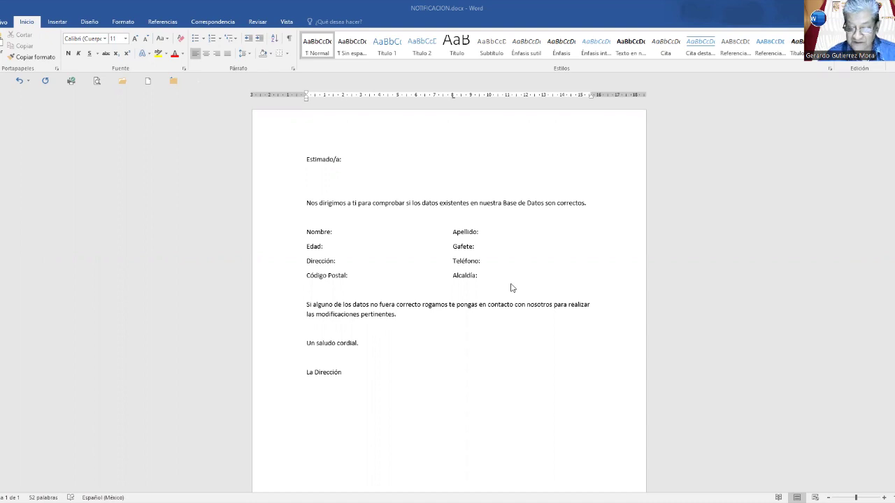
- Switch to the Correspondencia ribbon tab for the NOTIFICACION letter
left_click(215, 22)
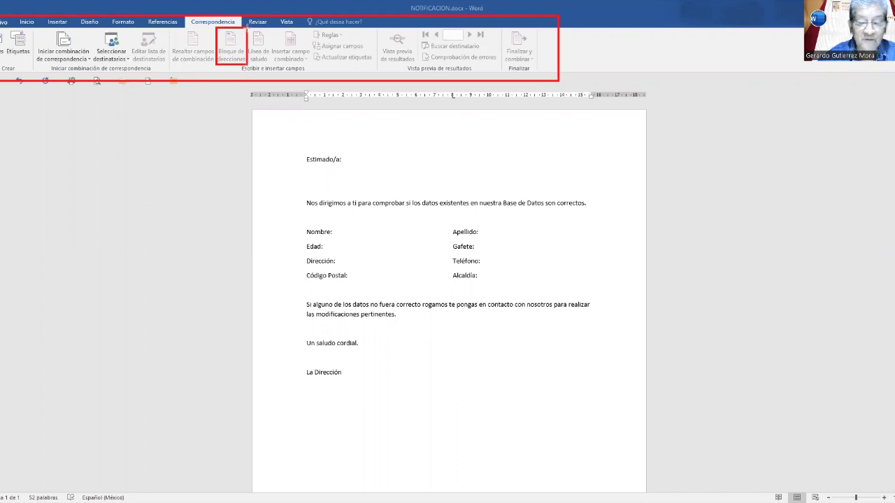
left_click_drag(247, 27, 270, 64)
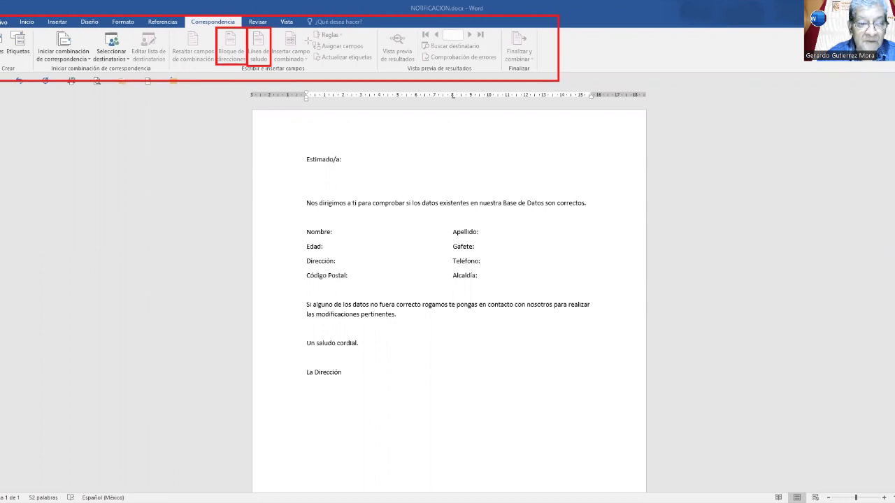
left_click_drag(307, 40, 369, 51)
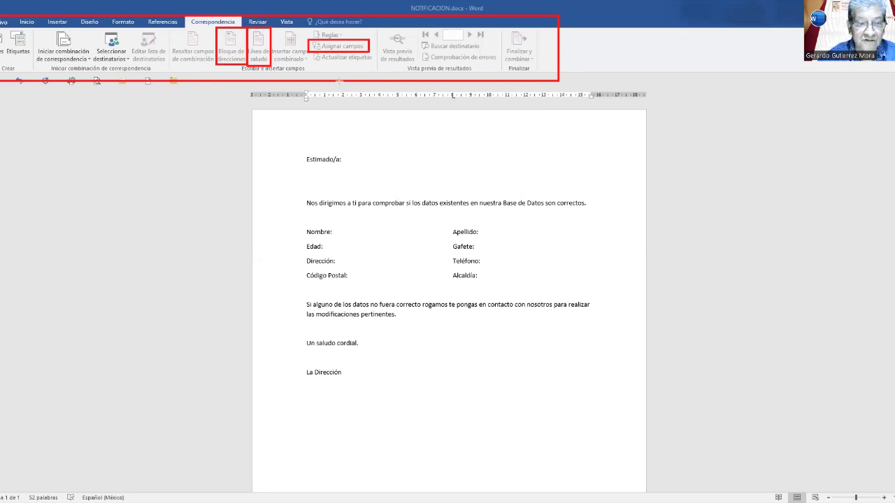
left_click_drag(269, 43, 312, 45)
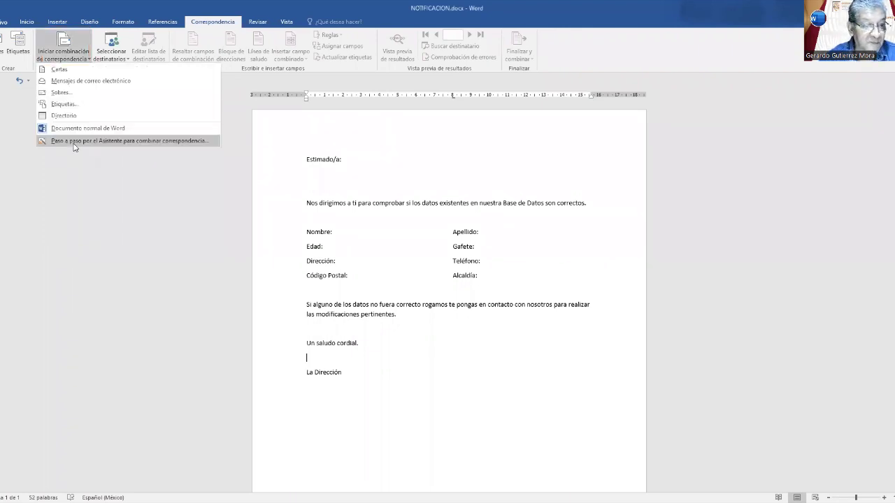
- Launch the step-by-step mail-merge wizard, leaving Cartas as the document type
left_click(73, 143)
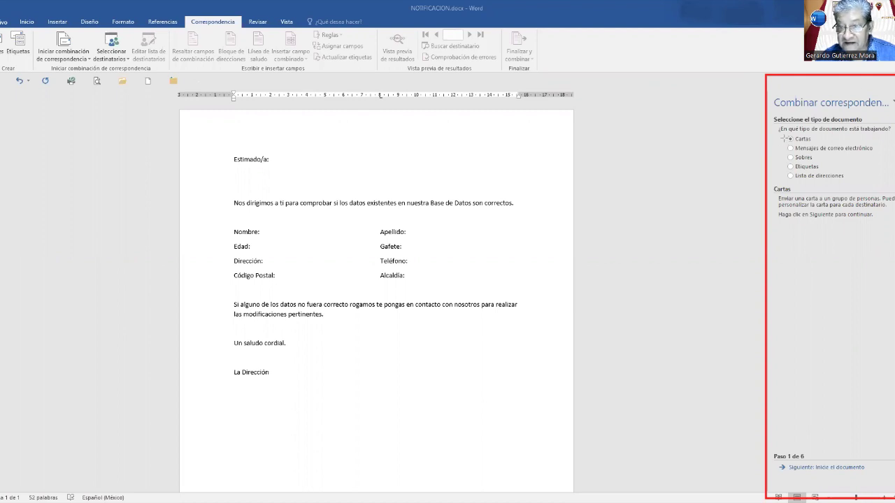
left_click_drag(778, 134, 830, 144)
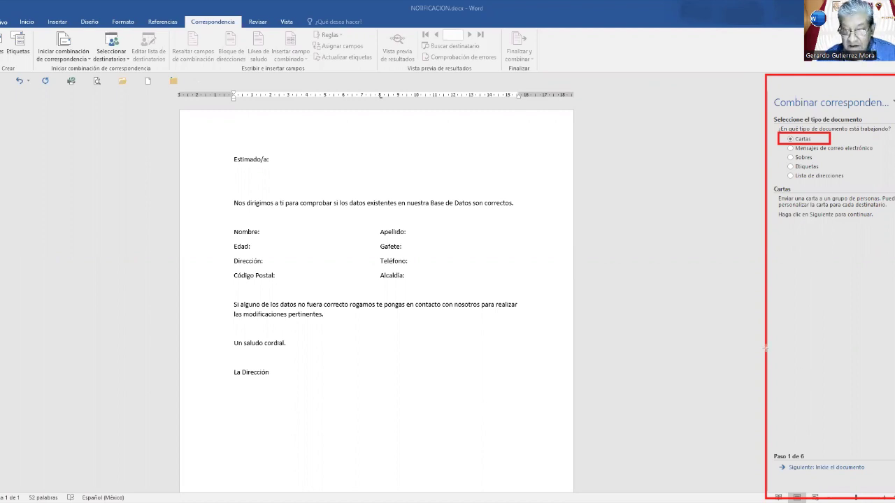
left_click_drag(771, 445, 875, 483)
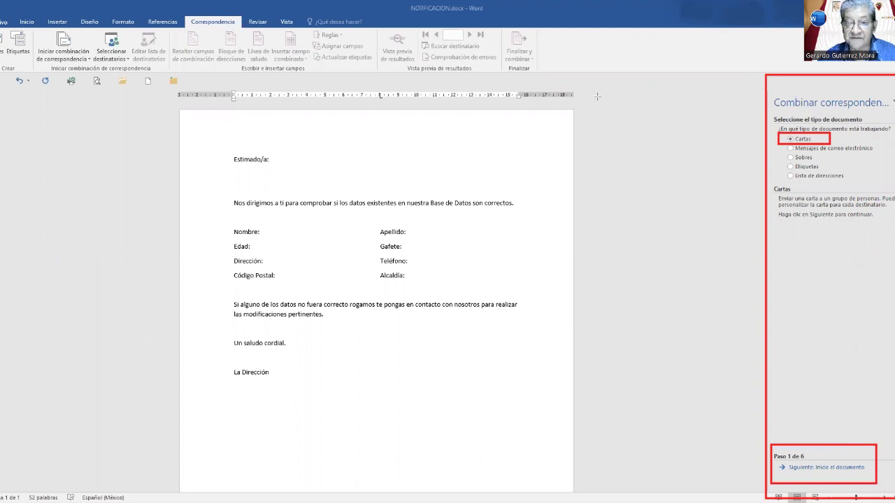
key("e")
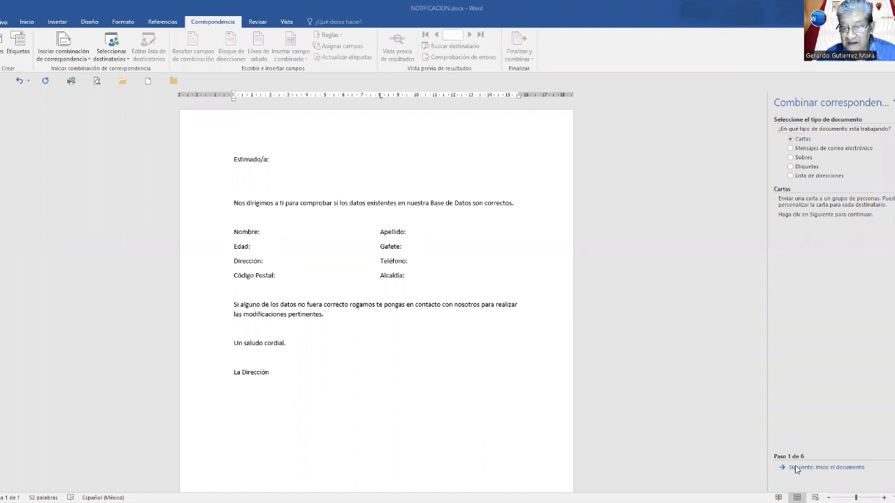
- Advance the wizard to the starting-document step, keeping the current NOTIFICACION letter
left_click(800, 468)
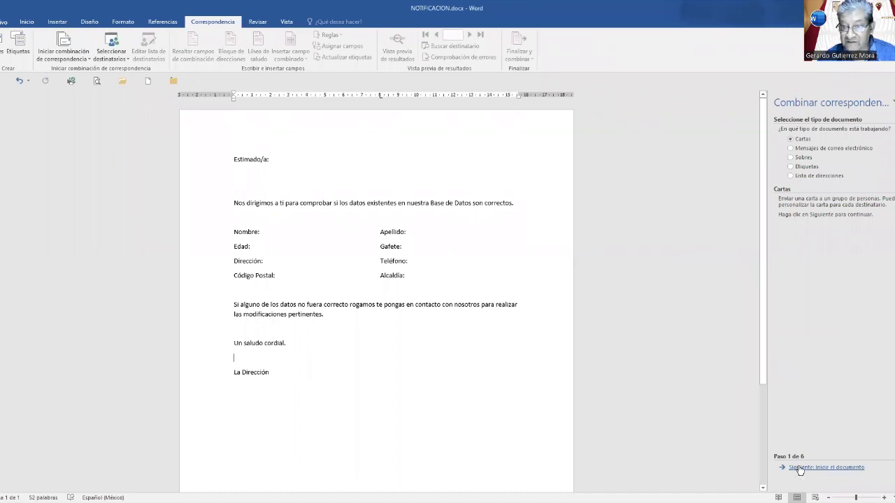
left_click(799, 467)
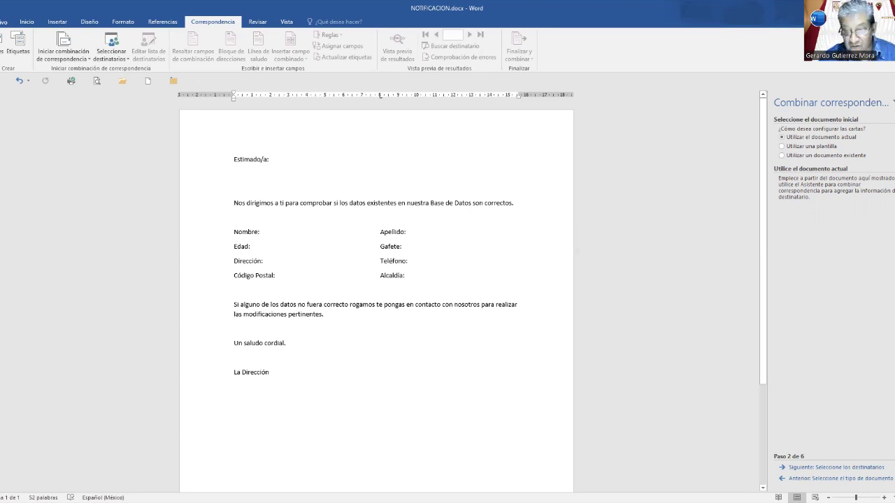
- Advance the wizard to step 3 of 6, with Utilizar una lista existente chosen
left_click(807, 468)
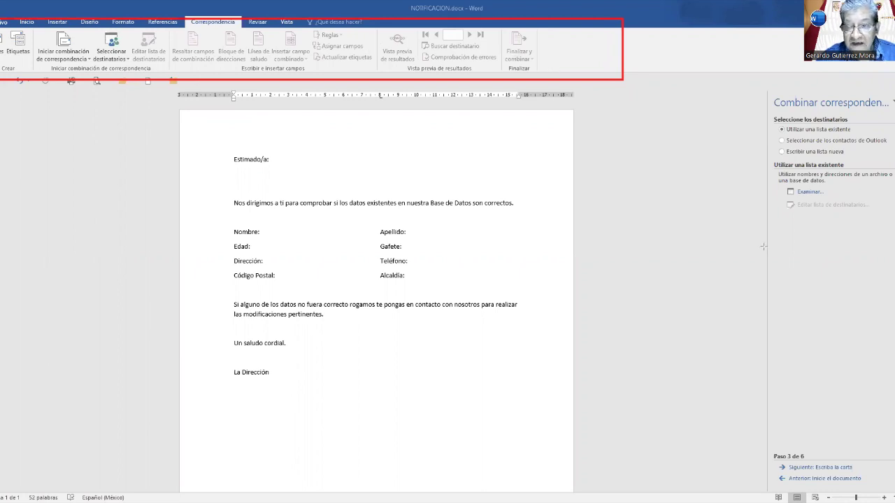
mouse_move(768, 81)
left_mouse_down()
mouse_move(874, 502)
mouse_move(894, 499)
left_mouse_up()
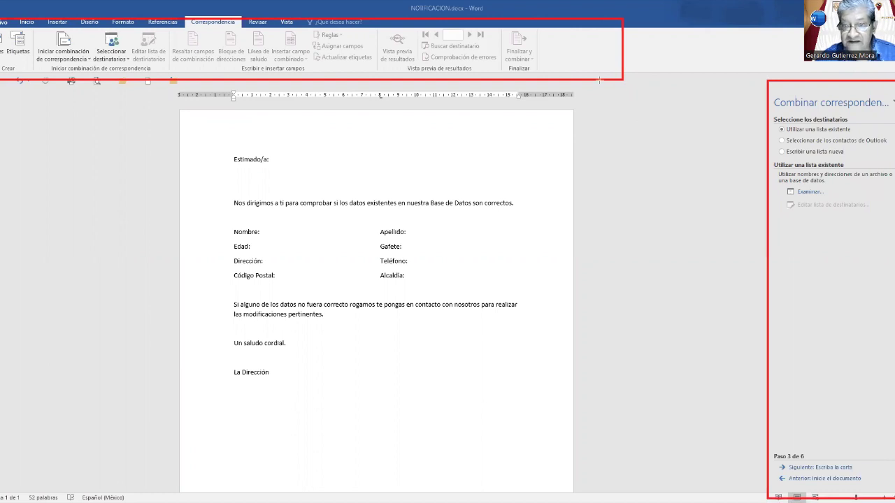
left_click_drag(622, 77, 734, 204)
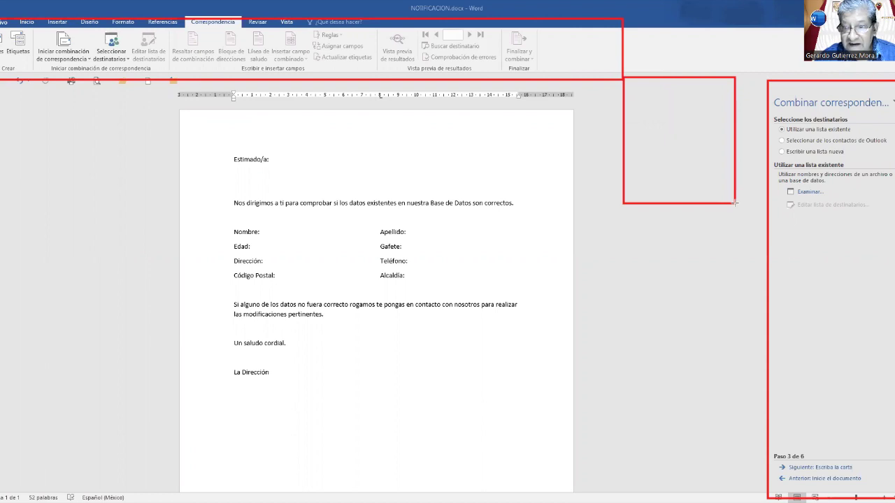
left_click_drag(735, 204, 766, 233)
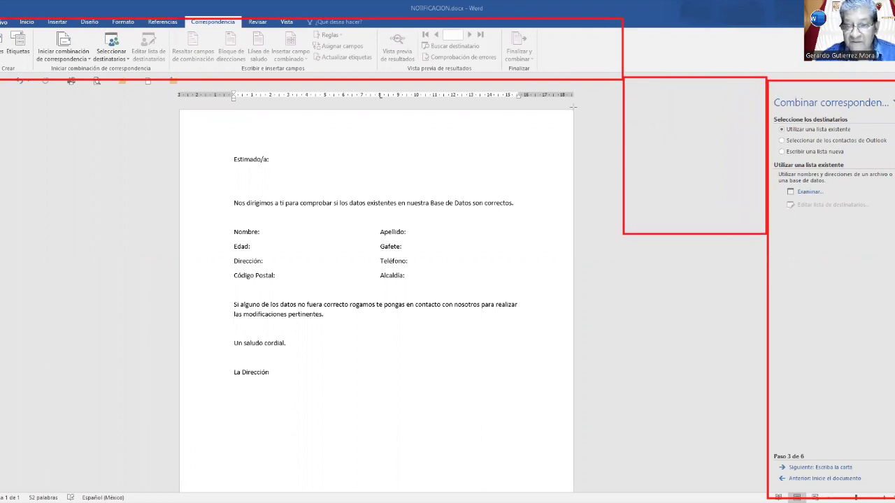
key("Escape")
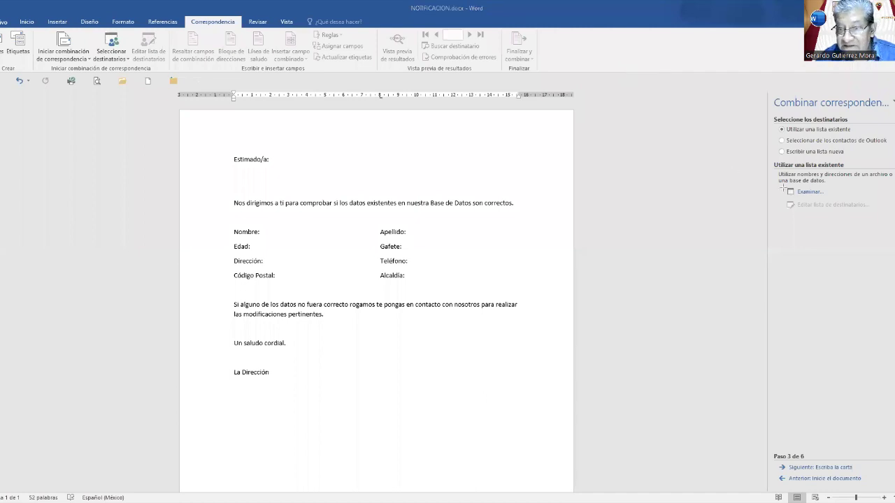
- Browse for an existing recipient list file with Examinar…
left_click_drag(782, 185, 829, 199)
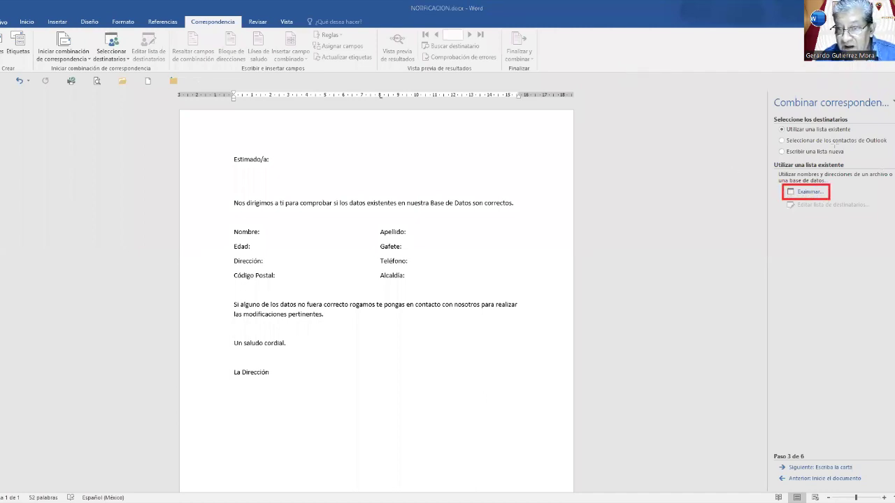
left_click_drag(770, 122, 867, 134)
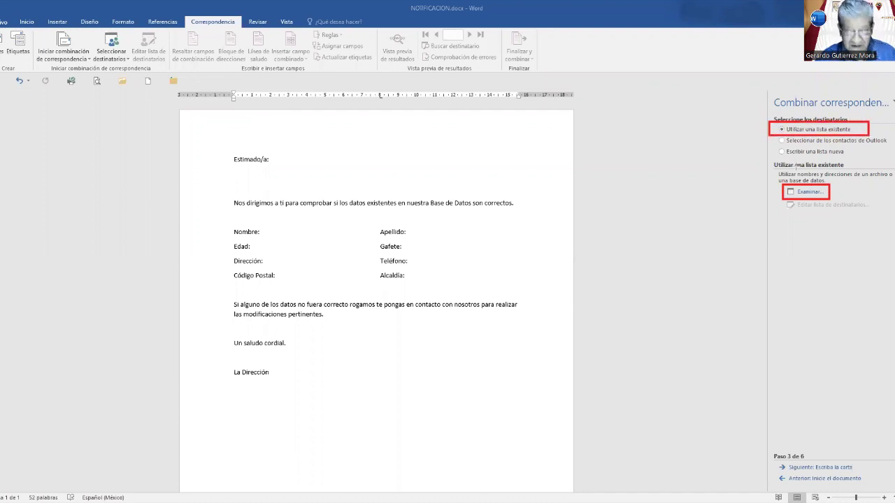
key("Escape")
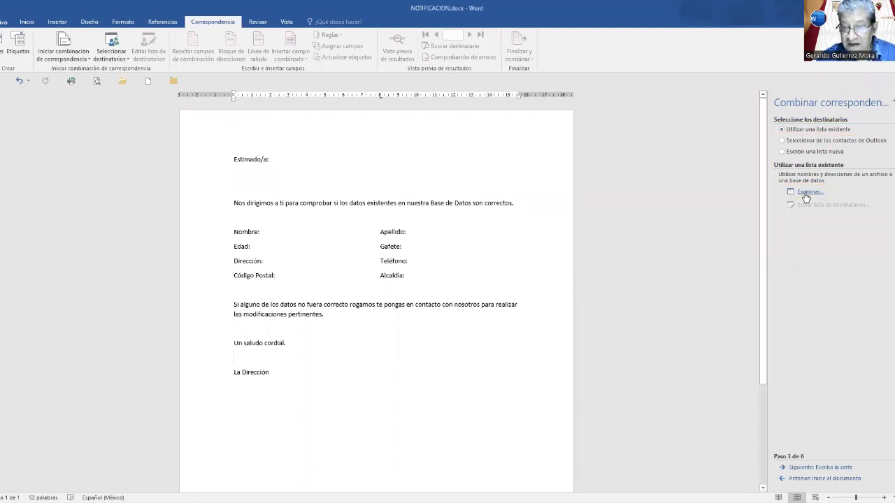
left_click(809, 192)
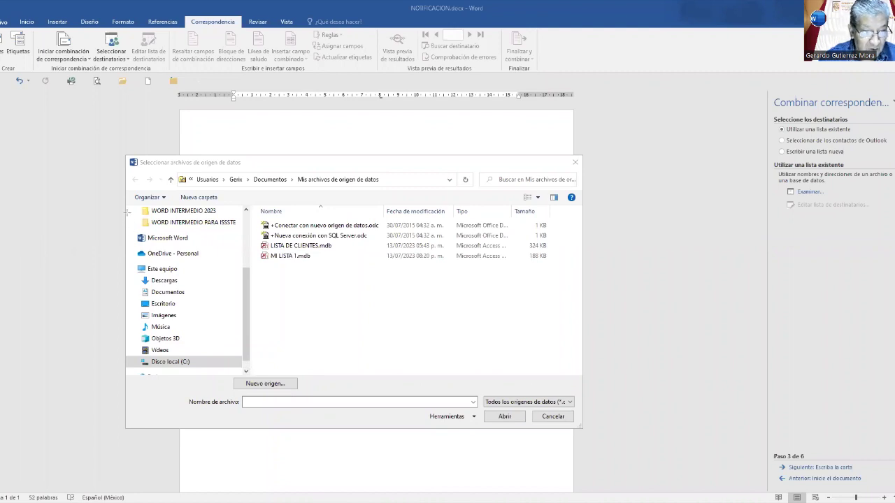
- Pick MI LISTA 1.mdb in Mis archivos de origen de datos as the file name
mouse_move(127, 212)
left_mouse_down()
mouse_move(144, 365)
mouse_move(243, 375)
left_mouse_up()
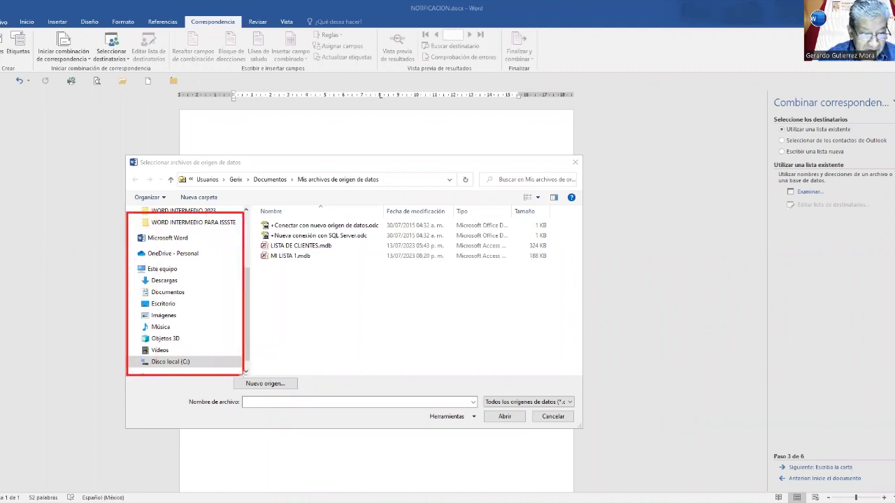
left_click_drag(137, 355, 211, 369)
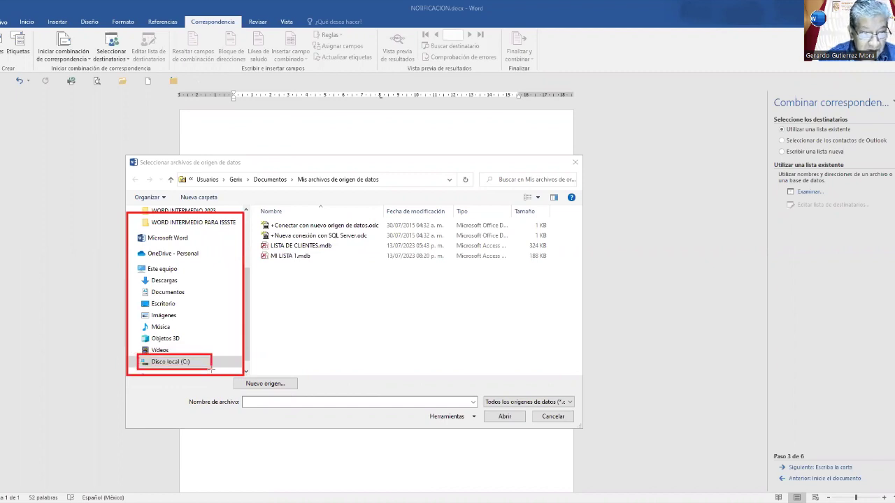
left_click_drag(256, 205, 579, 383)
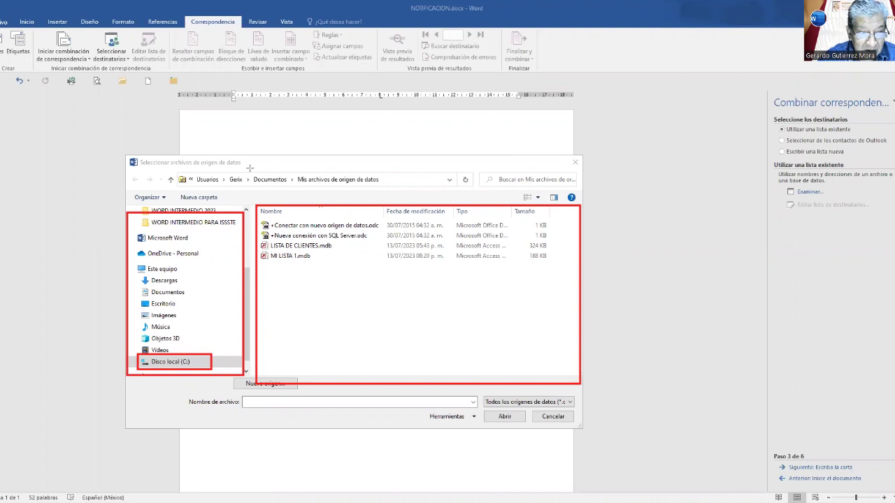
left_click_drag(250, 168, 293, 188)
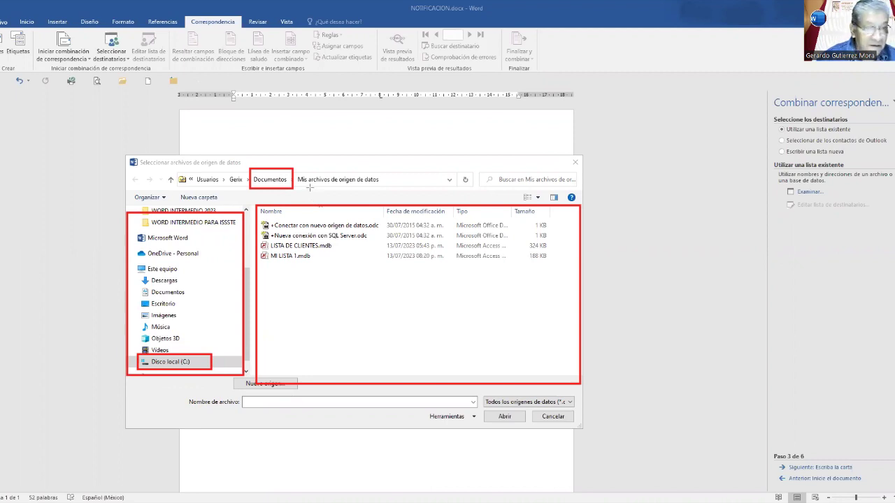
mouse_move(294, 168)
left_mouse_down()
mouse_move(305, 188)
mouse_move(384, 187)
left_mouse_up()
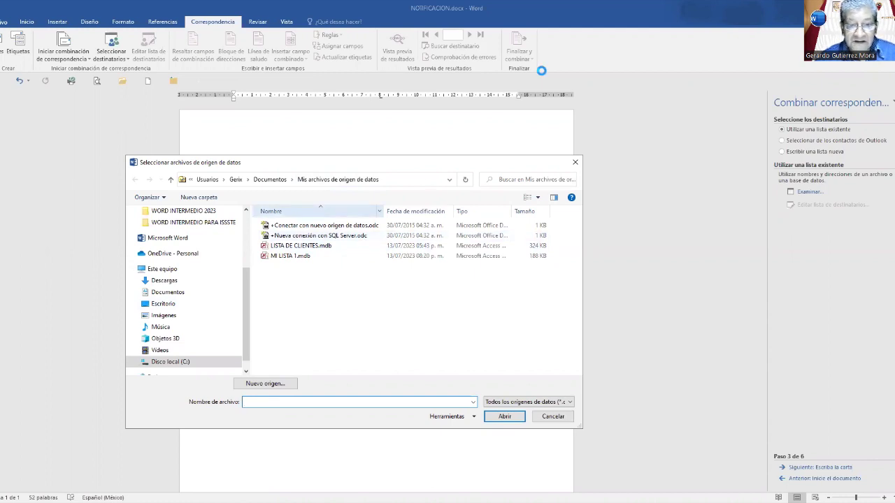
left_click(392, 88)
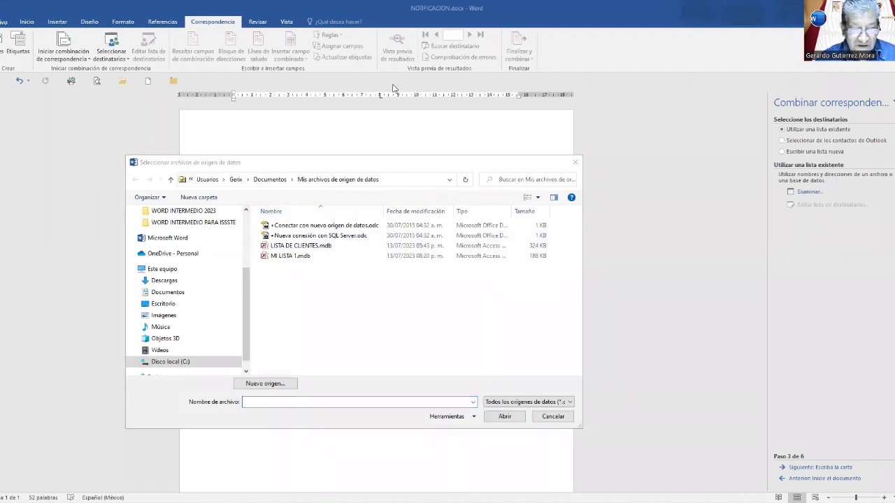
left_click_drag(253, 249, 318, 265)
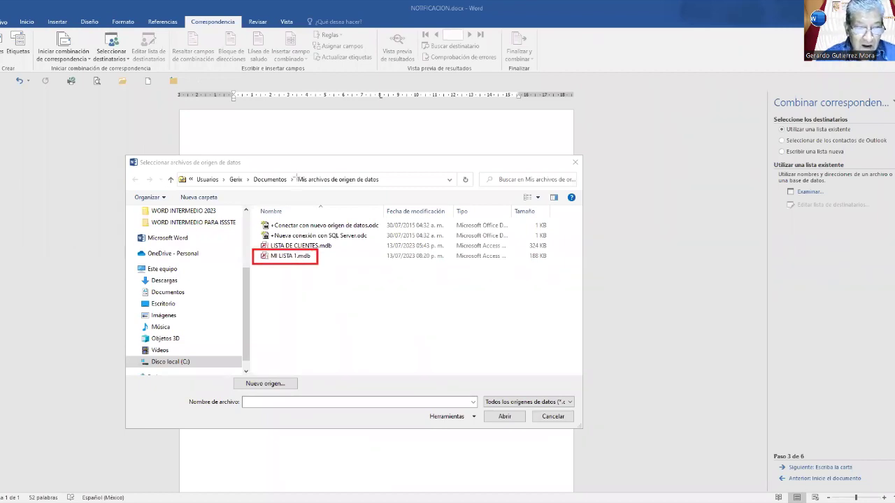
left_click_drag(295, 165, 383, 189)
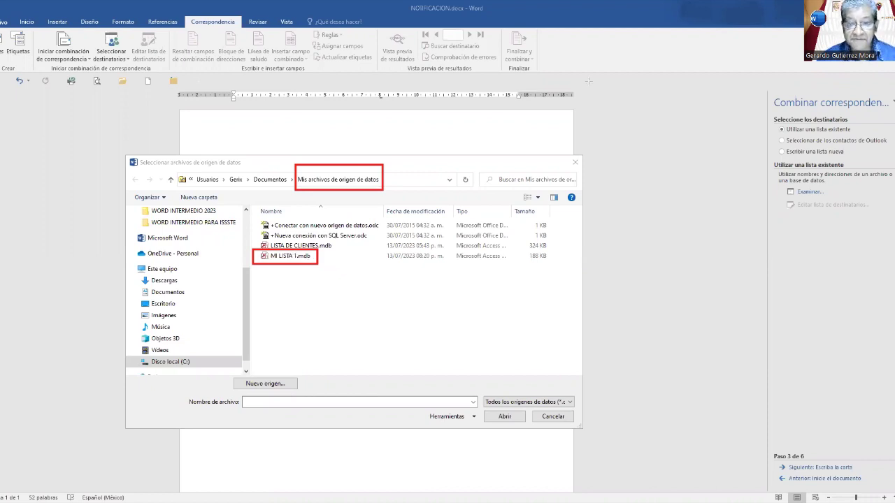
key("Escape")
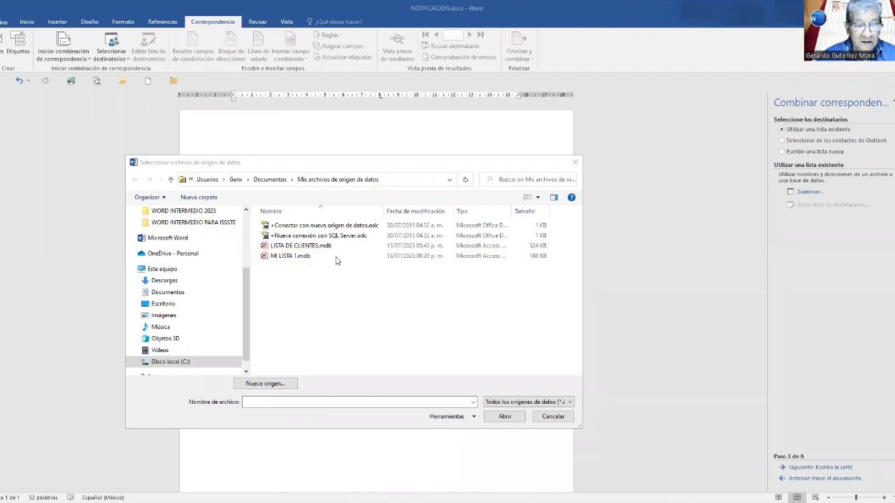
left_click(286, 255)
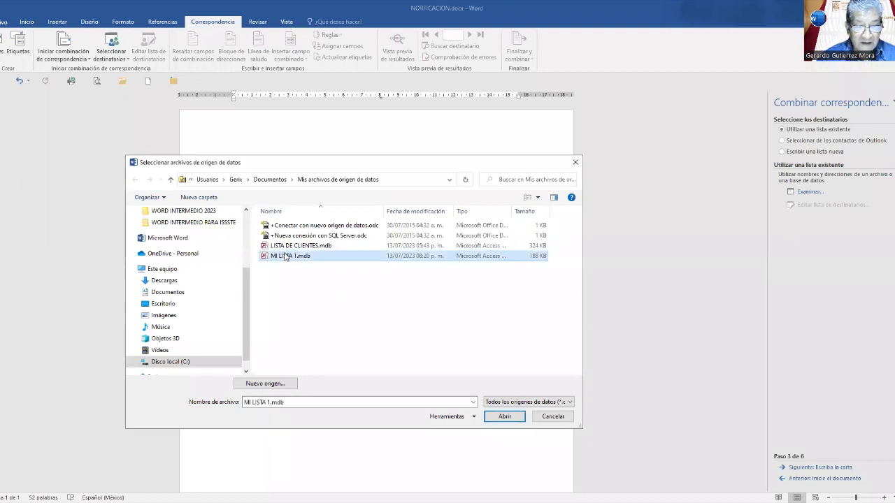
- Open MI LISTA 1.mdb and review its five ticked recipient records
left_click(510, 417)
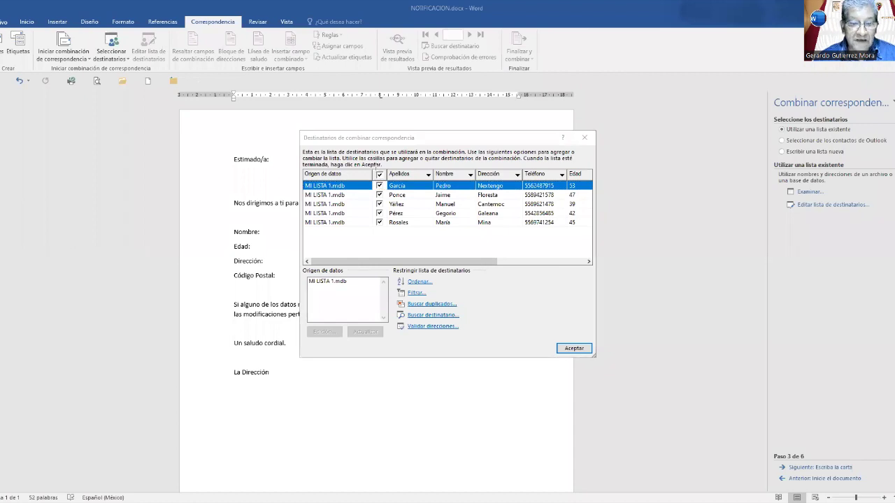
left_click_drag(374, 164, 386, 232)
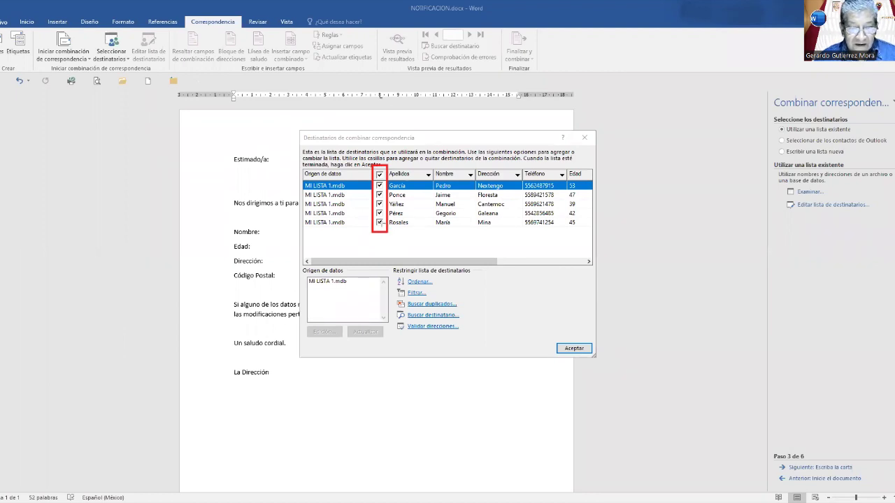
mouse_move(381, 223)
left_mouse_down()
mouse_move(416, 223)
mouse_move(402, 203)
mouse_move(406, 186)
left_mouse_up()
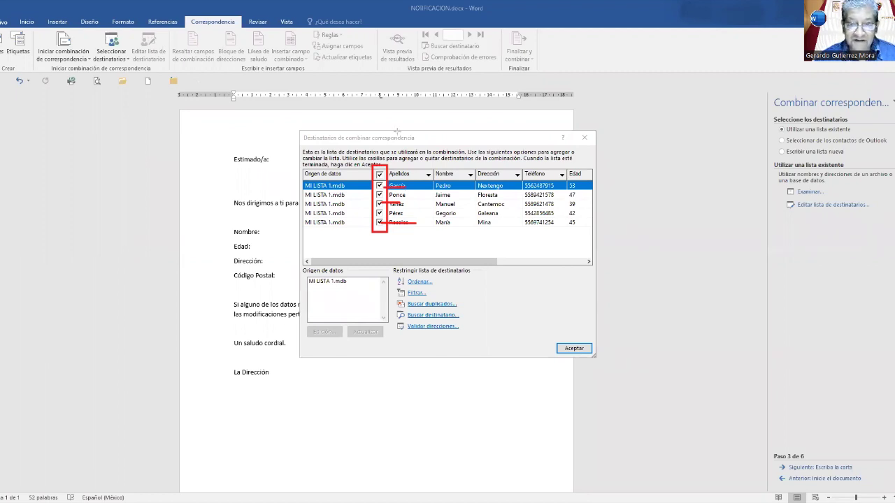
key("Escape")
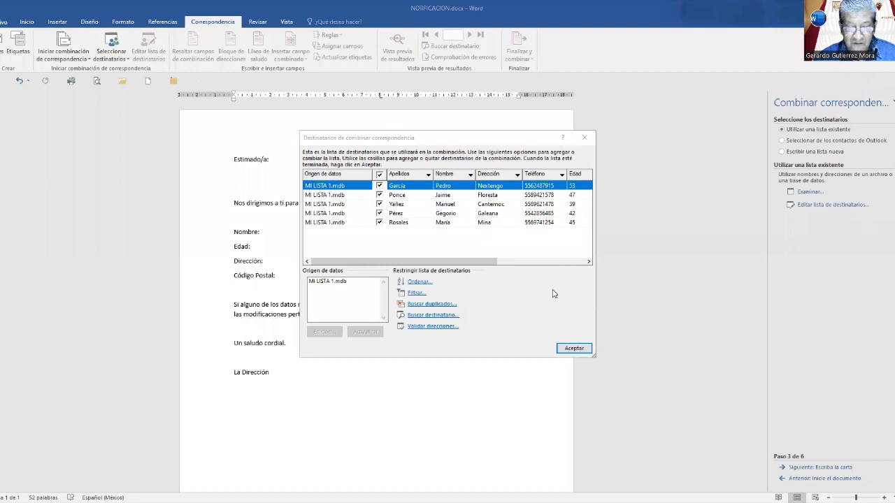
left_click(574, 349)
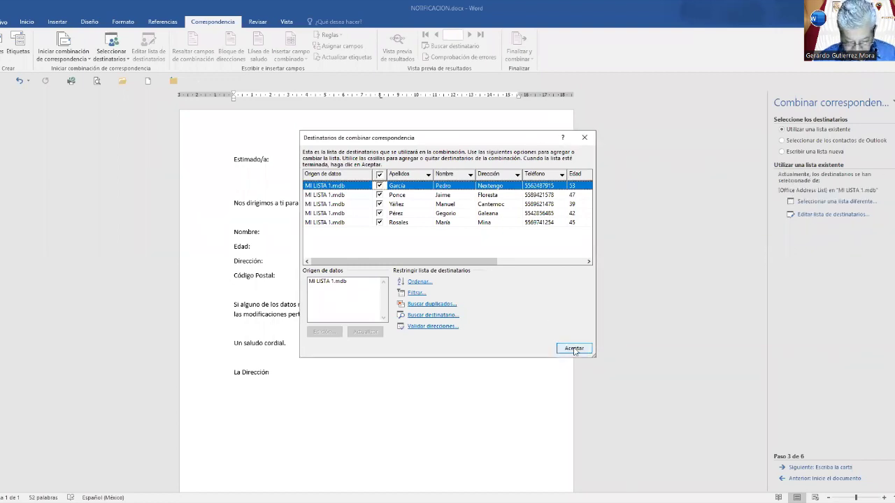
- Accept the recipient list and delete the 'Estimado/a:' line from the letter
left_click(574, 348)
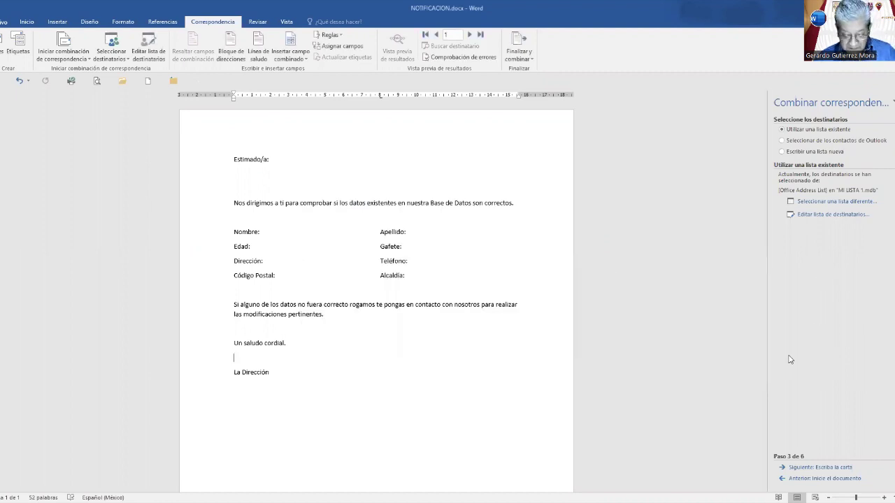
mouse_move(369, 197)
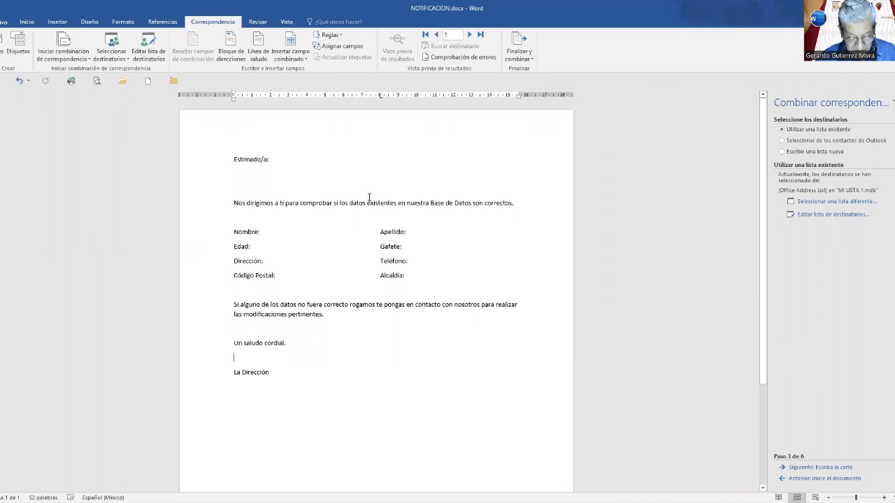
left_click_drag(269, 160, 236, 159)
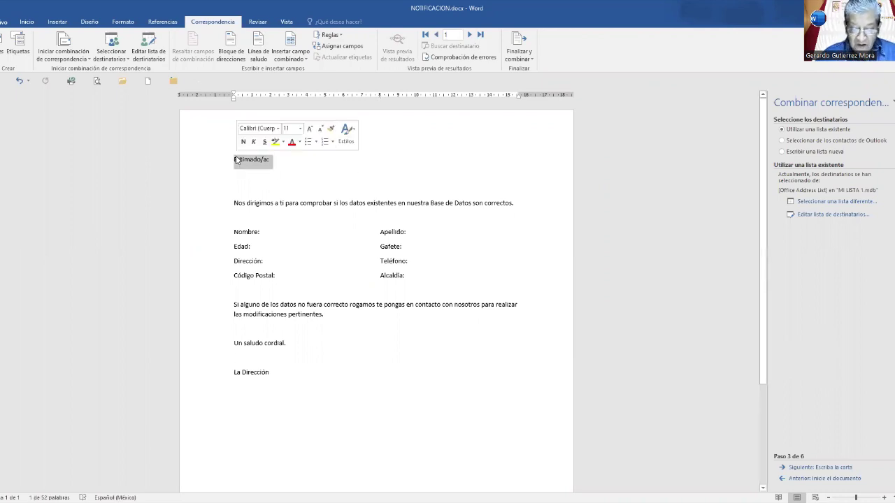
key("Delete")
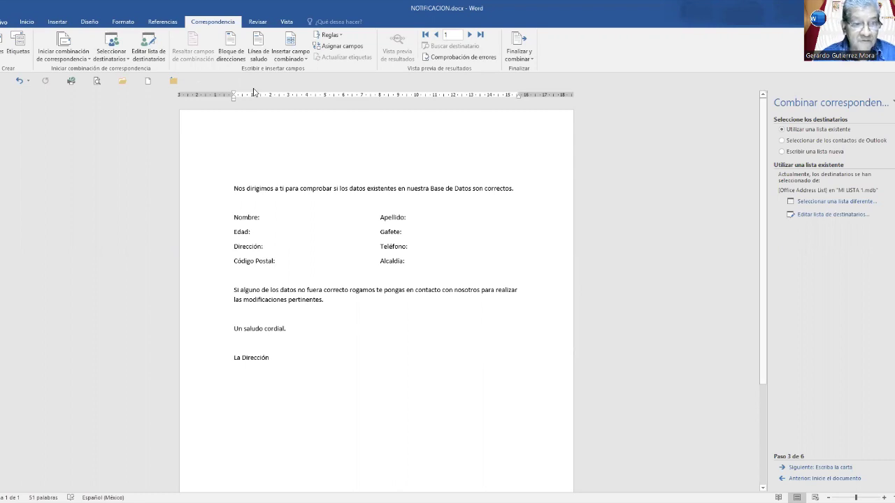
- Open Línea de saludo, keeping Querido and the full-name format
left_click(259, 49)
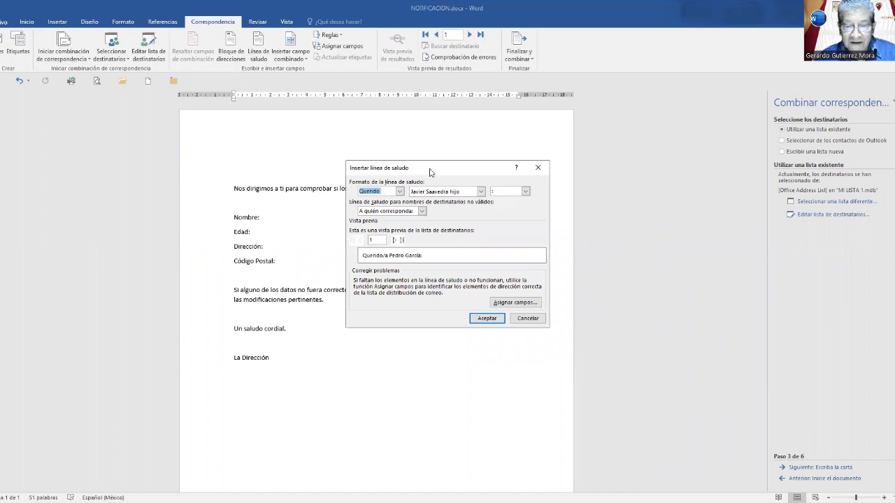
left_click_drag(431, 172, 505, 127)
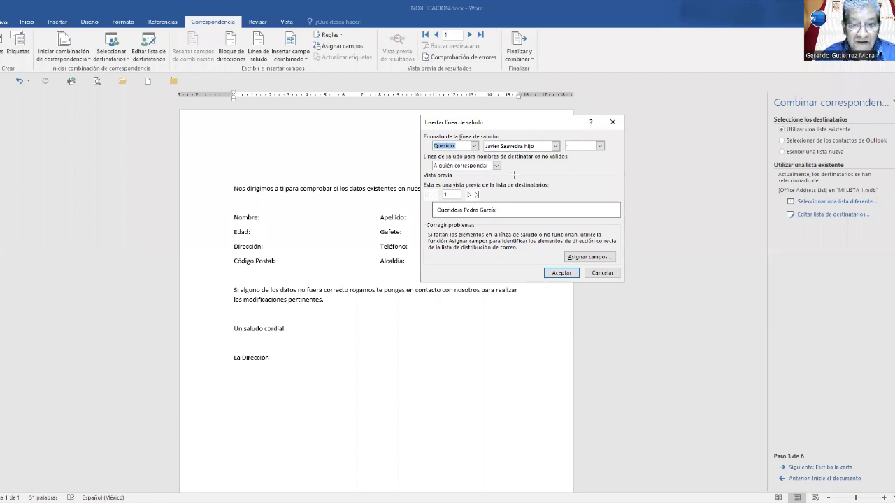
left_click_drag(421, 131, 627, 154)
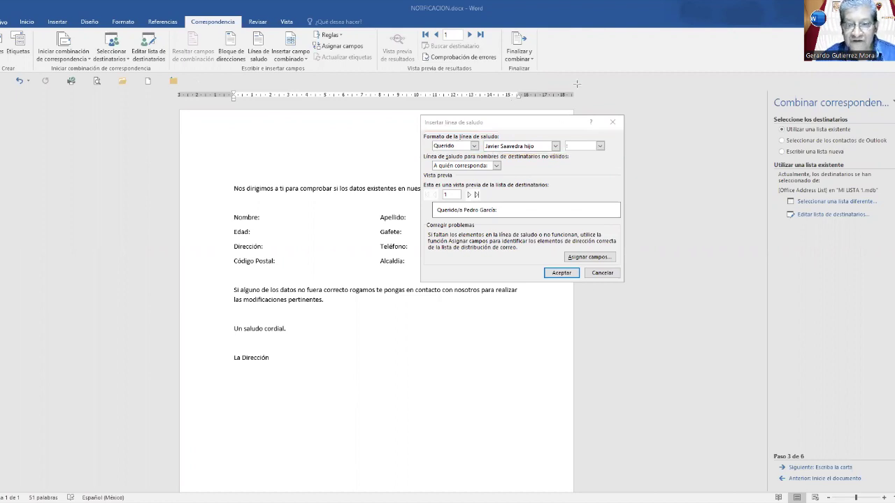
left_click(475, 147)
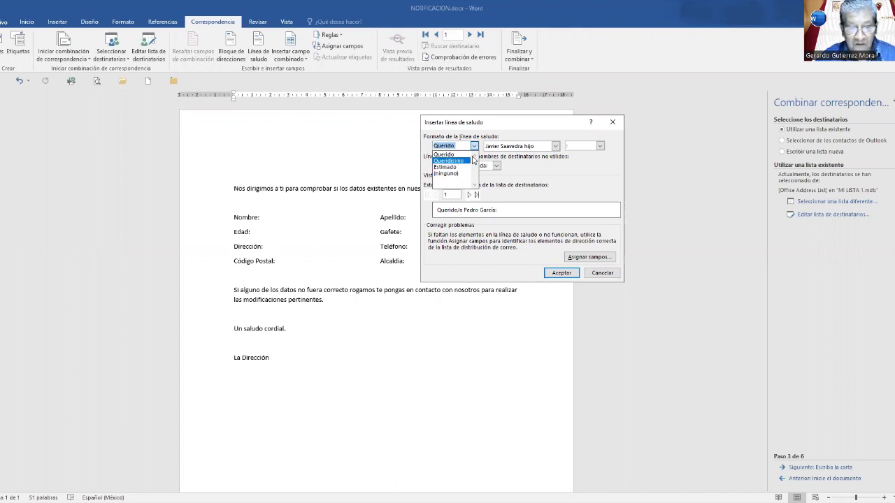
left_click(517, 131)
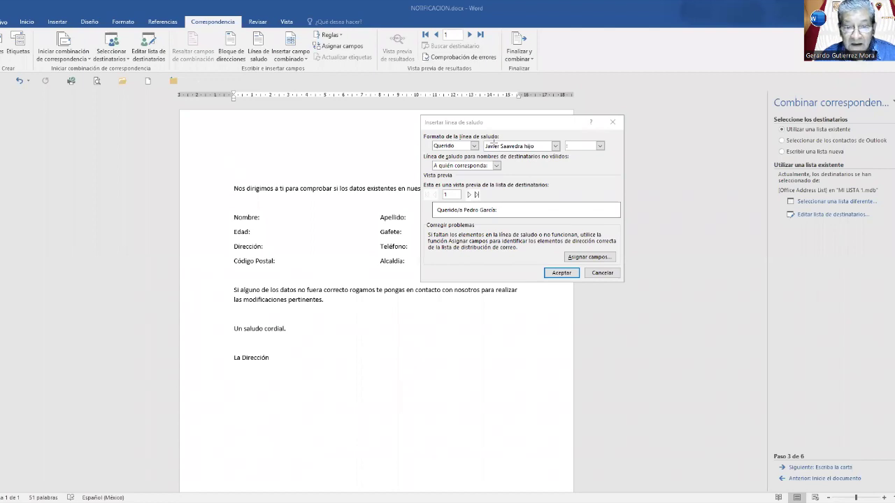
left_click_drag(481, 137, 559, 157)
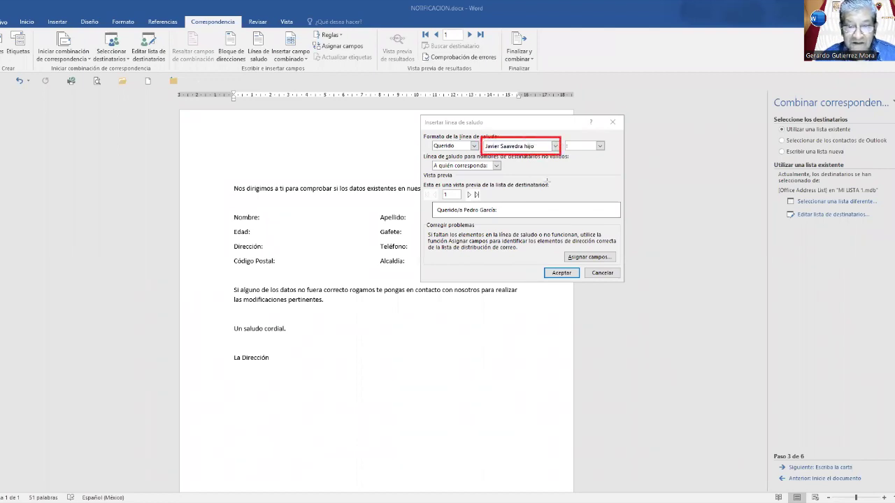
left_click_drag(563, 134, 608, 153)
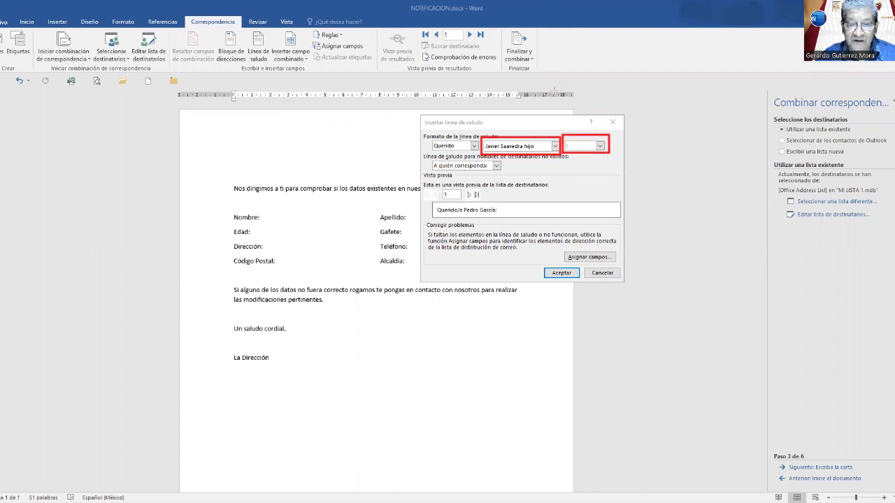
key("Escape")
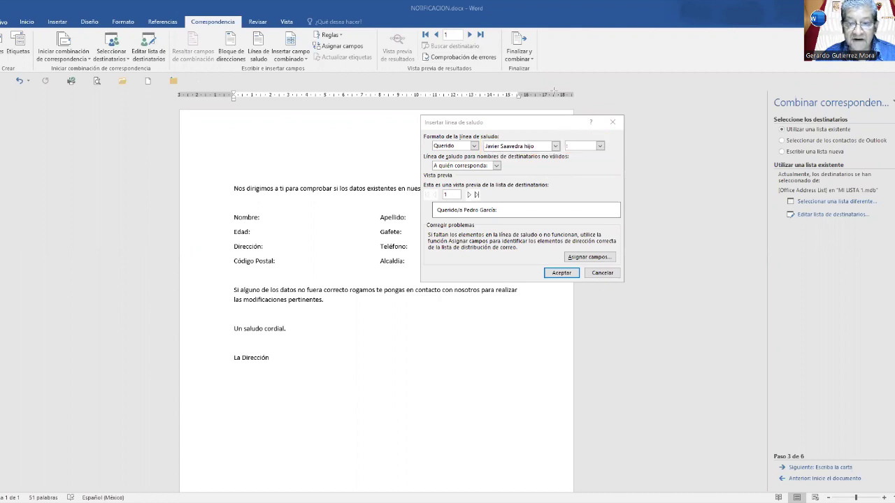
left_click(540, 176)
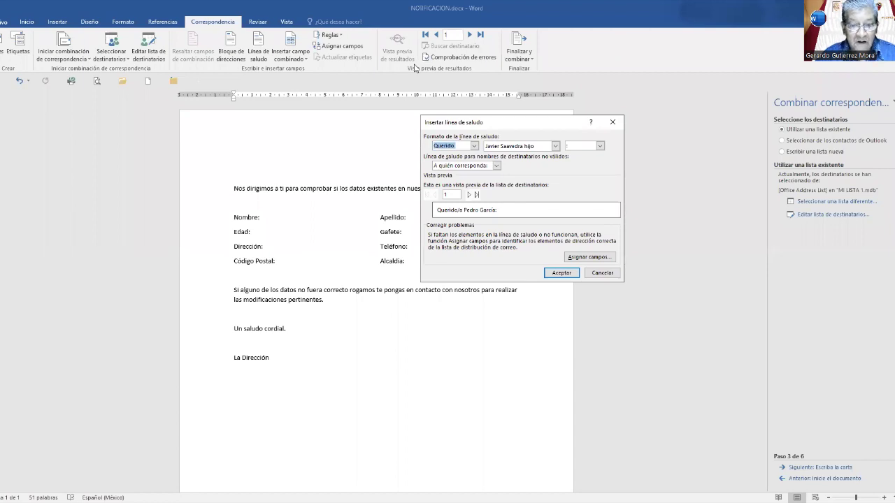
- Preview the greetings for recipients 2, 3 and 5, then return to record 1
mouse_move(412, 200)
left_mouse_down()
mouse_move(619, 213)
mouse_move(632, 224)
left_mouse_up()
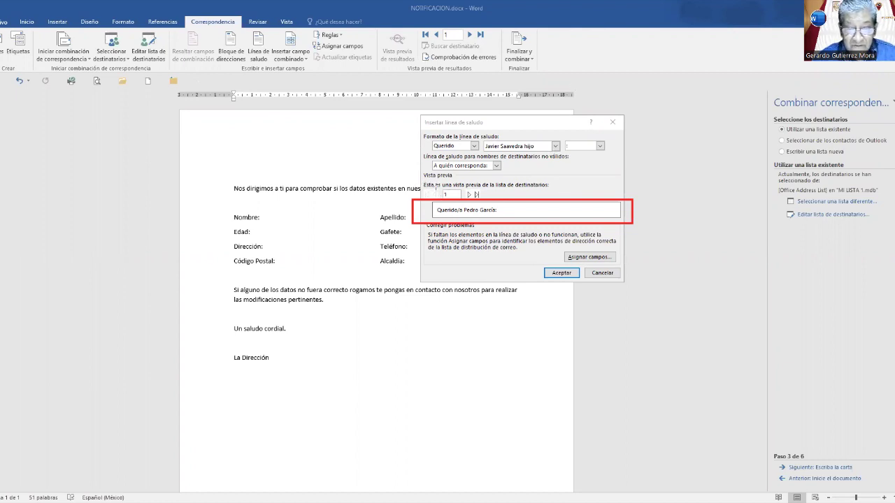
left_click_drag(435, 187, 487, 200)
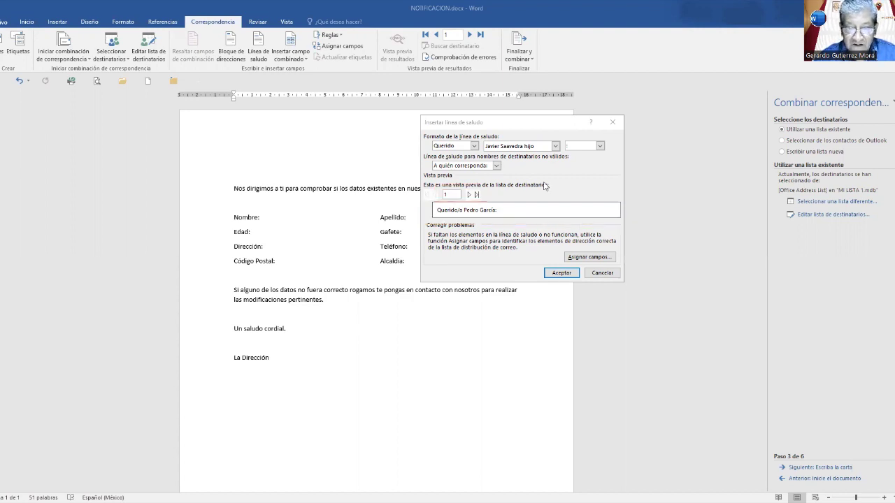
left_click(471, 195)
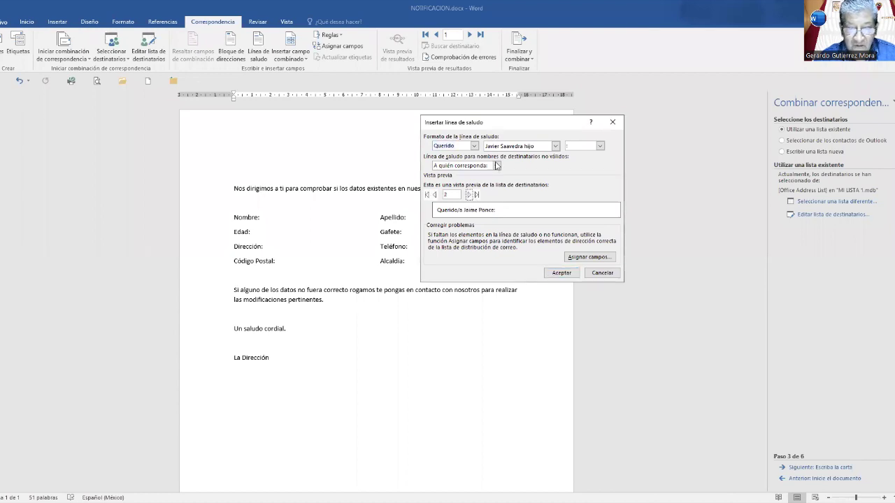
left_click(471, 195)
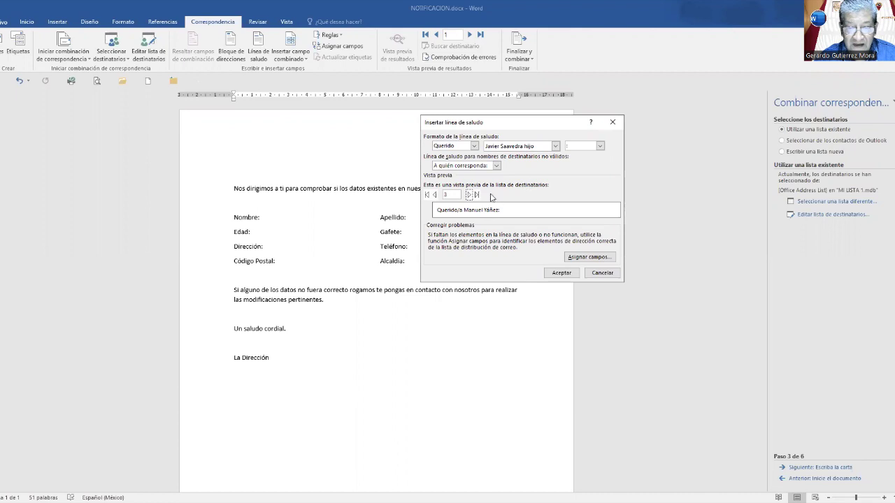
left_click(478, 195)
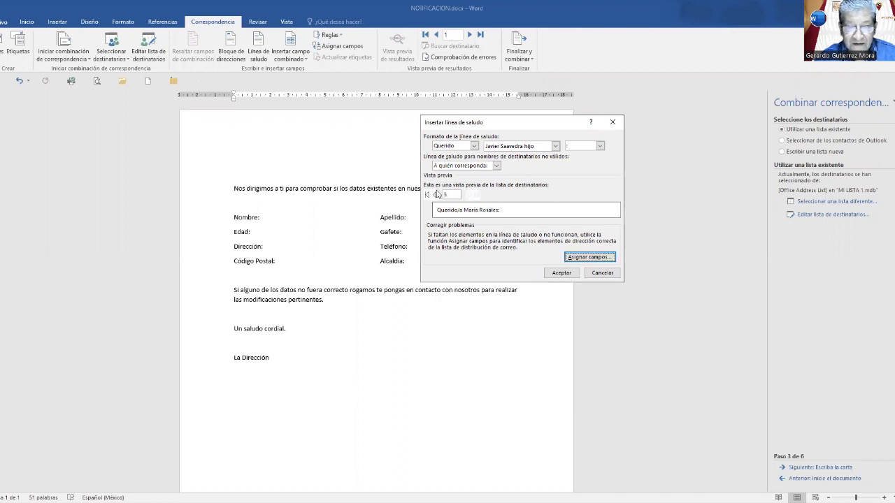
left_click(427, 195)
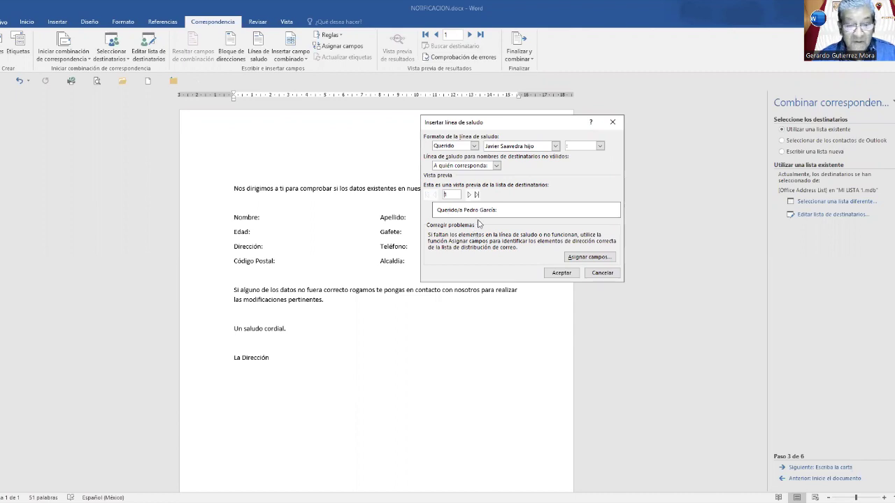
- Choose 'Estimado' as the salutation word and insert the «Línea de saludo» field
left_click(474, 147)
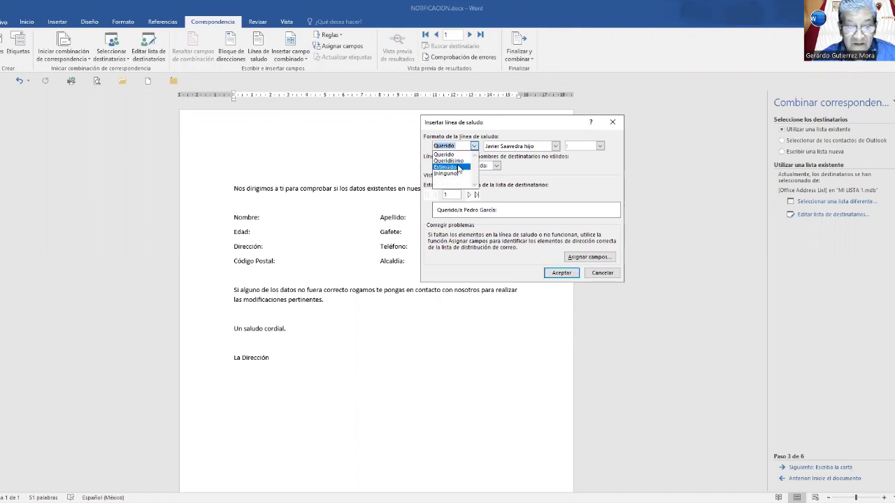
left_click(458, 162)
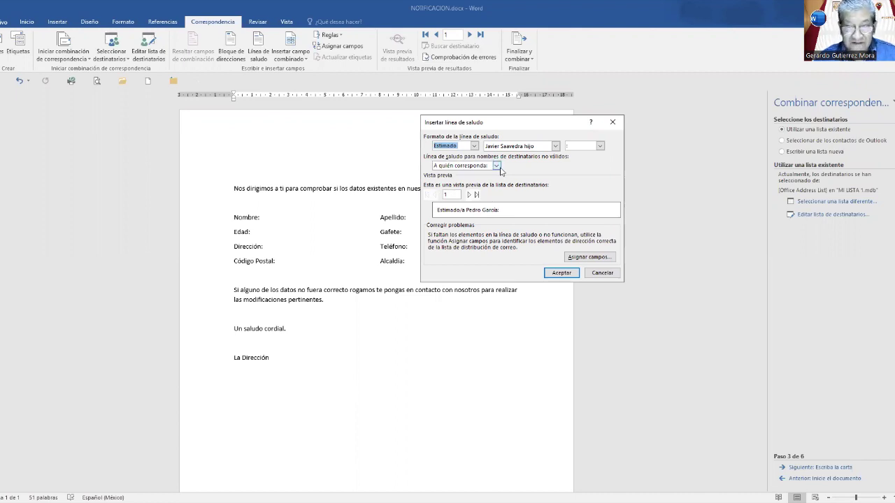
left_click(564, 272)
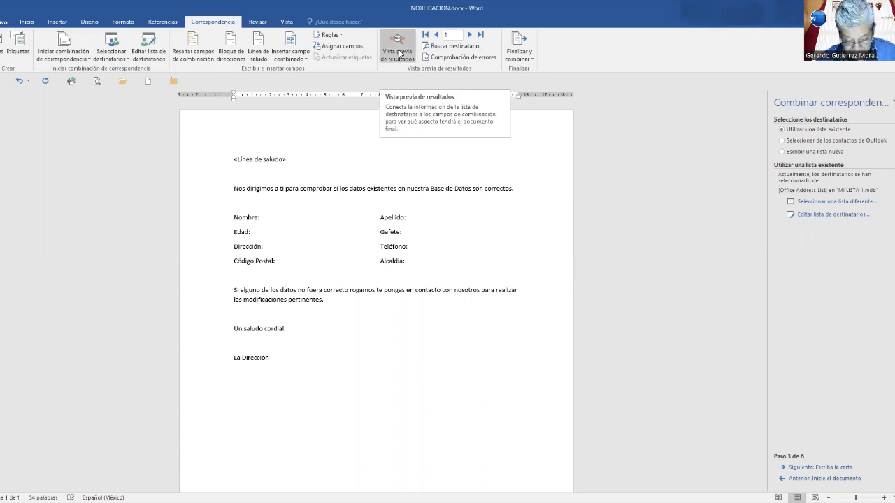
left_click(399, 54)
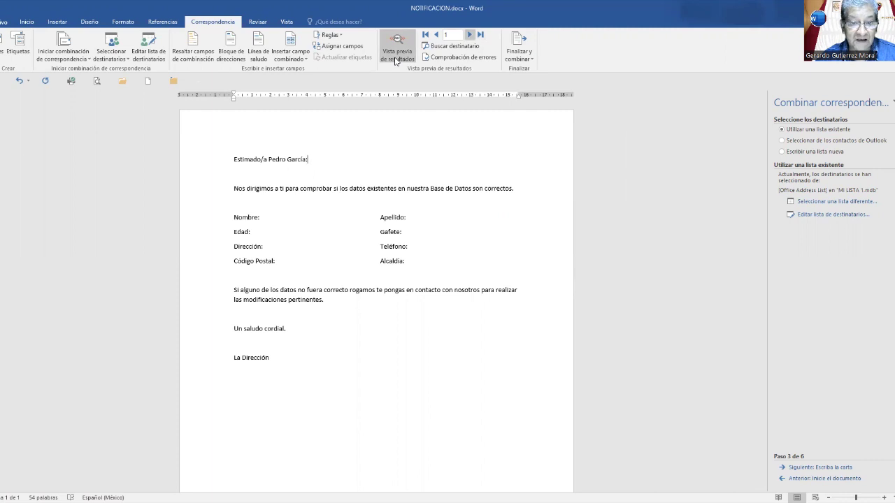
key("Return")
key("Return")
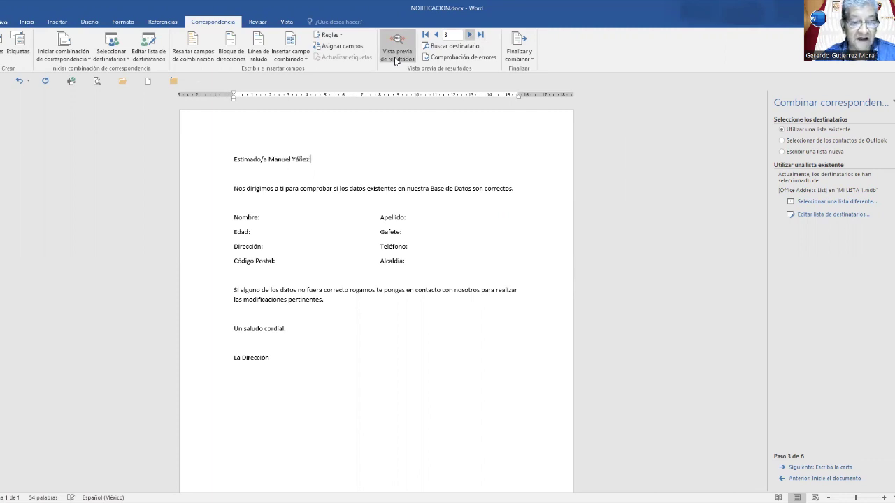
key("shift+Tab")
key("shift+Tab")
key("Return")
key("Return")
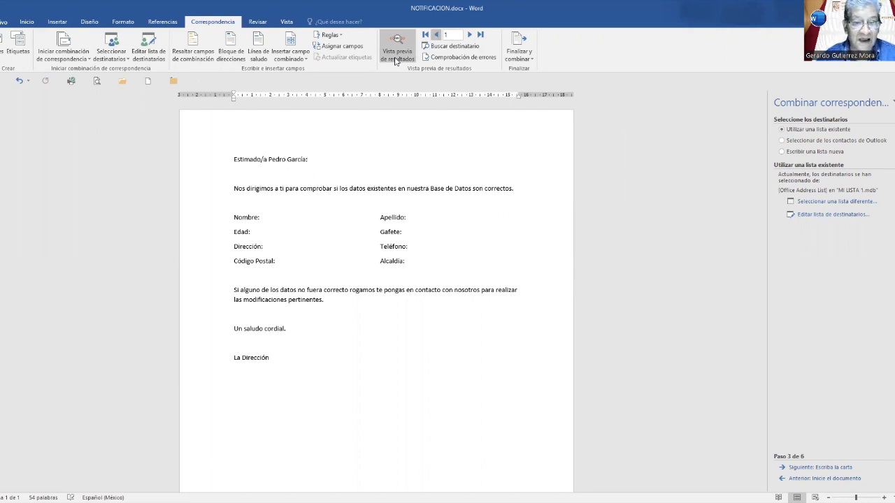
left_click(404, 47)
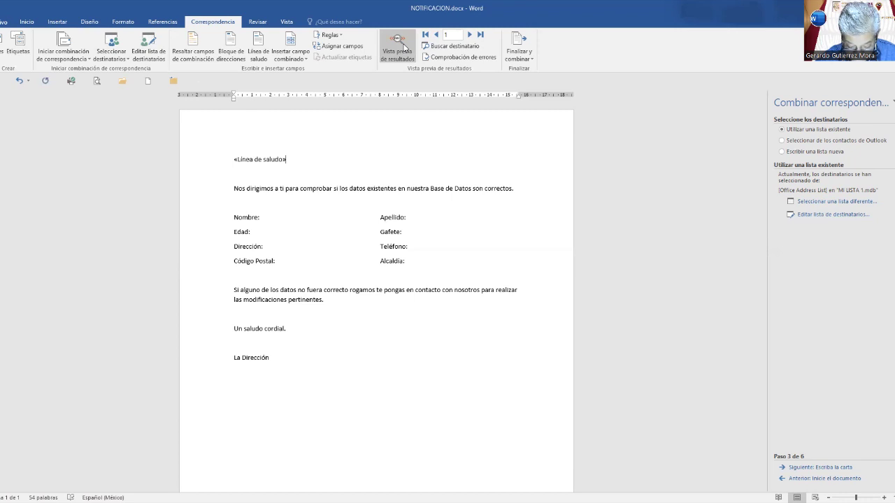
- Highlight the merge fields, then select the «Línea de saludo» field and delete it
left_click(199, 56)
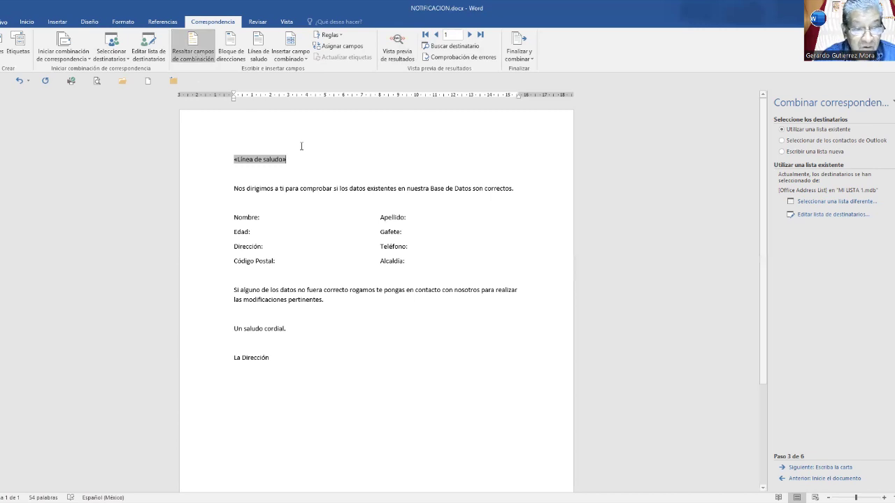
left_click(219, 158)
left_click(216, 160)
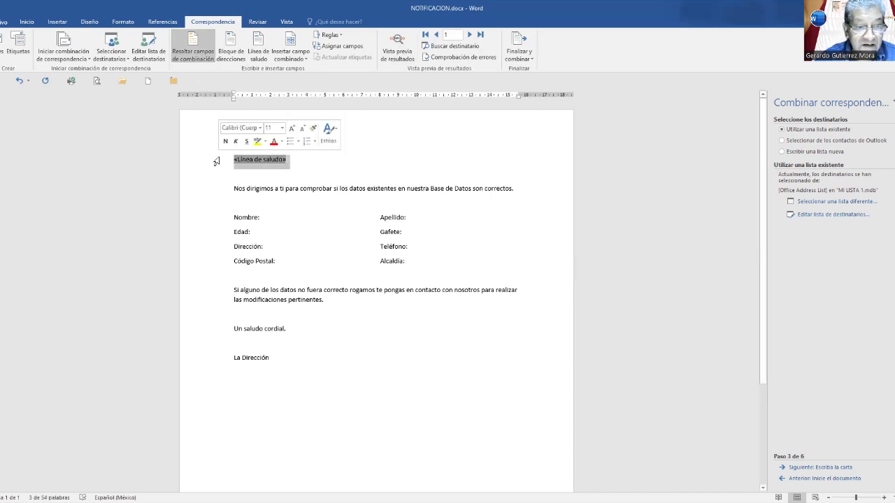
key("Delete")
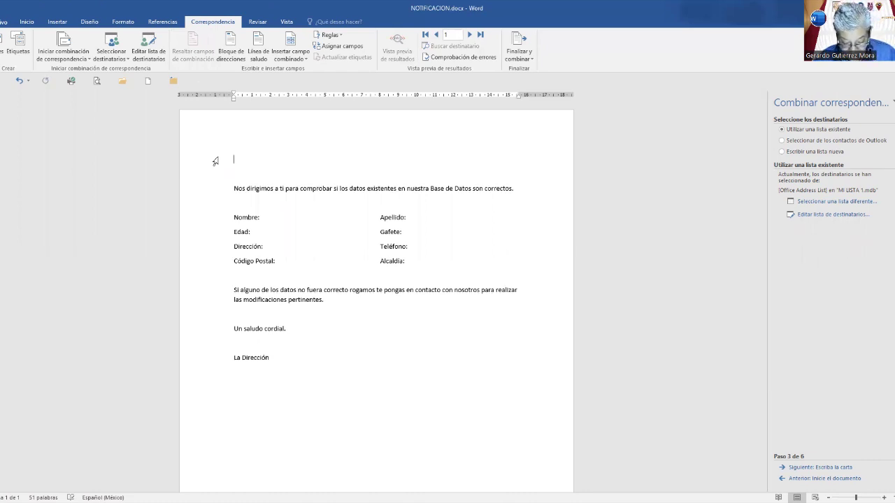
- Reopen Insertar línea de saludo and briefly circle its field-matching option for viewers
left_click(257, 47)
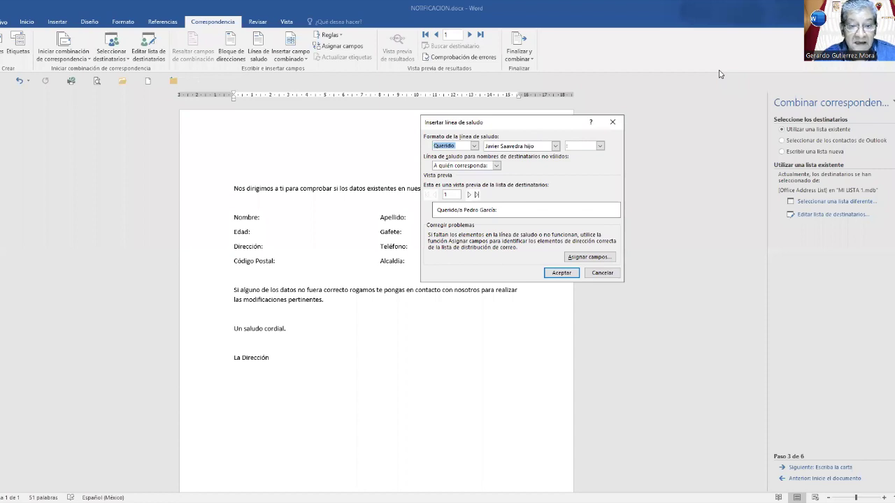
mouse_move(557, 246)
left_mouse_down()
mouse_move(591, 263)
mouse_move(623, 265)
left_mouse_up()
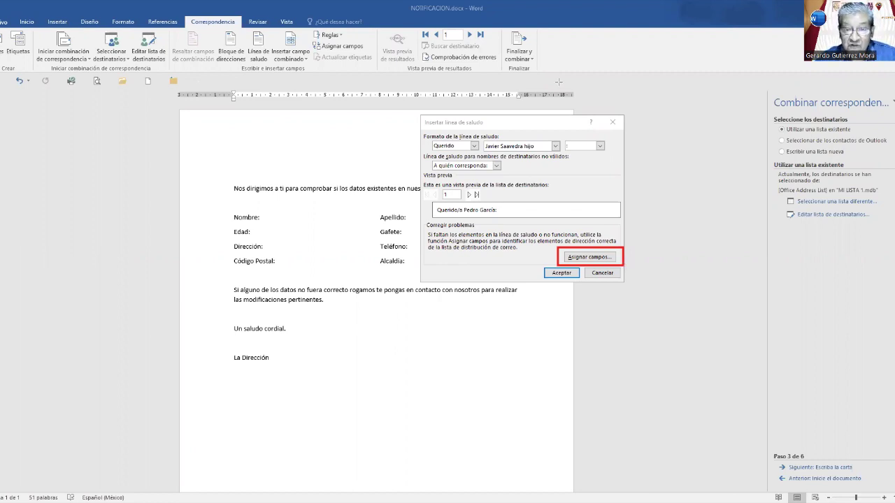
key("e")
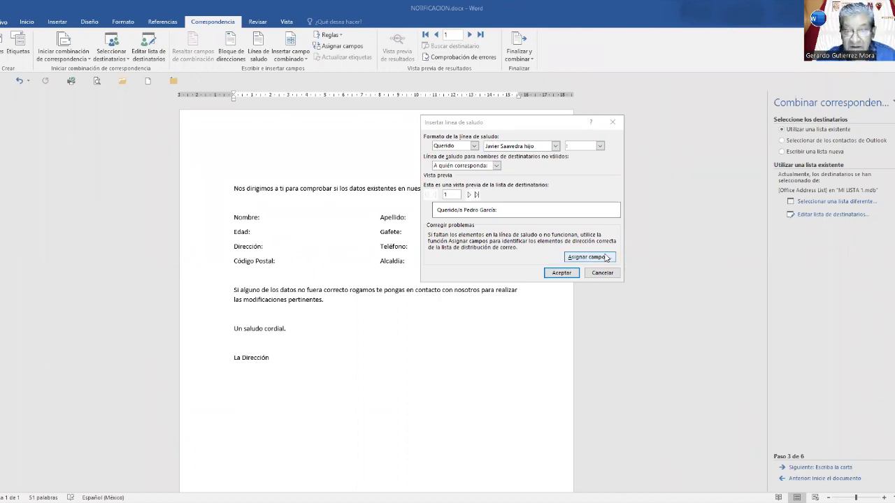
- Open Asignar campos from the greeting dialog and drag it aside to uncover the greeting settings
left_click(601, 257)
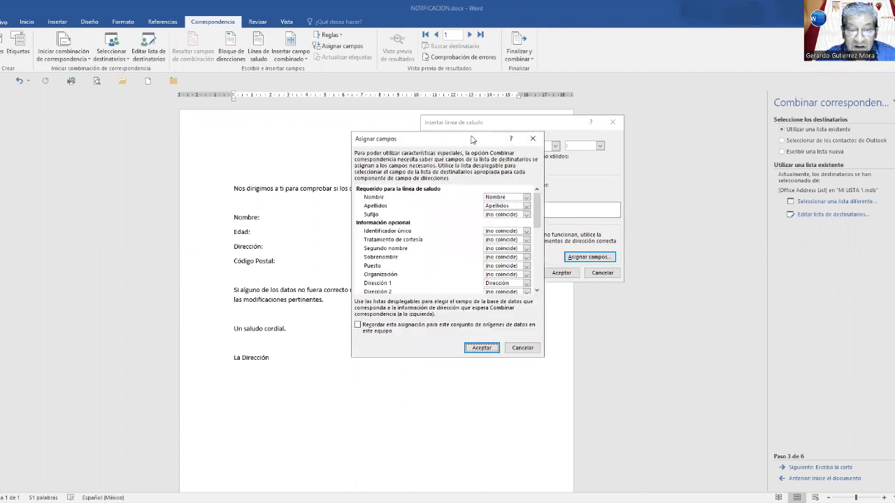
left_click_drag(472, 140, 372, 102)
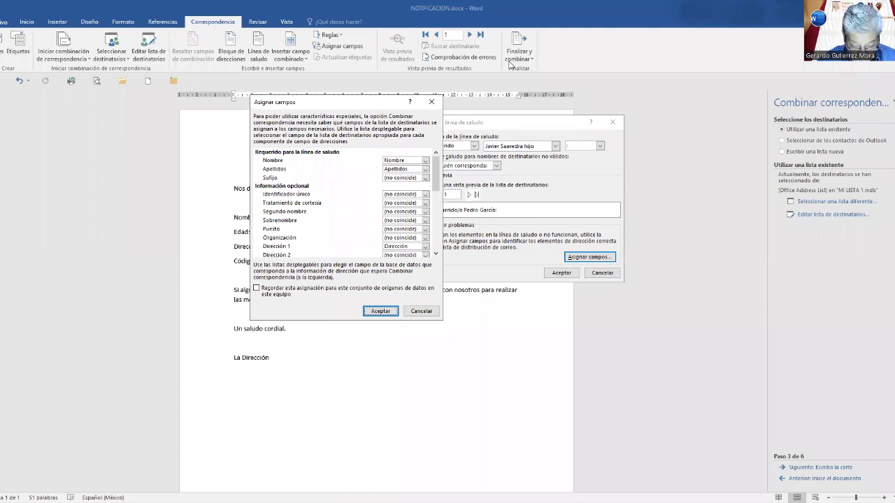
left_click(511, 64)
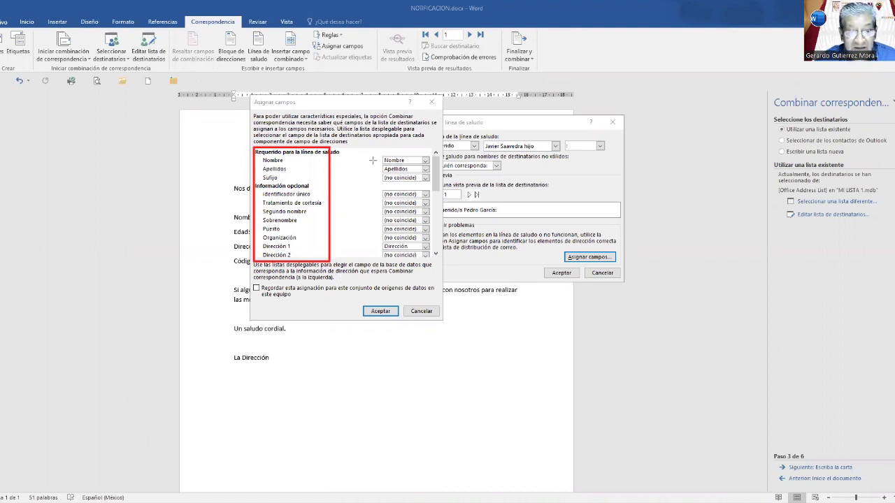
left_click_drag(379, 146, 442, 258)
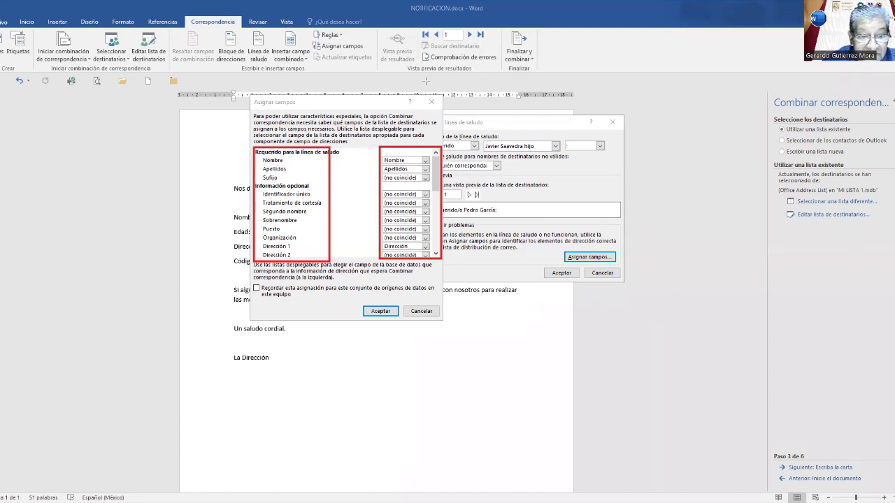
left_click_drag(286, 161, 378, 160)
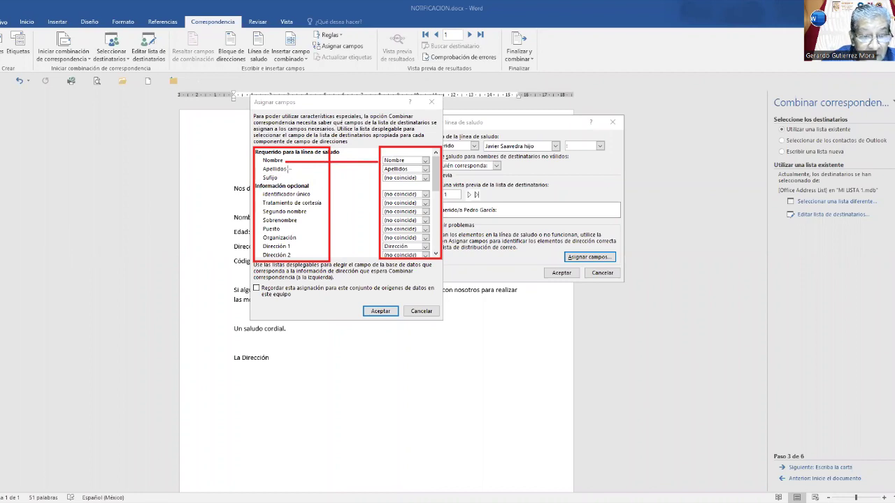
left_click_drag(287, 168, 374, 167)
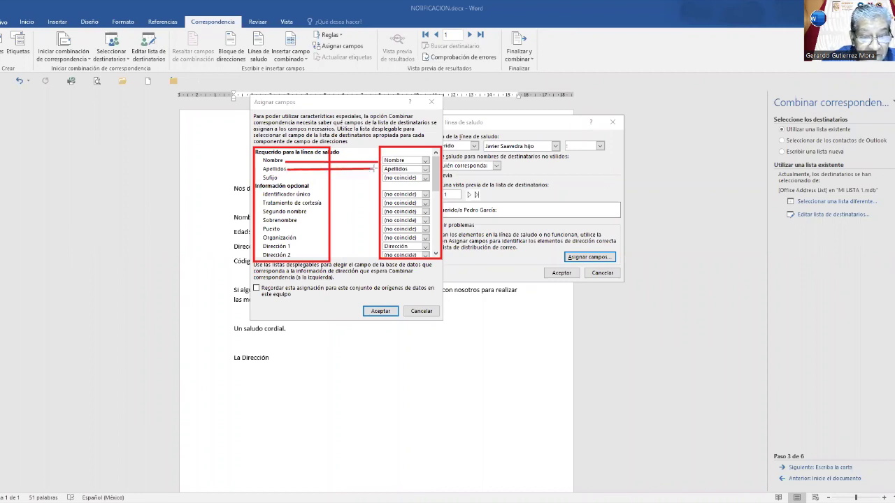
left_click_drag(374, 169, 376, 169)
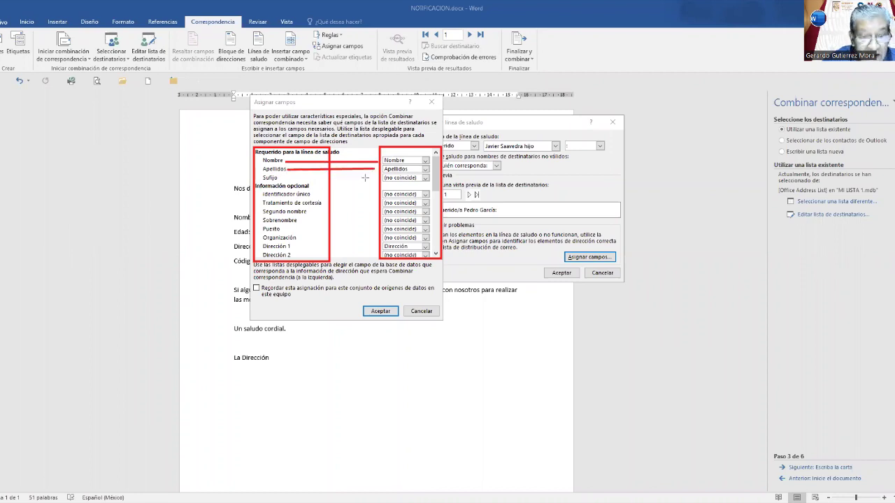
left_click_drag(294, 247, 374, 247)
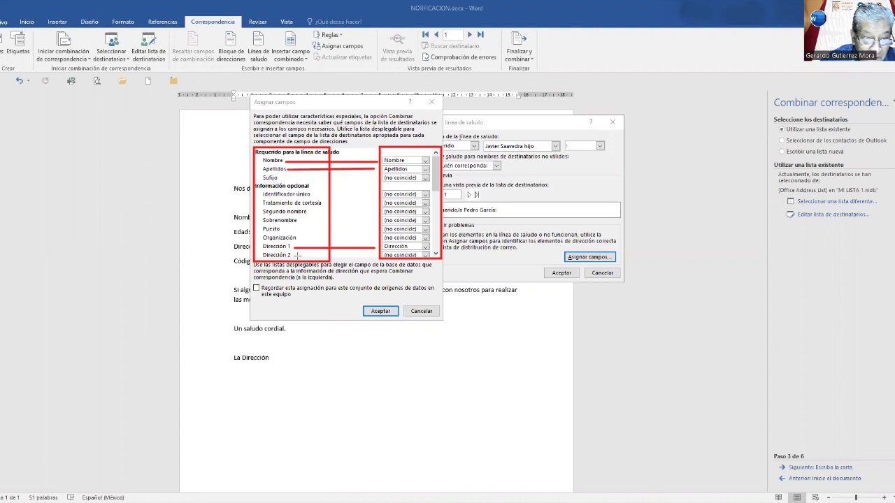
left_click_drag(294, 255, 372, 256)
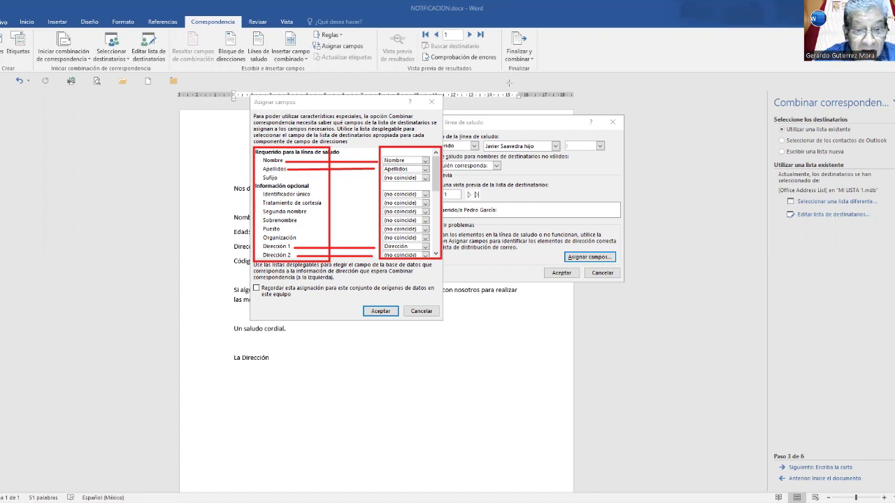
- Mark Dirección 1 matched to the Dirección column and Dirección 2 unmatched, then clear markings
left_click_drag(259, 242, 296, 253)
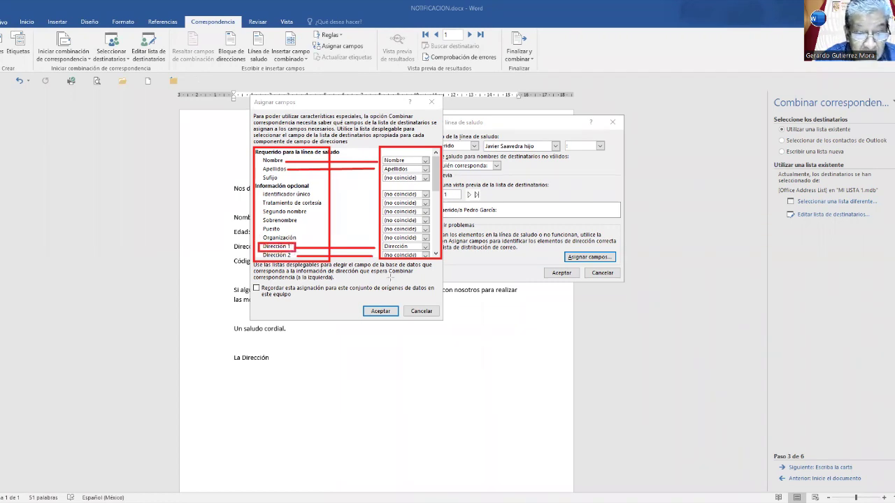
left_click_drag(381, 242, 433, 252)
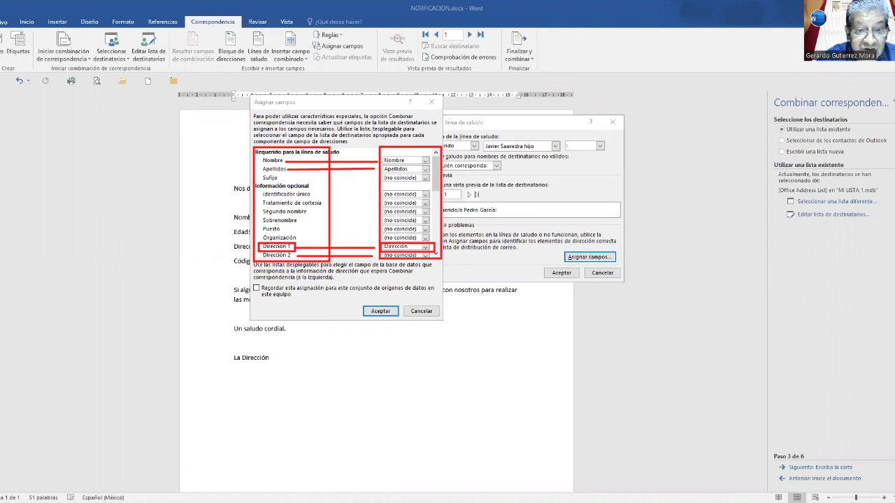
left_click_drag(260, 255, 295, 255)
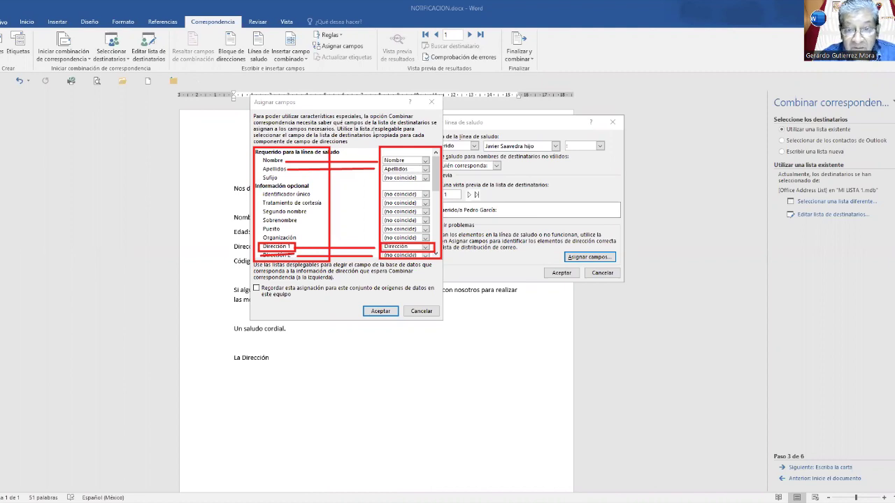
key("Escape")
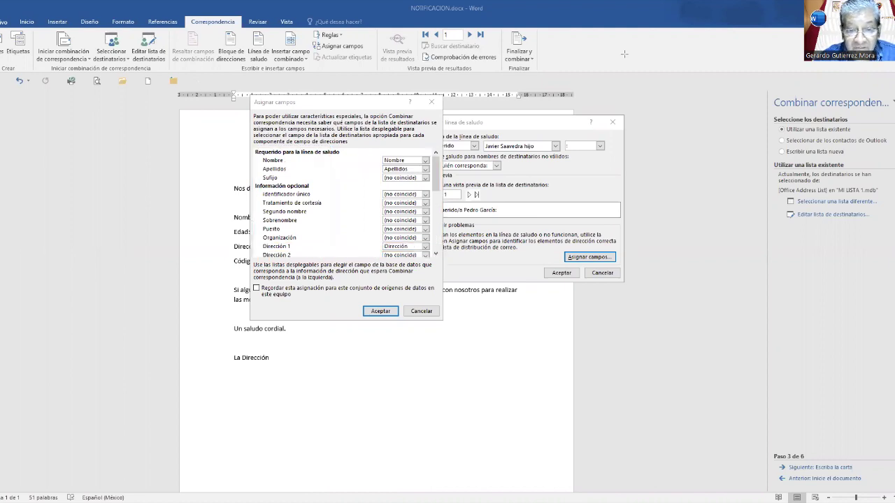
- Scroll the Asignar campos list down until Teléfono del trabajo and its Teléfono match appear
left_click(434, 255)
left_click(435, 255)
left_click(434, 256)
left_click(435, 255)
left_click(435, 255)
left_click(434, 255)
left_click(434, 255)
left_click(435, 255)
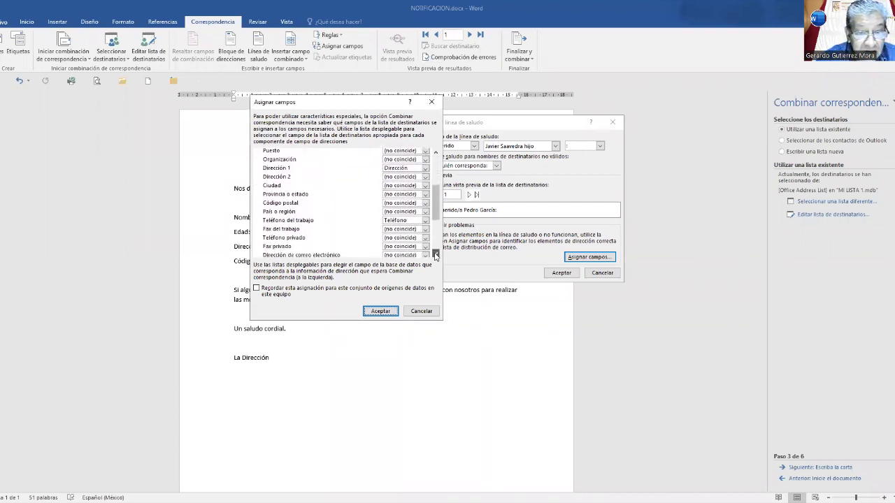
left_click(435, 255)
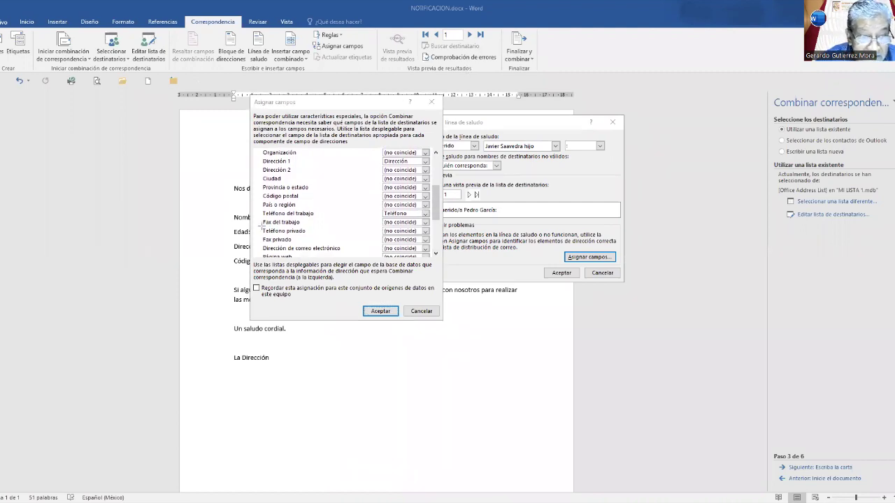
left_click_drag(264, 230, 308, 236)
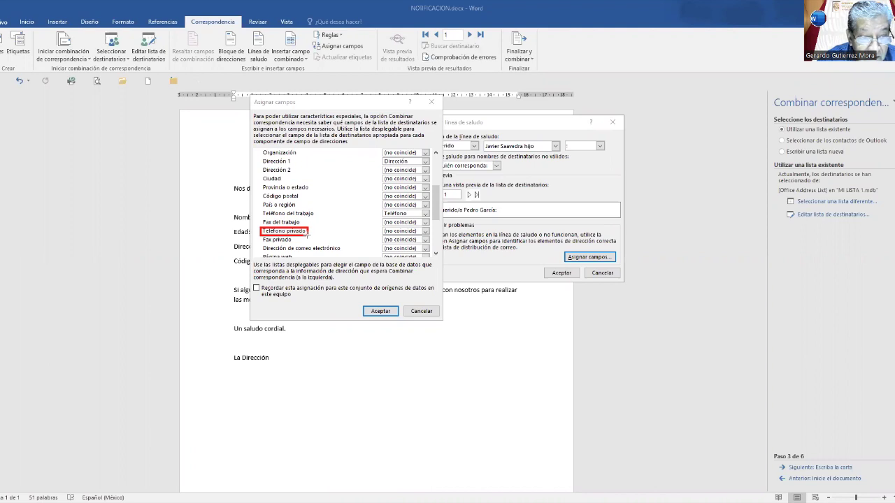
left_click_drag(259, 209, 320, 218)
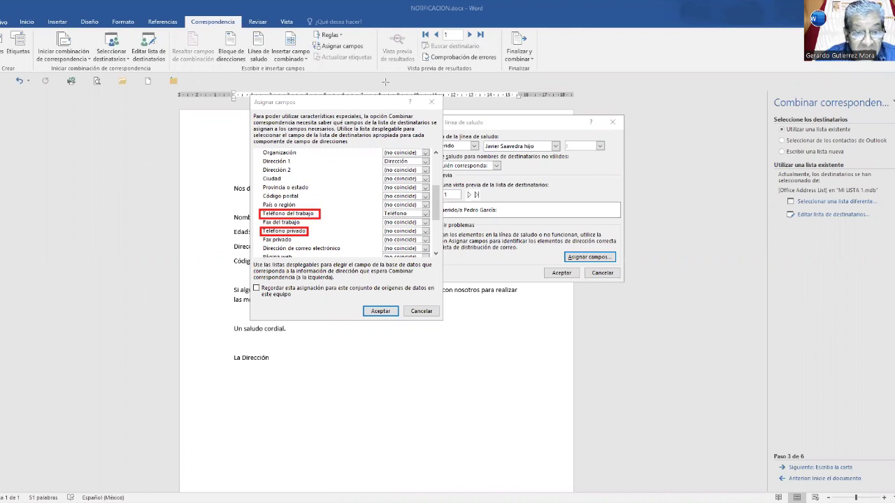
left_click_drag(260, 231, 307, 232)
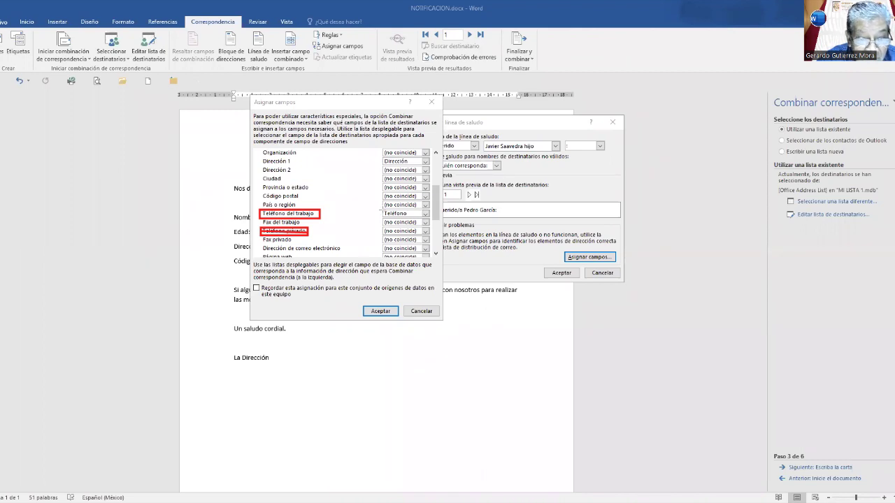
left_click_drag(379, 209, 434, 219)
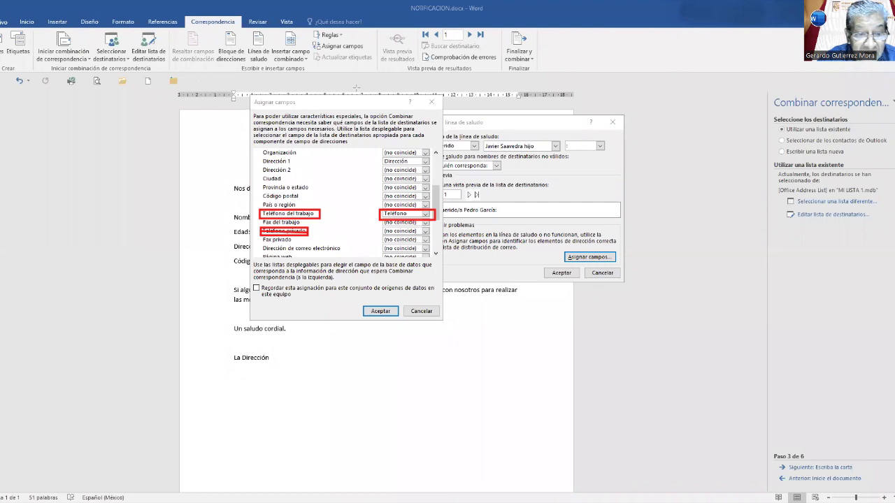
left_click_drag(320, 213, 379, 214)
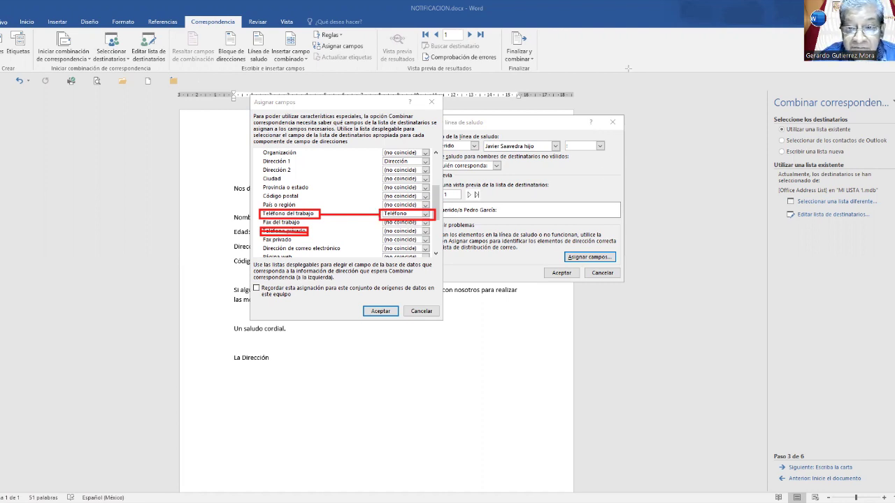
scroll(363, 166, "up", 3)
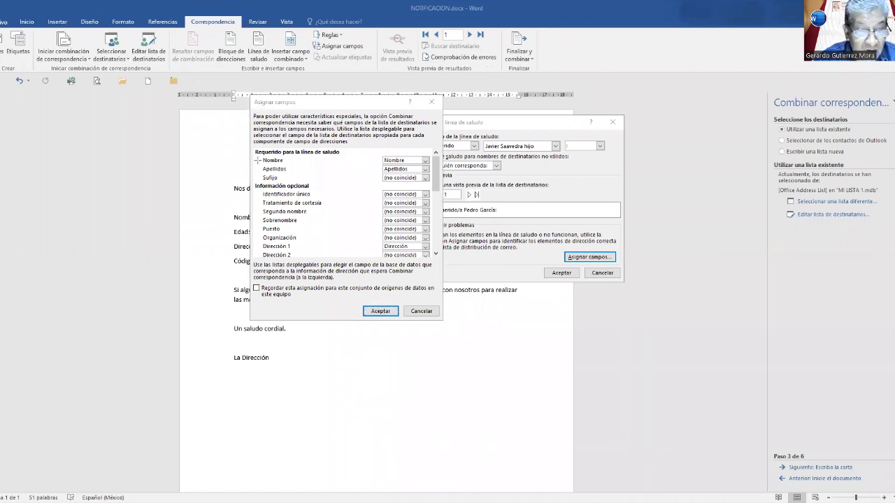
left_click_drag(257, 157, 288, 165)
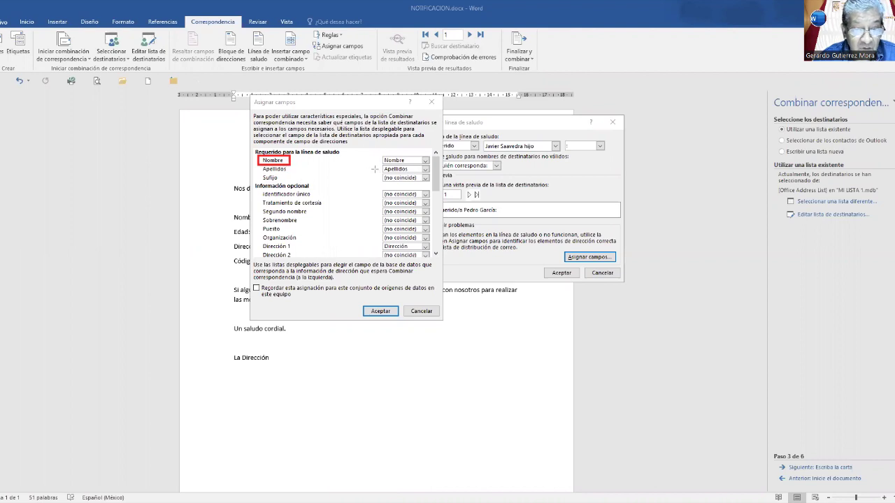
left_click_drag(380, 156, 417, 166)
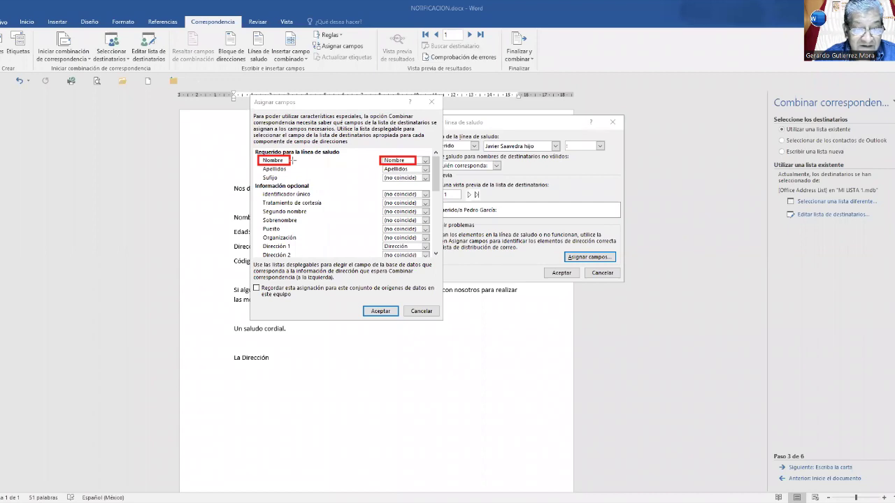
left_click_drag(289, 161, 380, 161)
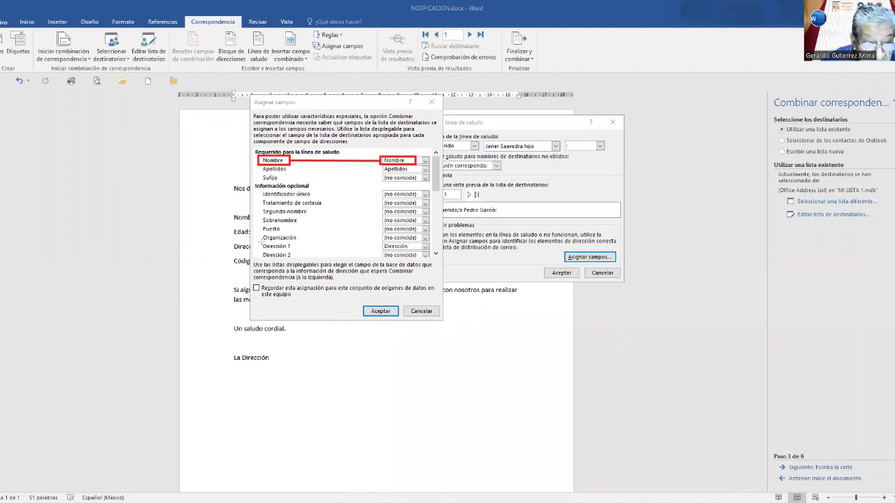
left_click_drag(258, 242, 298, 251)
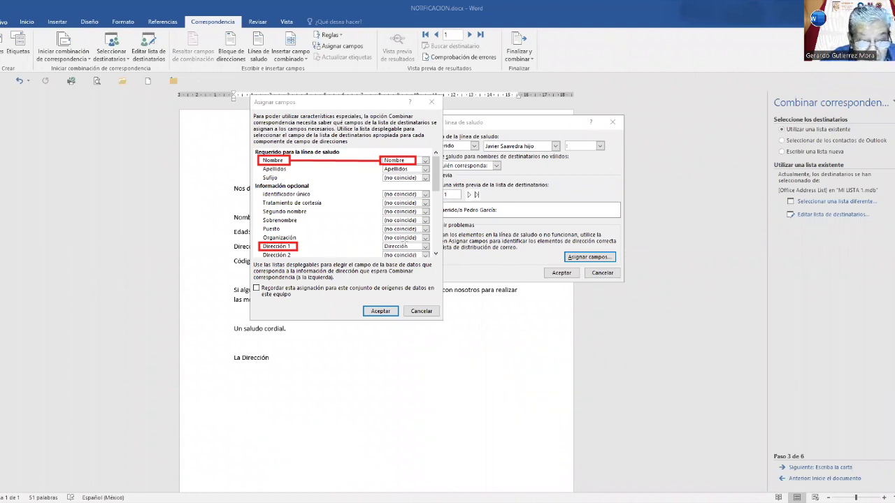
left_click_drag(379, 241, 432, 252)
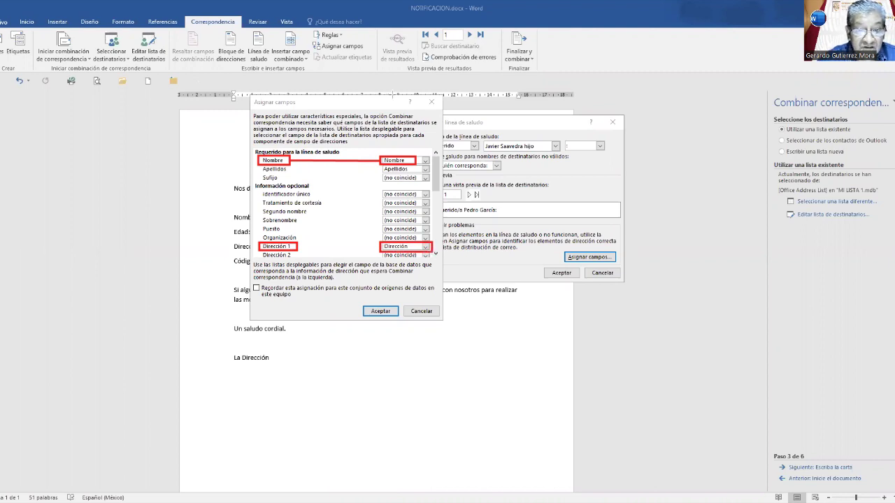
left_click_drag(297, 246, 381, 246)
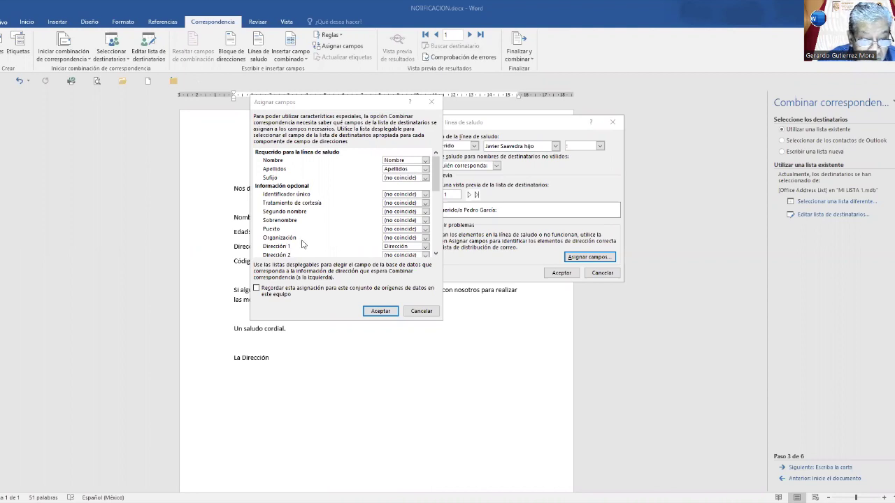
- Scroll the matching list and mark Teléfono del trabajo as linked to the Teléfono column
scroll(290, 246, "down", 2)
scroll(293, 245, "down", 1)
scroll(301, 243, "down", 1)
scroll(330, 234, "down", 2)
scroll(329, 234, "down", 1)
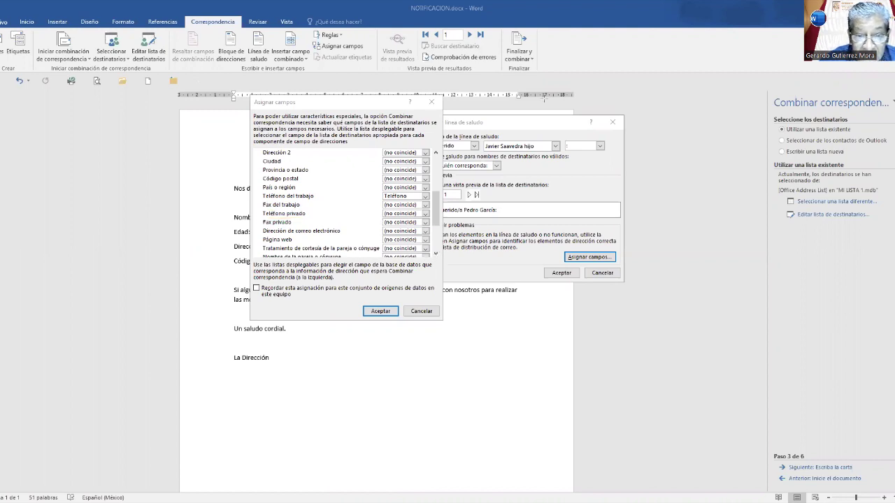
left_click_drag(435, 215, 432, 218)
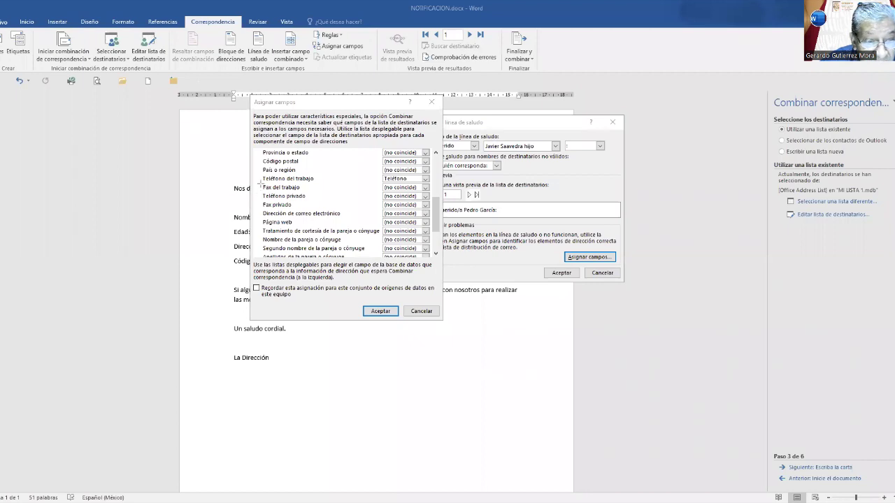
left_click_drag(259, 175, 318, 183)
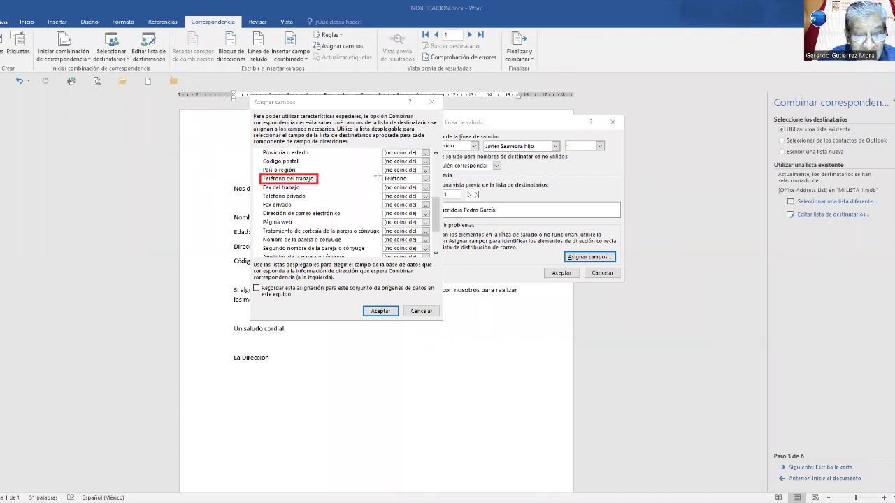
left_click_drag(378, 174, 433, 184)
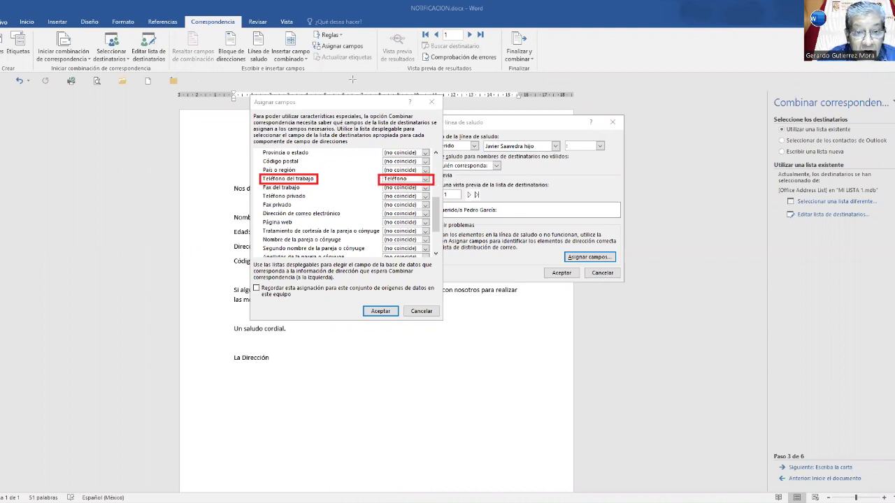
left_click_drag(318, 179, 378, 179)
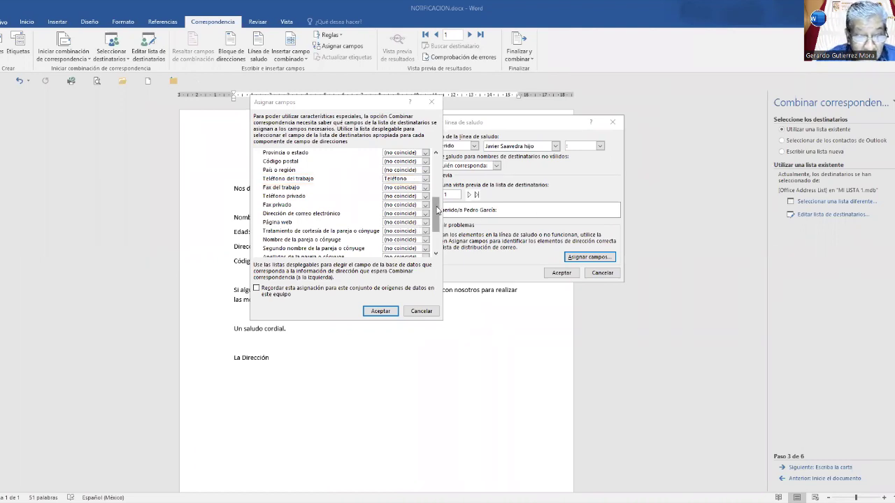
- Point out Código postal as (no coincide), clear the markings, and drag Asignar campos right
mouse_move(437, 209)
left_mouse_down()
mouse_move(435, 230)
mouse_move(426, 193)
left_mouse_up()
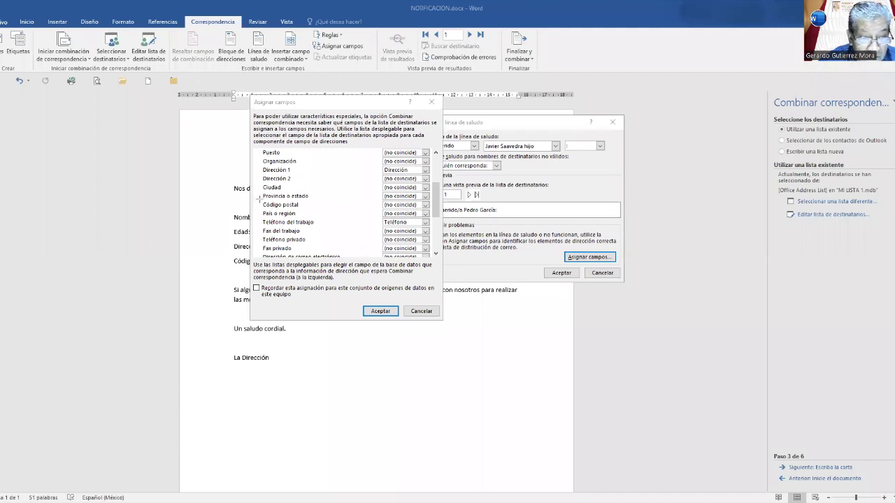
left_click_drag(259, 199, 302, 209)
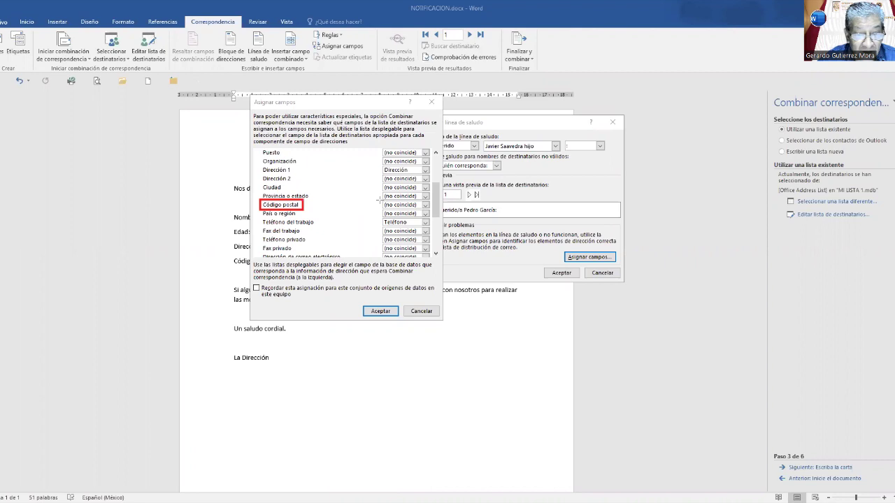
left_click_drag(378, 199, 437, 211)
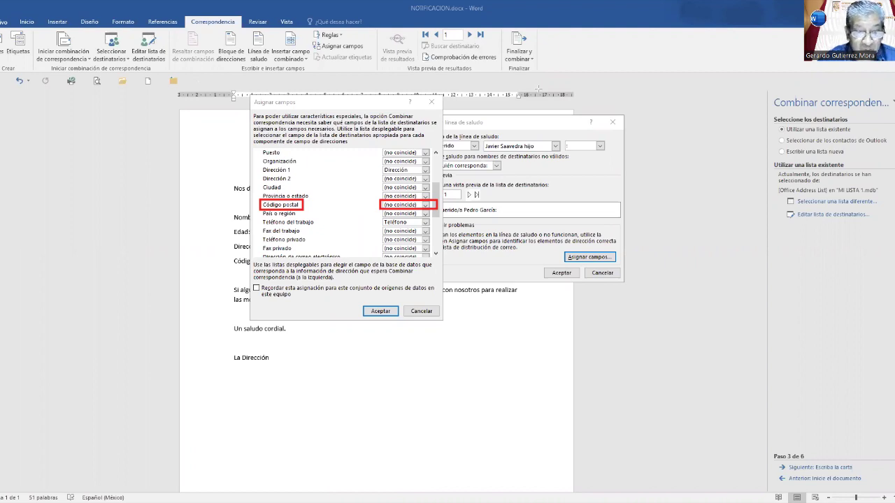
left_click_drag(303, 206, 377, 204)
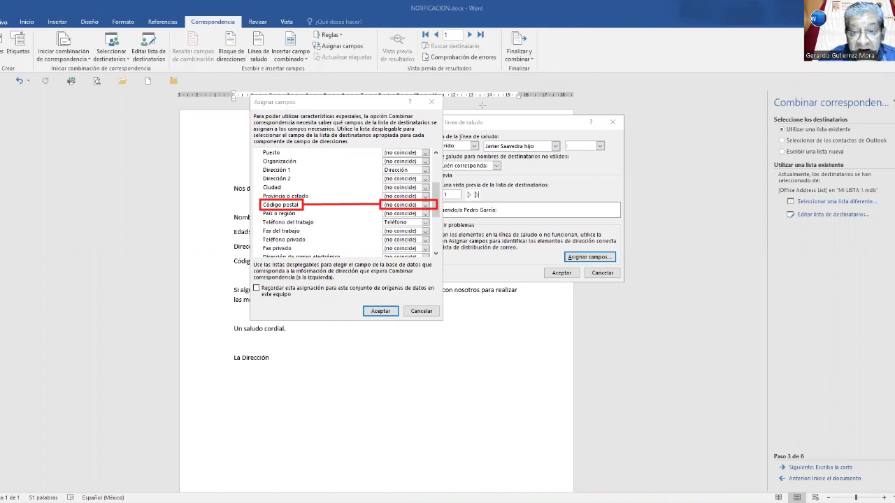
key("Escape")
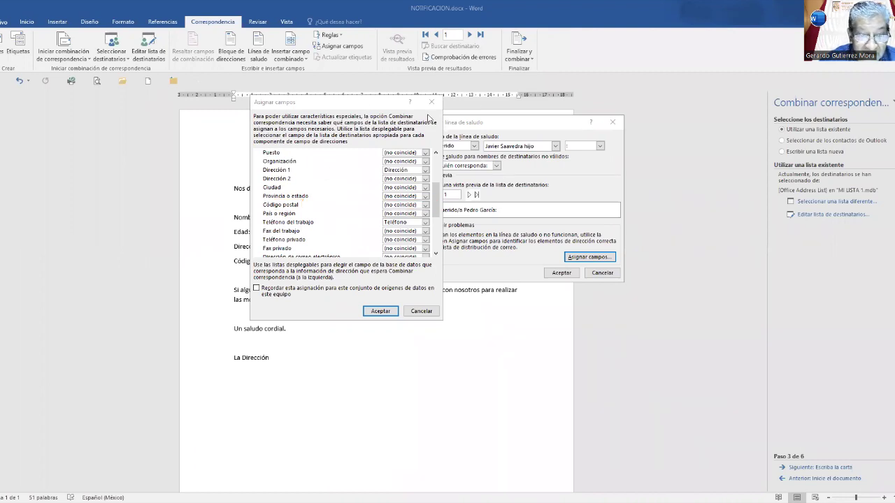
left_click_drag(364, 104, 422, 116)
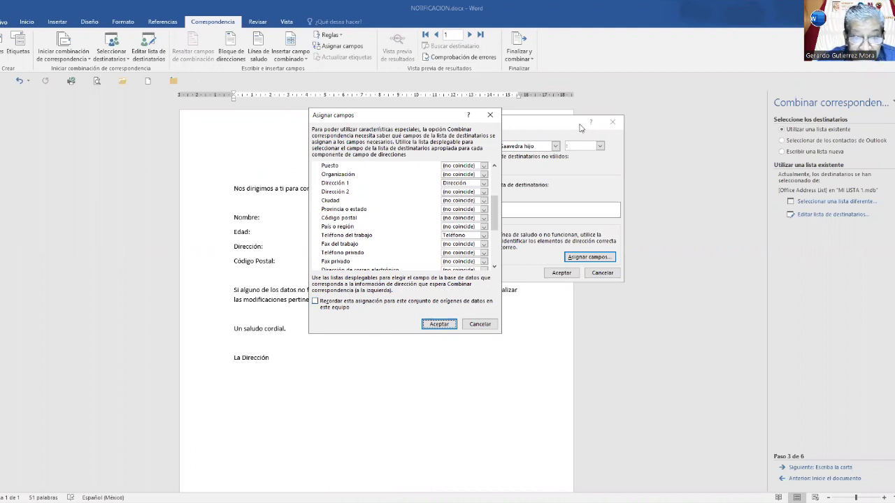
- Move Asignar campos aside, then cancel it to return to the greeting line options
mouse_move(499, 215)
left_mouse_down()
mouse_move(497, 225)
mouse_move(497, 187)
mouse_move(493, 213)
left_mouse_up()
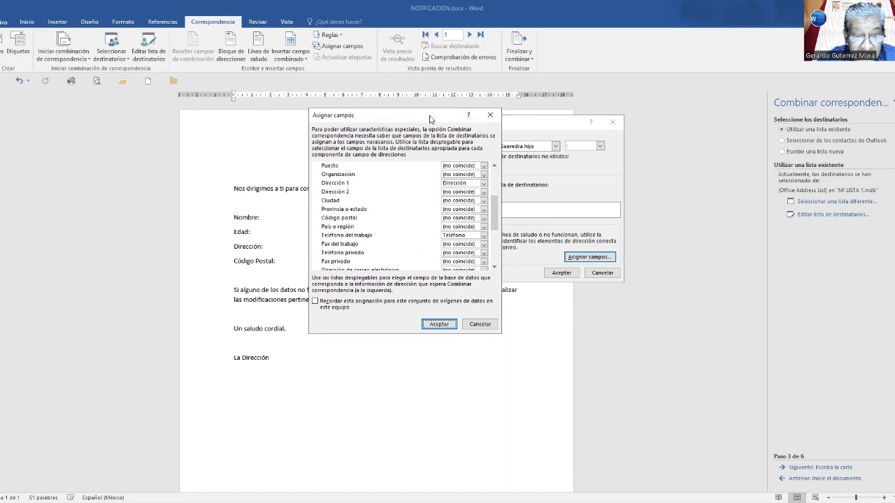
left_click_drag(430, 119, 344, 126)
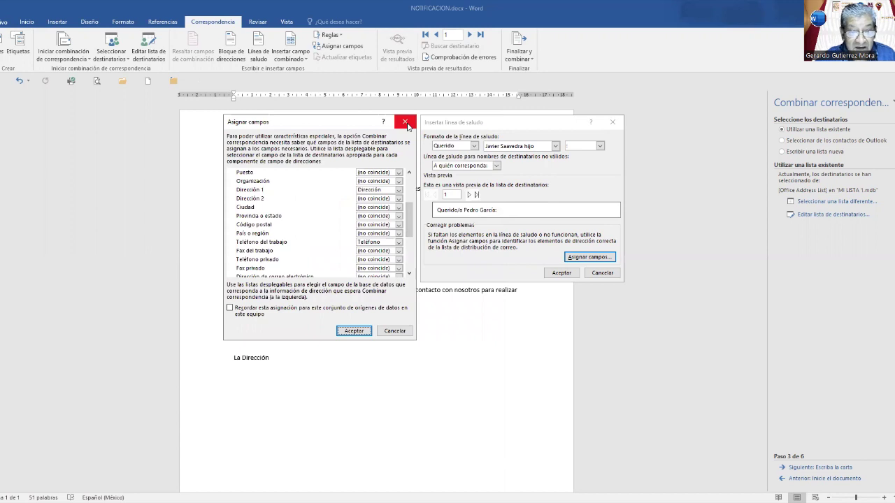
left_click(394, 331)
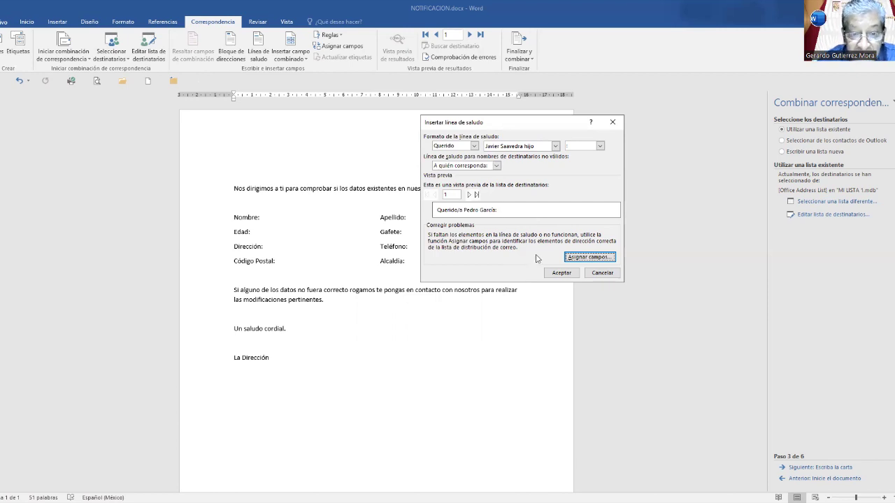
- Insert an 'Estimado' greeting line and preview it with the first recipient's data
left_click(473, 146)
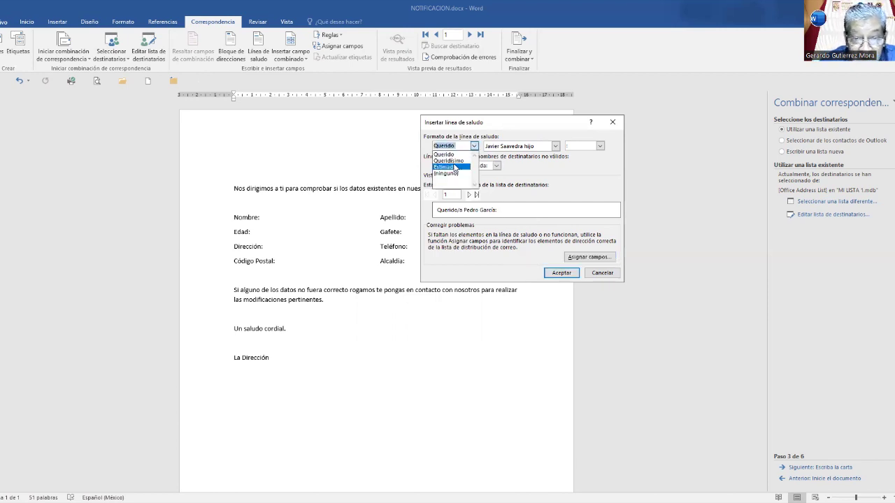
left_click(455, 167)
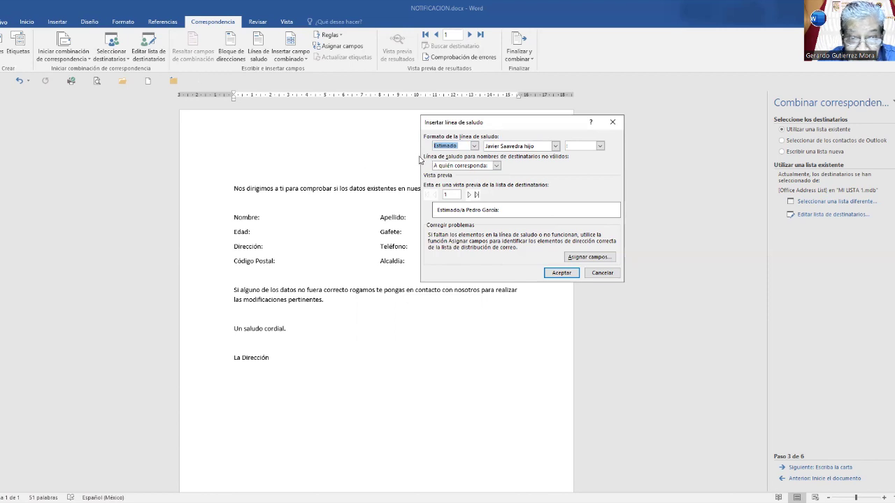
left_click(561, 273)
left_click(396, 53)
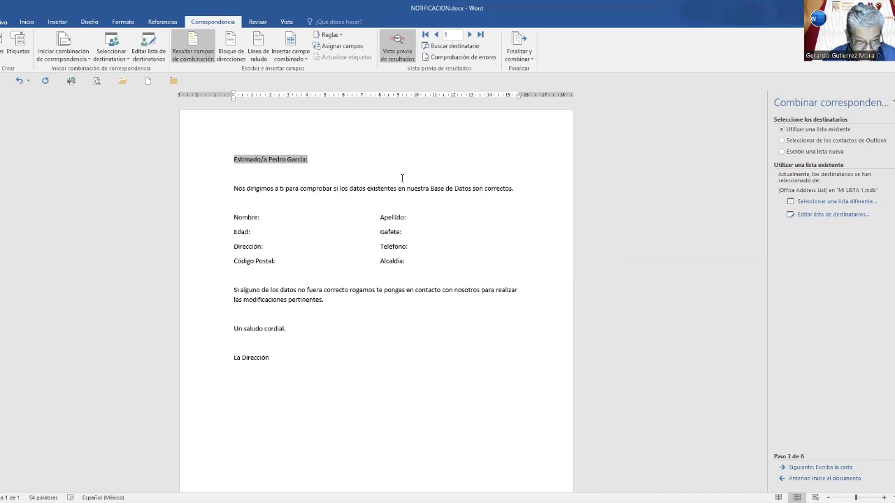
- Add a blank line below the greeting to make room for the address
left_click(260, 174)
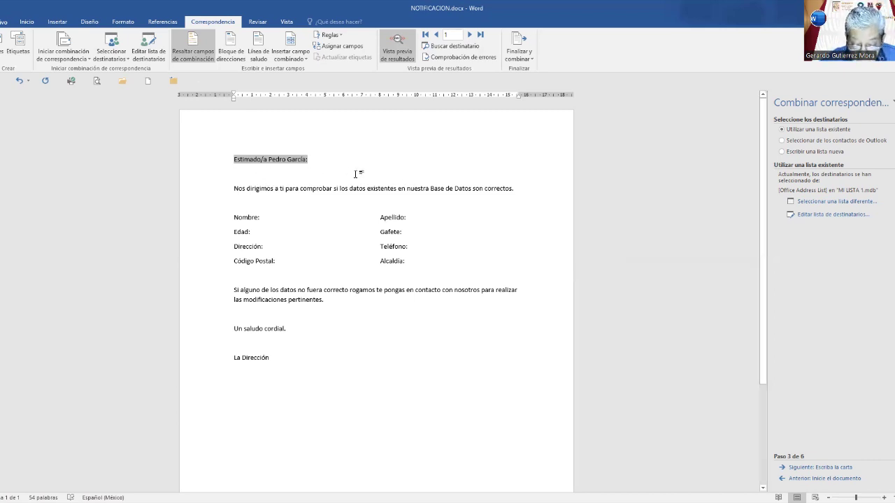
key("Return")
key("Return")
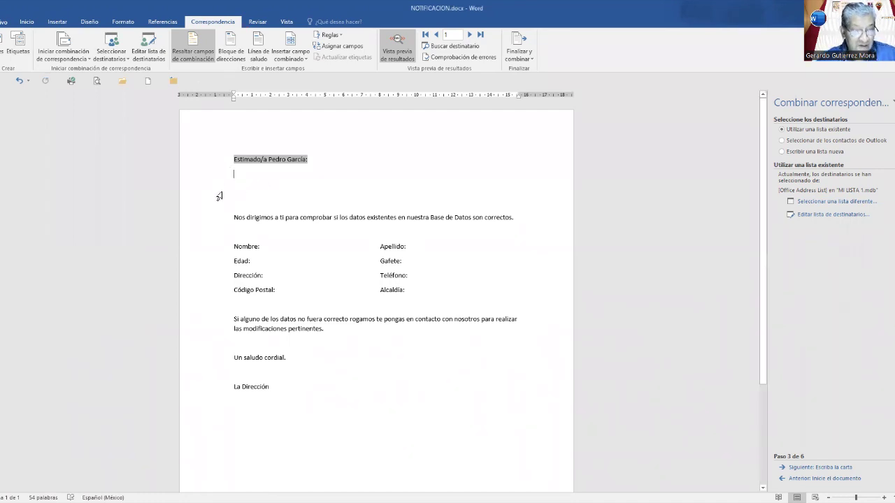
- Open Insertar bloque de direcciones on the line below the greeting and drag it aside
left_click(234, 174)
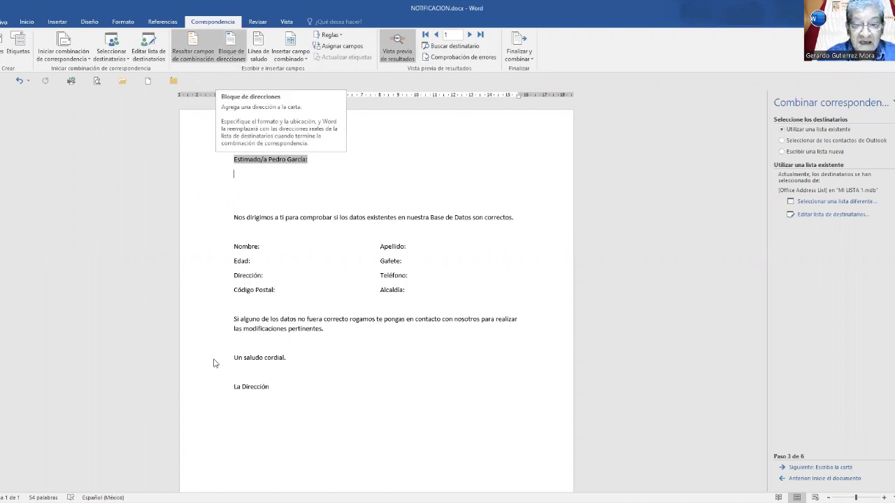
left_click(231, 46)
left_click_drag(471, 164, 459, 118)
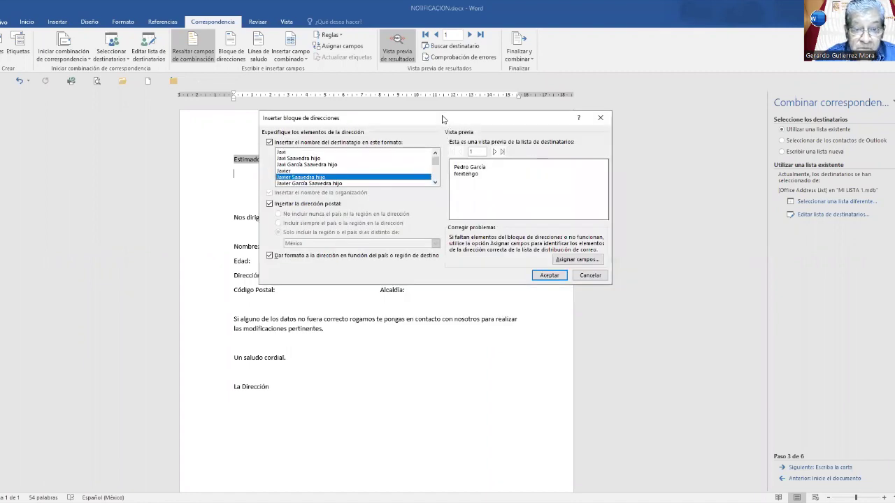
left_click_drag(442, 119, 439, 148)
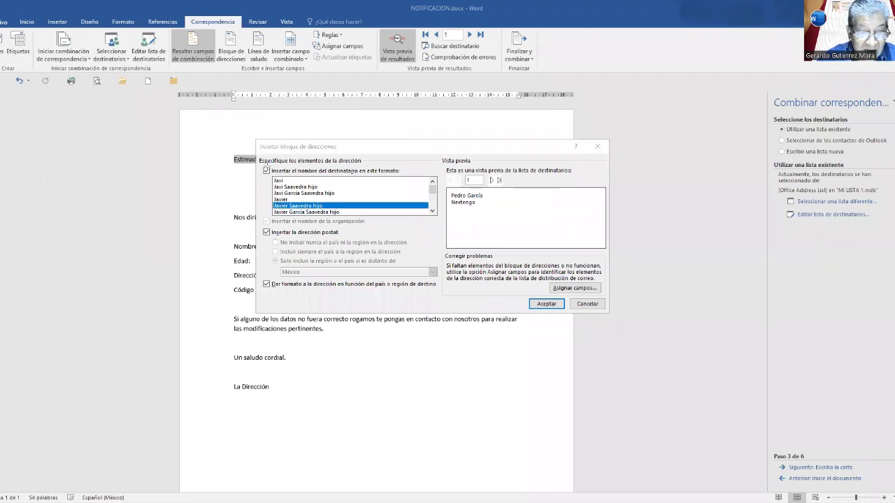
left_click_drag(267, 167, 441, 222)
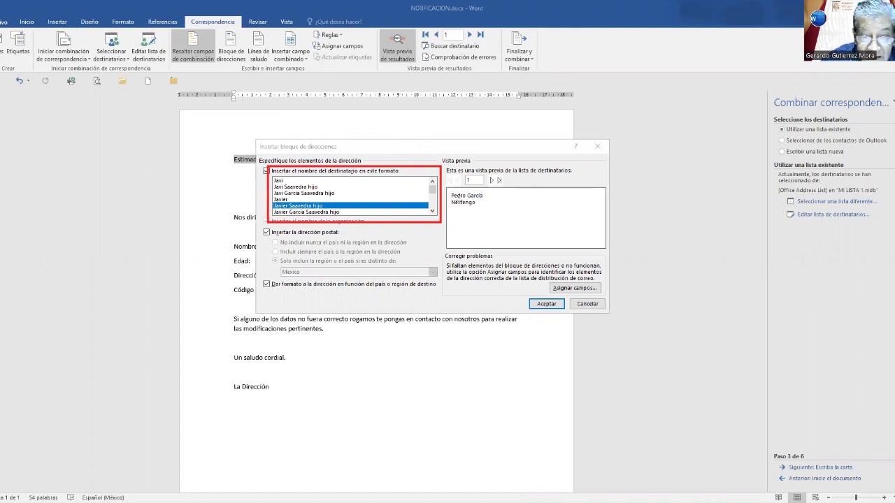
mouse_move(444, 182)
left_mouse_down()
mouse_move(514, 250)
mouse_move(612, 250)
left_mouse_up()
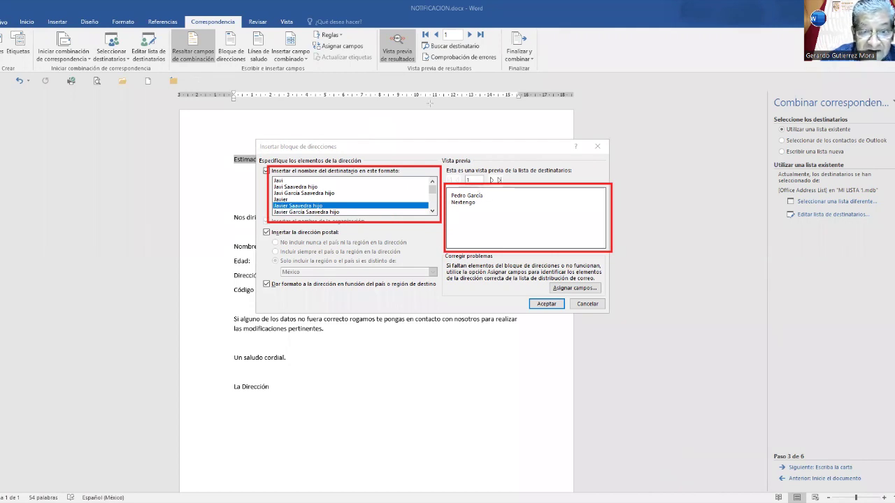
left_click_drag(536, 218, 488, 197)
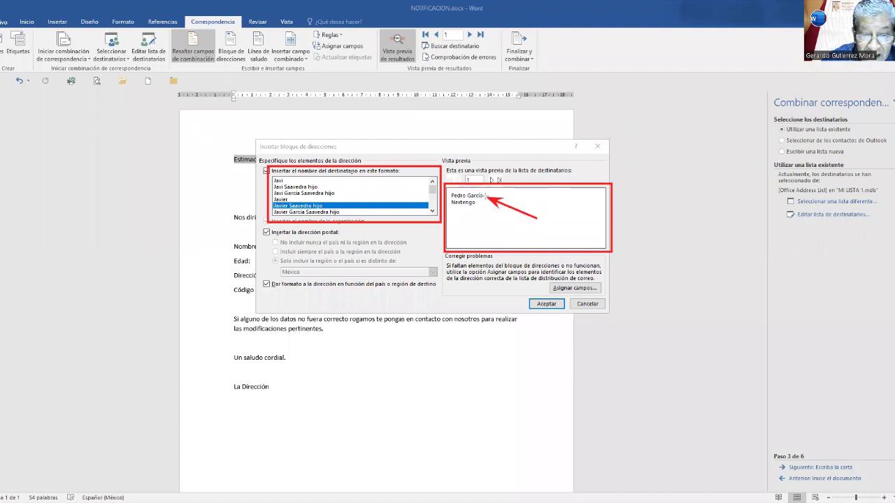
left_click_drag(513, 232, 478, 206)
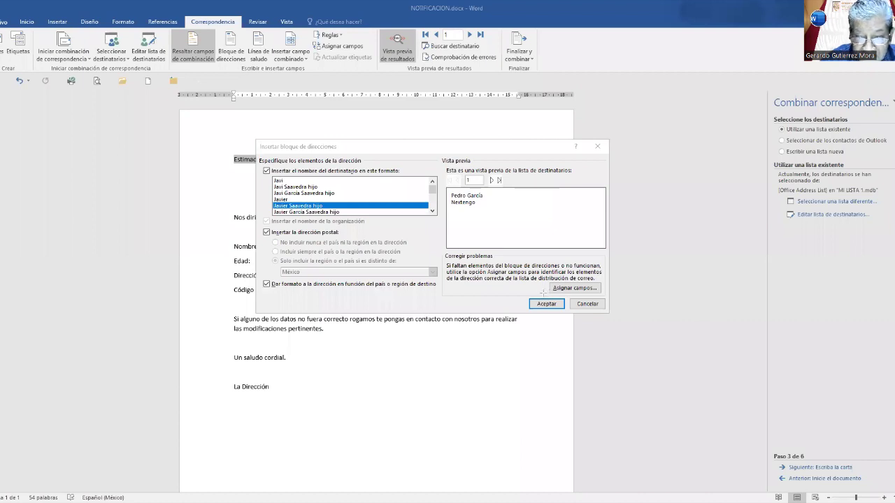
left_click_drag(542, 295, 609, 280)
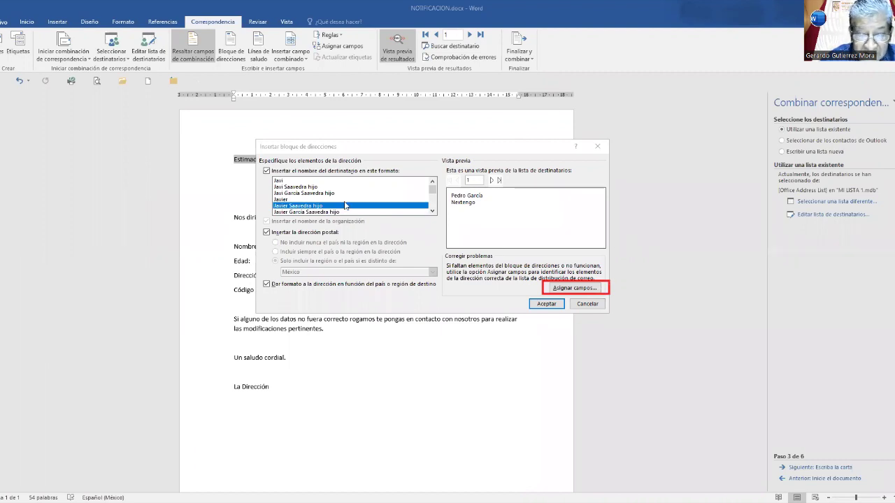
- Open Asignar campos from the address block dialog to check the field mapping
key("Escape")
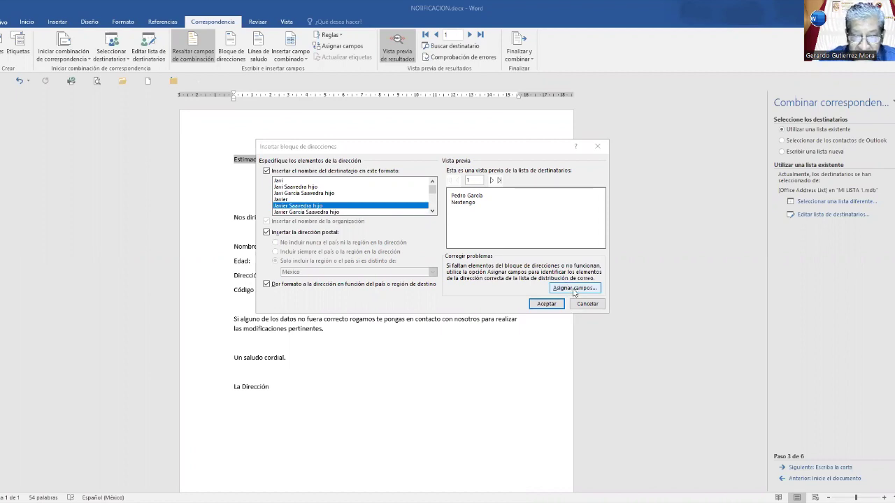
left_click(573, 289)
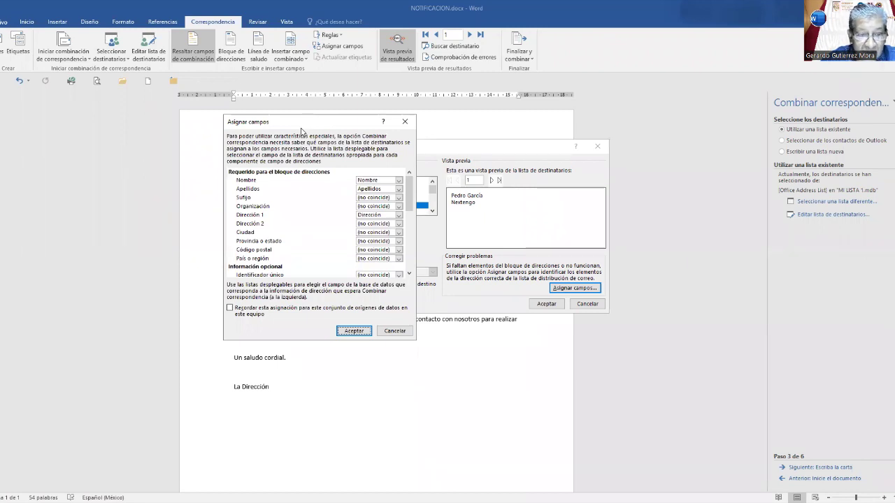
- Confirm Nombre, Apellidos and Dirección 1 match the list's Nombre, Apellidos and Dirección columns
mouse_move(211, 173)
left_mouse_down()
mouse_move(216, 221)
mouse_move(300, 295)
left_mouse_up()
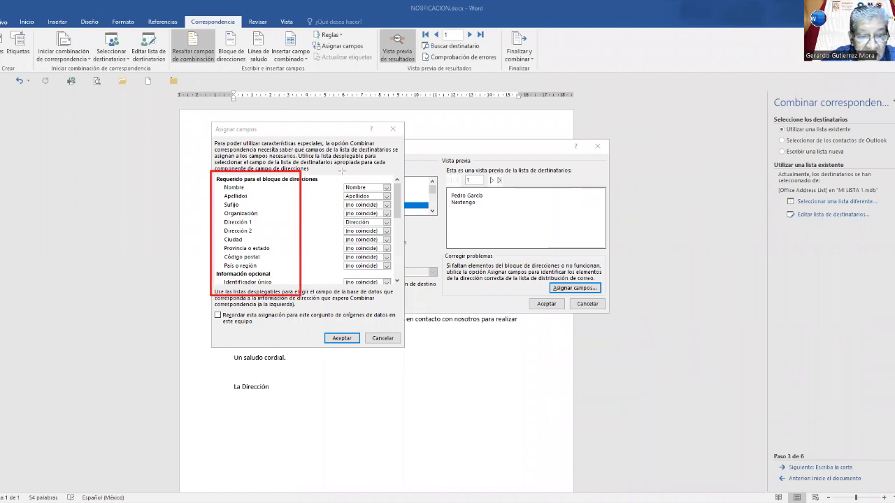
mouse_move(339, 167)
left_mouse_down()
mouse_move(393, 302)
mouse_move(396, 278)
left_mouse_up()
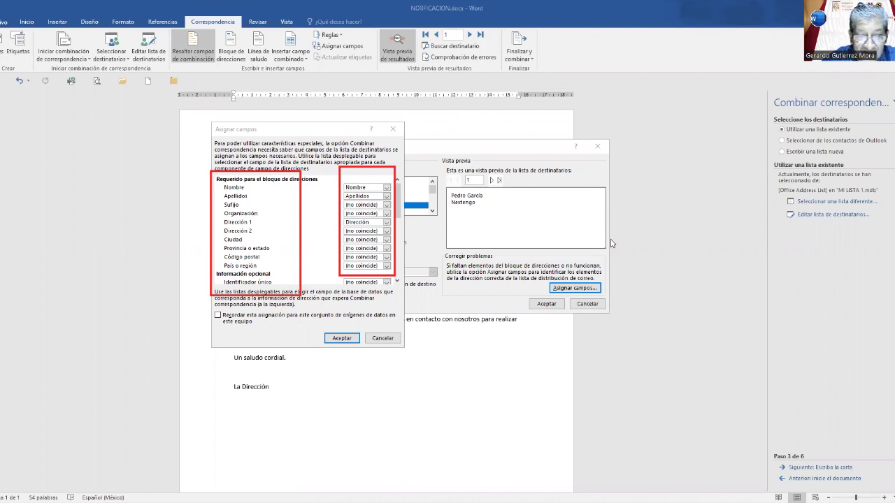
key("Escape")
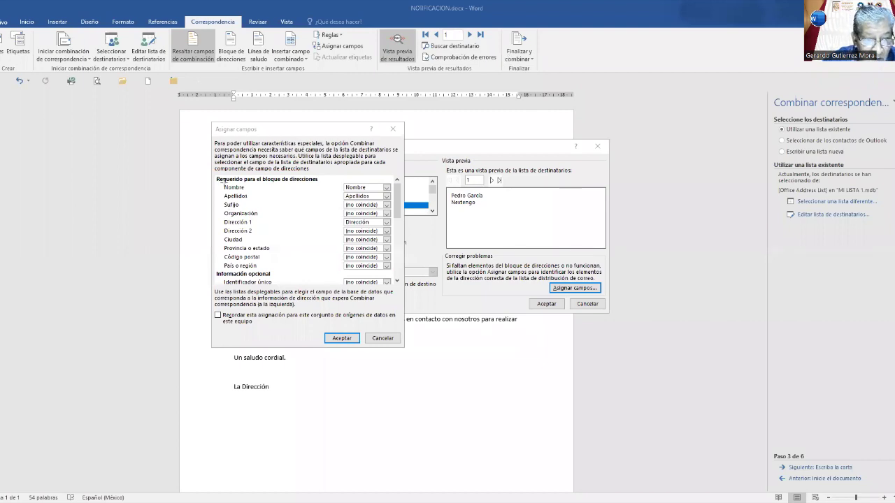
mouse_move(219, 183)
left_mouse_down()
mouse_move(283, 196)
mouse_move(327, 191)
left_mouse_up()
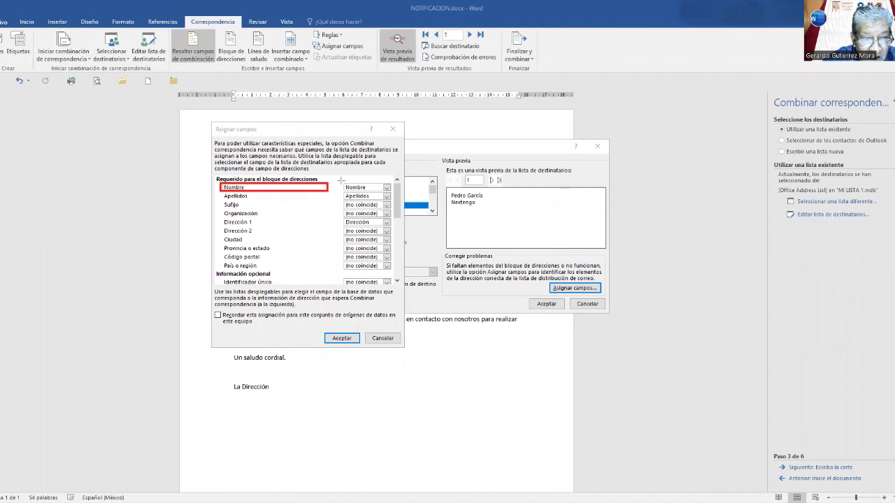
left_click_drag(339, 182, 391, 193)
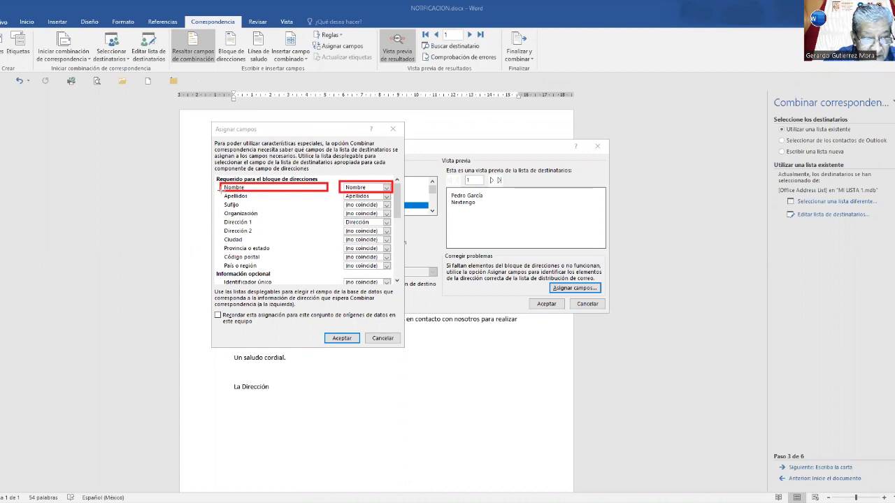
left_click_drag(221, 193, 328, 202)
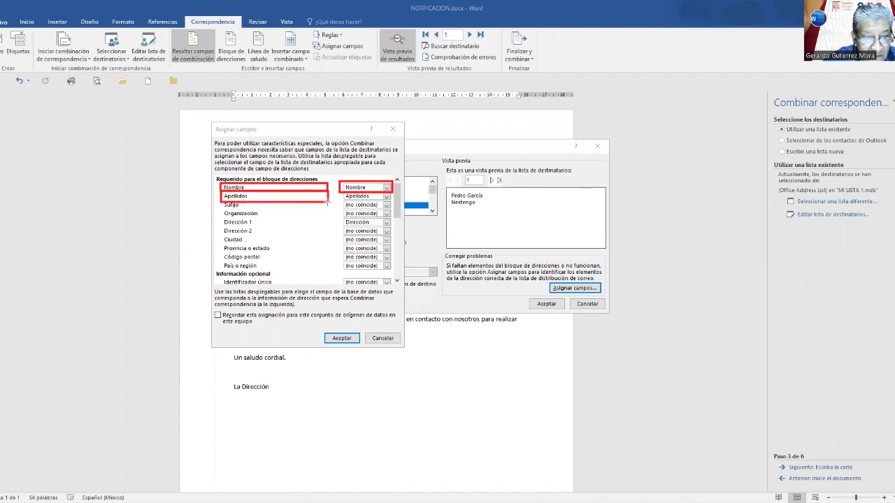
left_click_drag(338, 191, 395, 202)
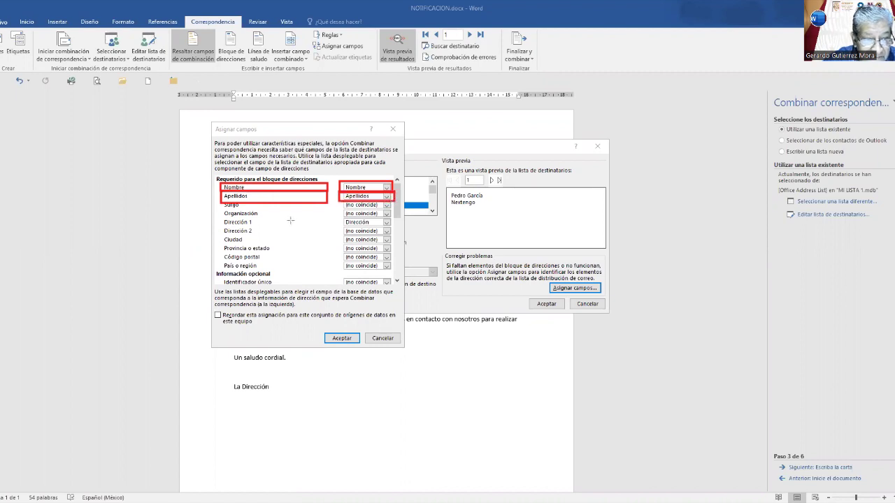
left_click_drag(222, 219, 253, 227)
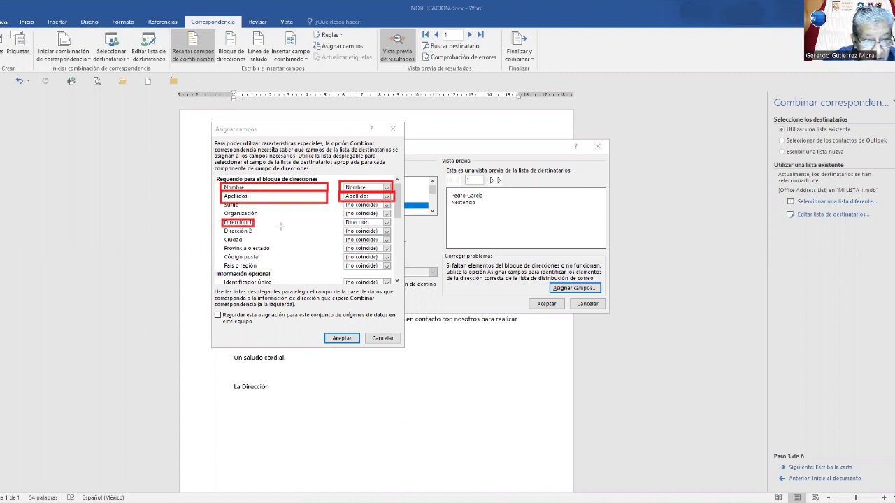
left_click_drag(342, 218, 395, 226)
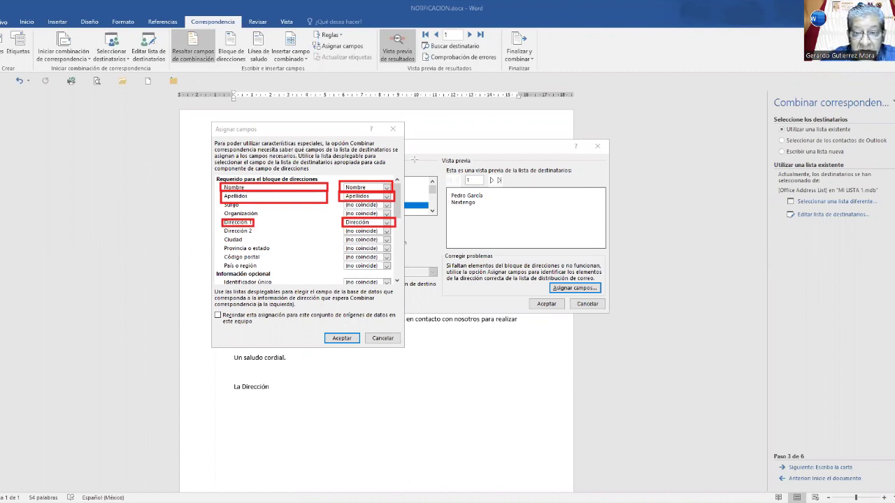
- Scroll to Código postal and Ciudad, then pair them with C Postal and Alcaldía
key("e")
scroll(284, 250, "down", 1)
scroll(284, 250, "down", 1)
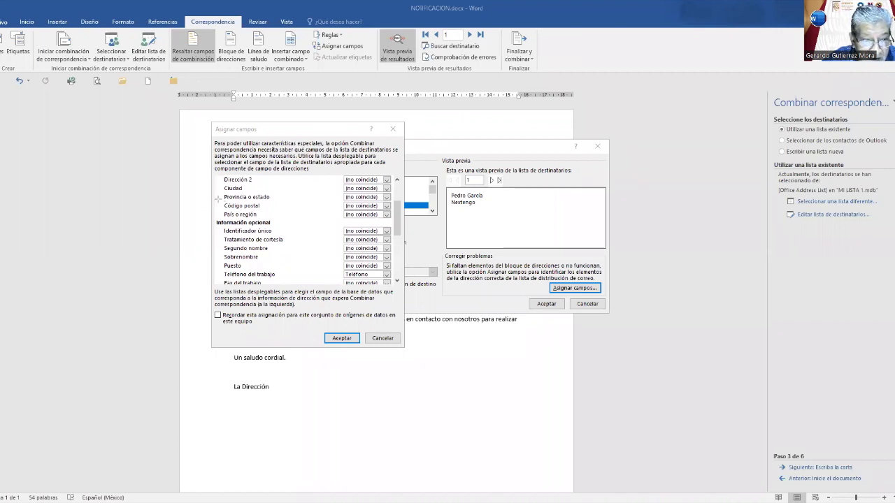
left_click_drag(218, 200, 262, 211)
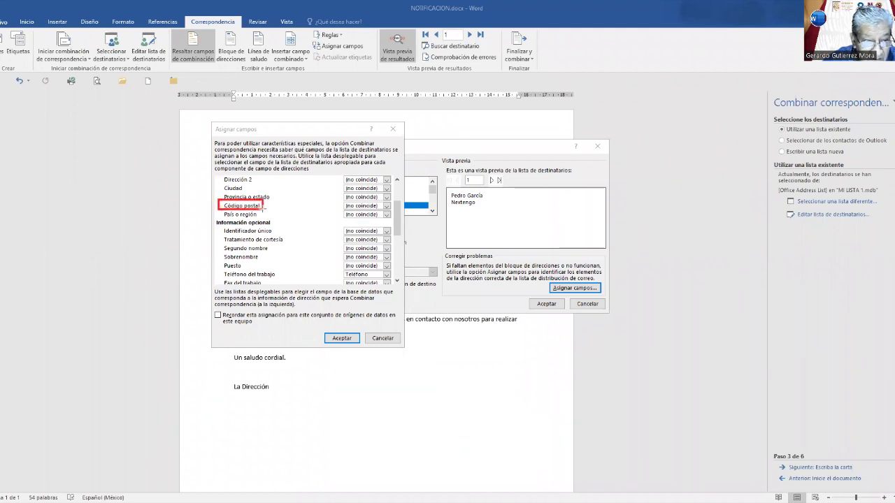
left_click_drag(338, 201, 395, 211)
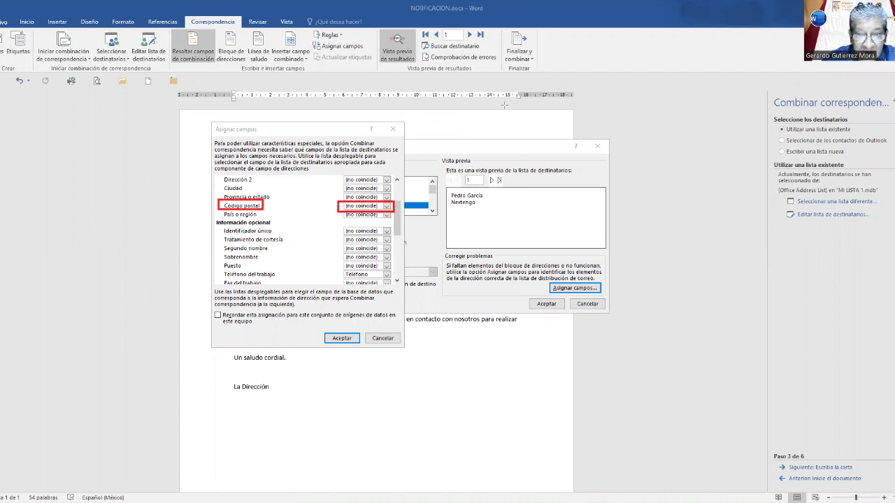
key("e")
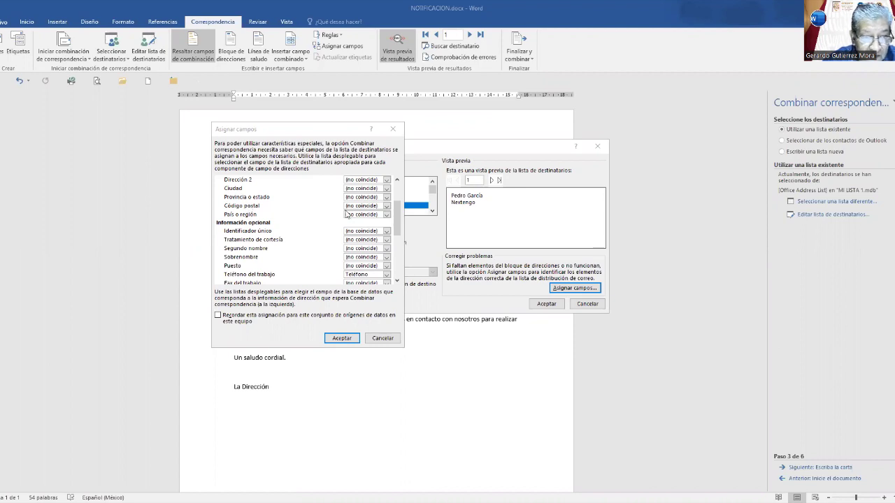
left_click(387, 207)
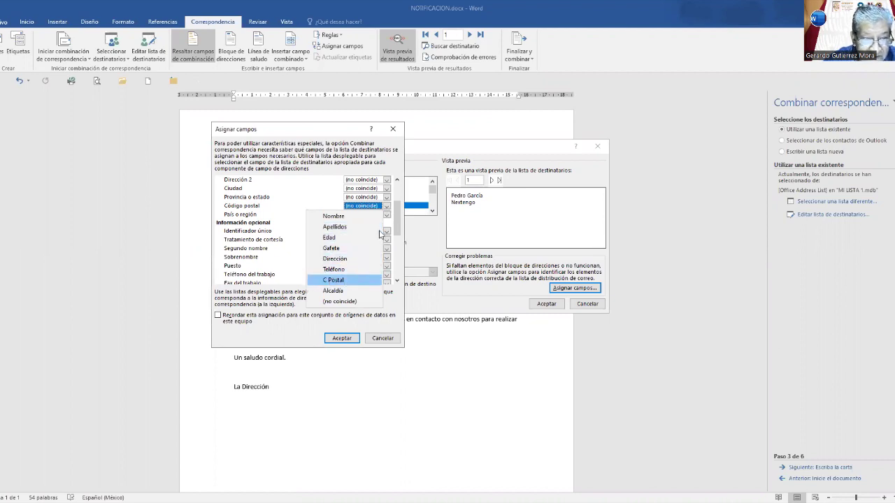
left_click(336, 280)
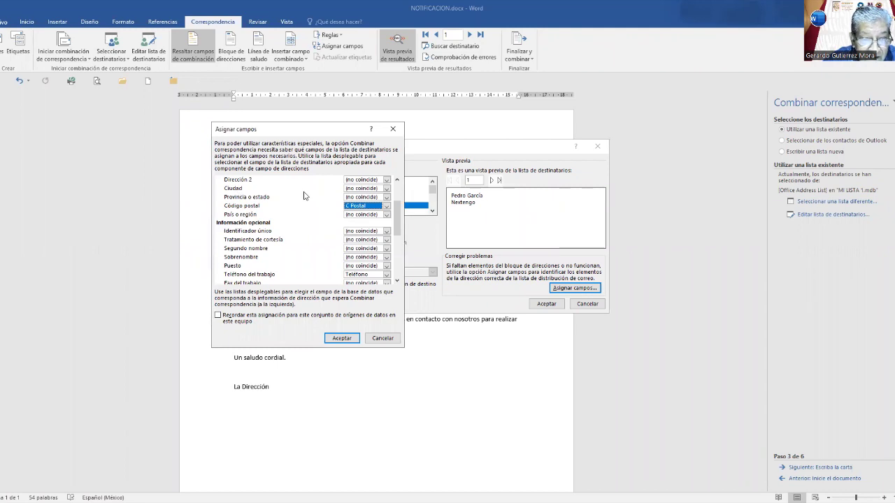
left_click(387, 188)
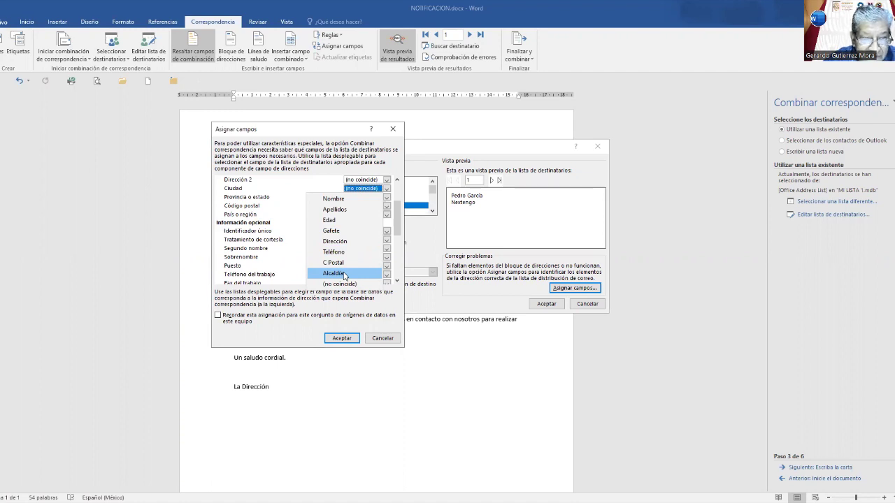
left_click(344, 273)
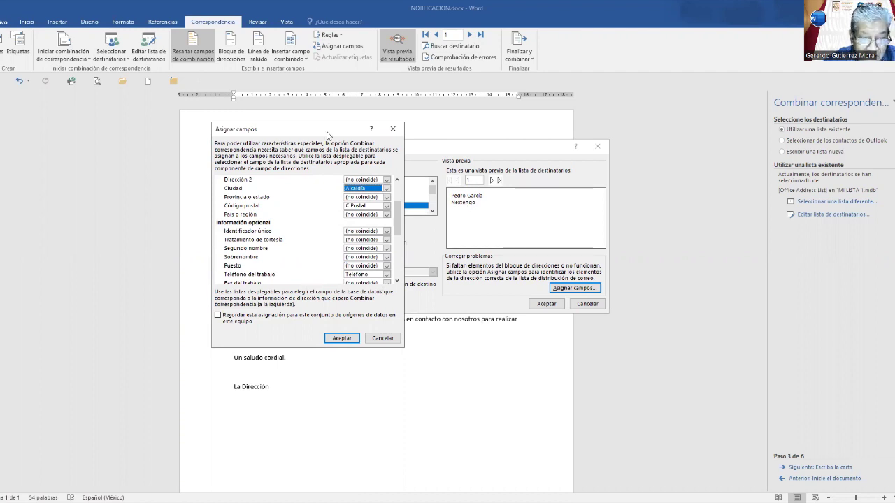
left_click_drag(327, 134, 310, 124)
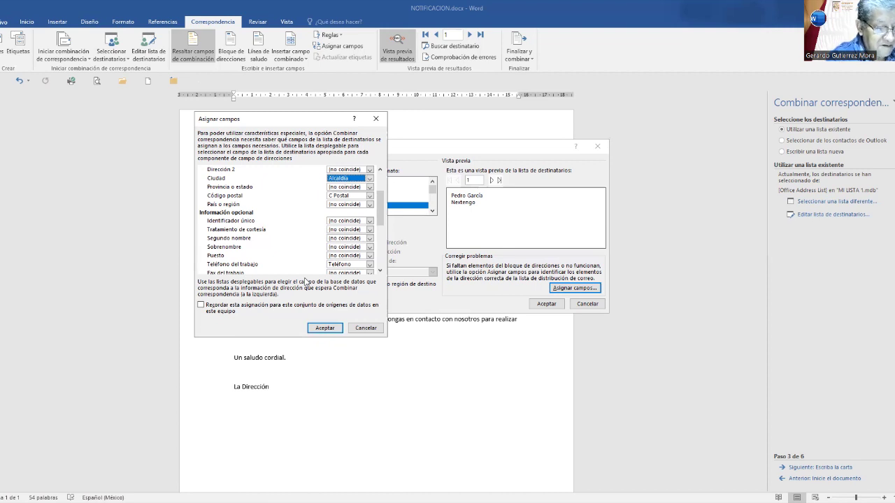
left_click(420, 404)
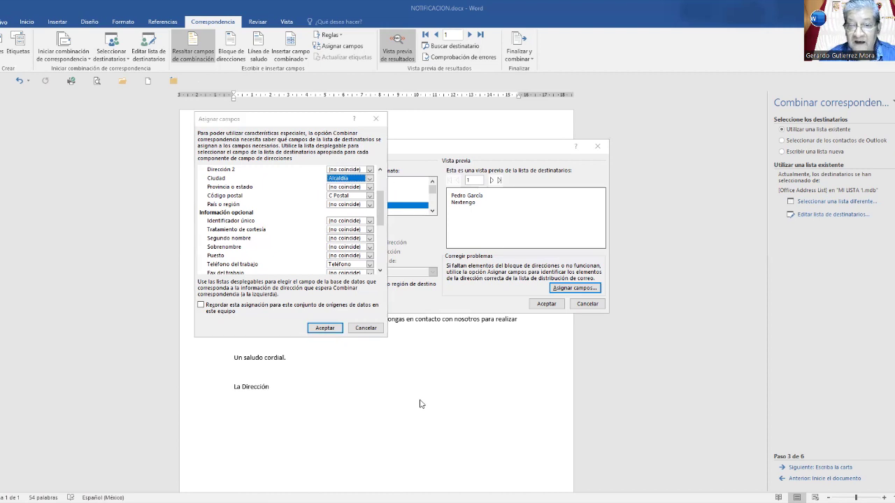
left_click(324, 328)
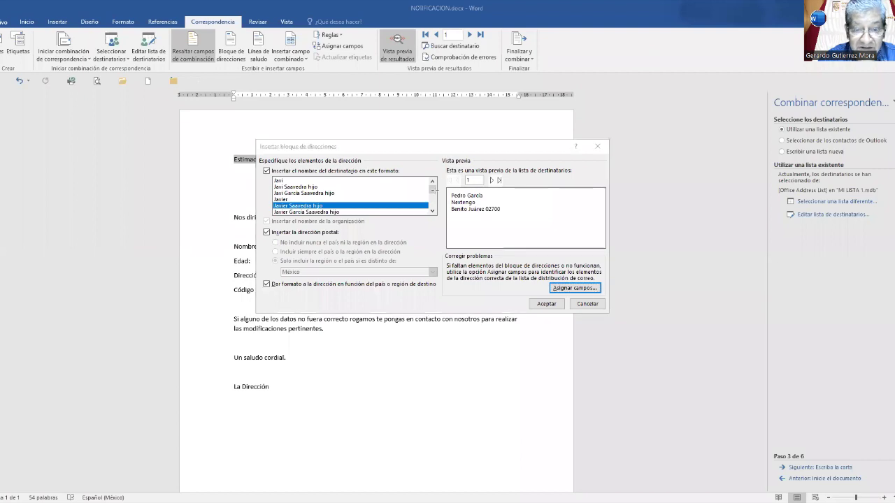
left_click_drag(444, 183, 610, 255)
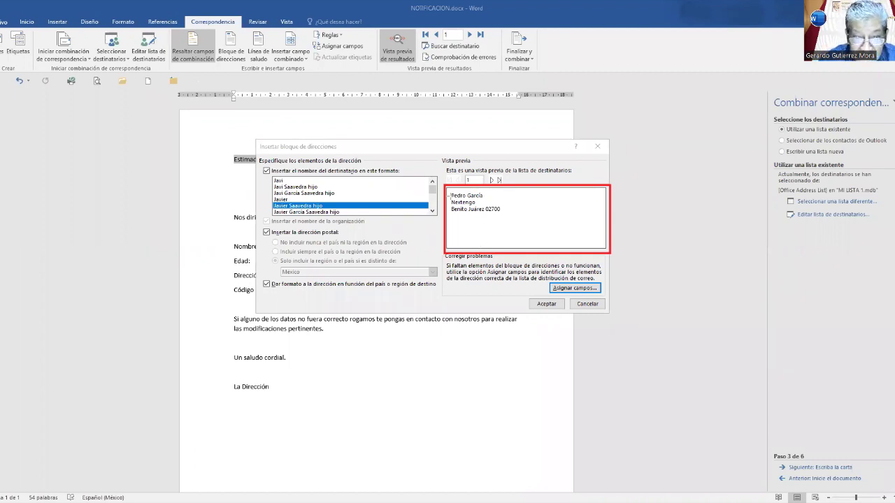
left_click_drag(482, 195, 519, 196)
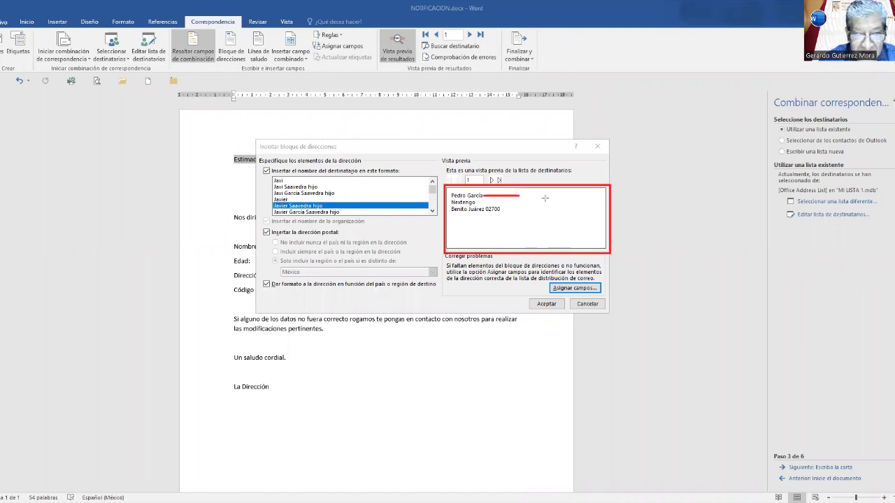
mouse_move(476, 203)
left_mouse_down()
mouse_move(529, 203)
mouse_move(536, 211)
left_mouse_up()
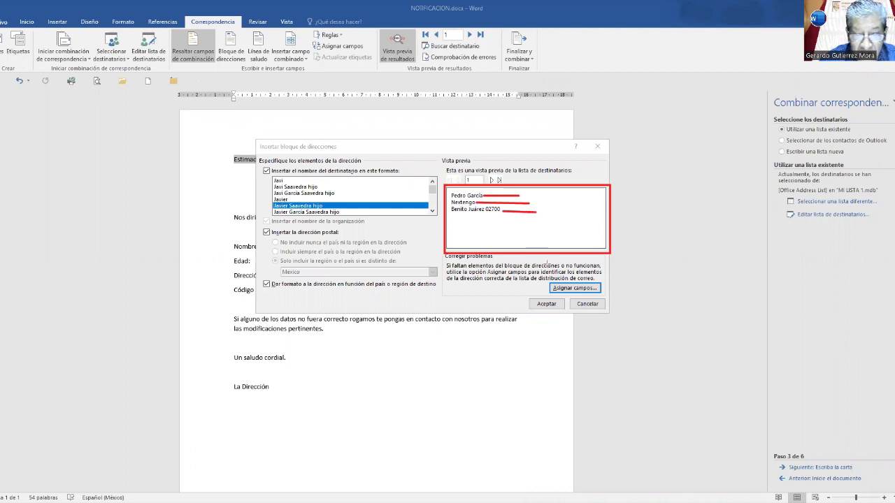
left_click_drag(451, 215, 499, 213)
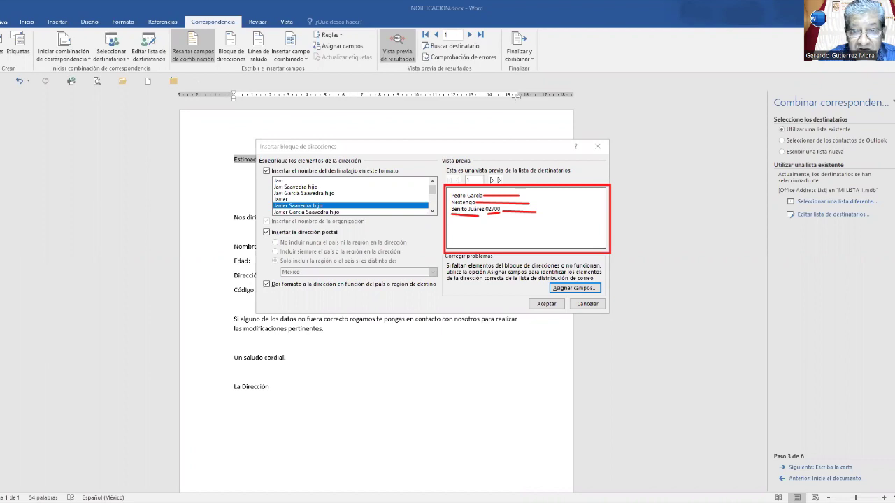
key("Escape")
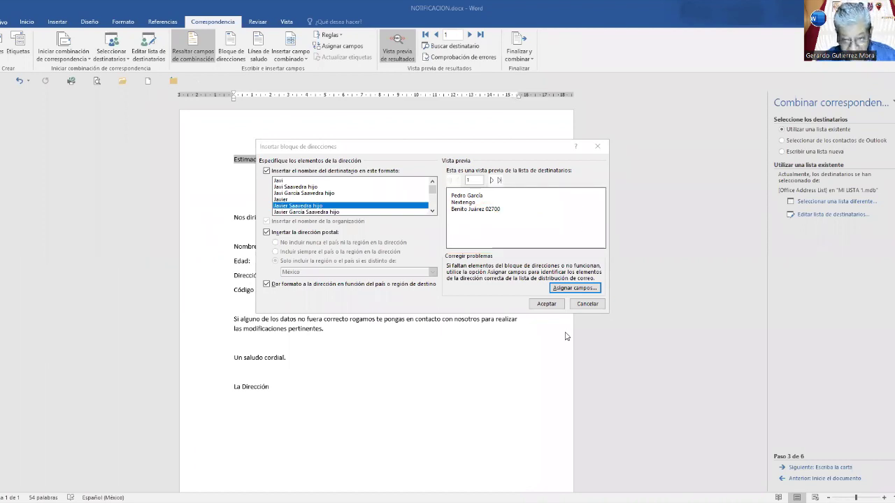
left_click(548, 151)
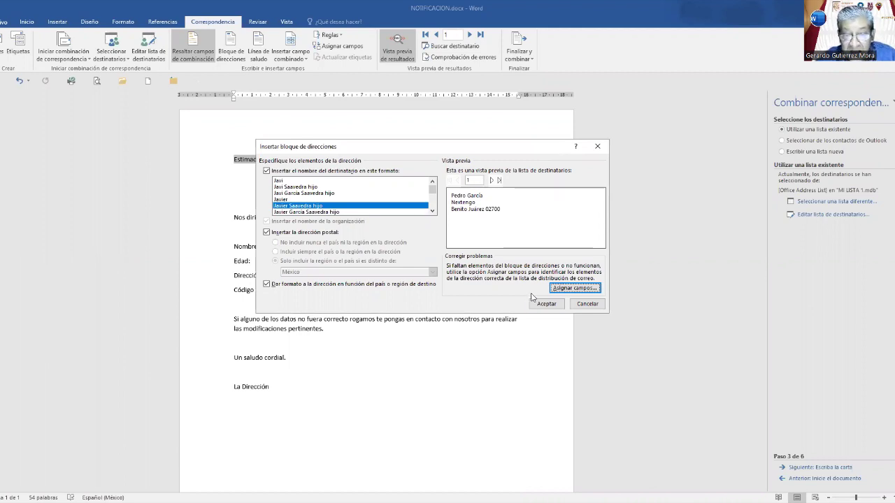
- Insert the «Bloque de dirección» field, delete the blank line after it, and turn off result preview
left_click(546, 304)
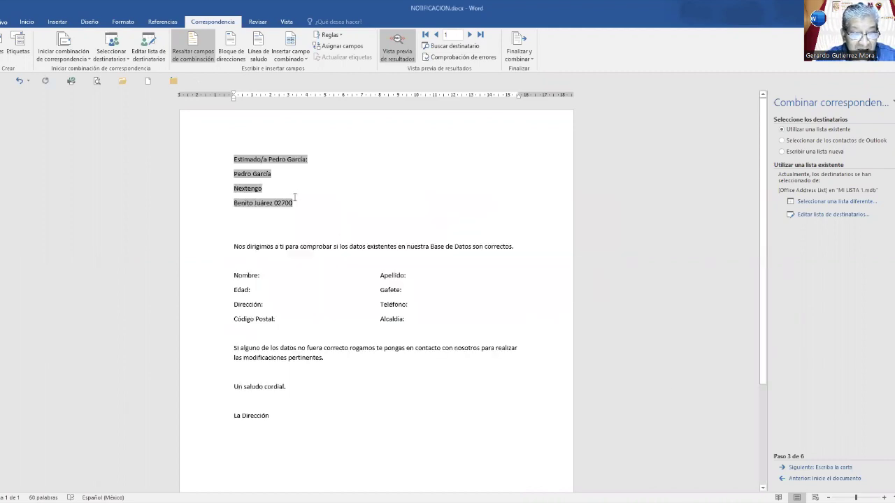
key("Delete")
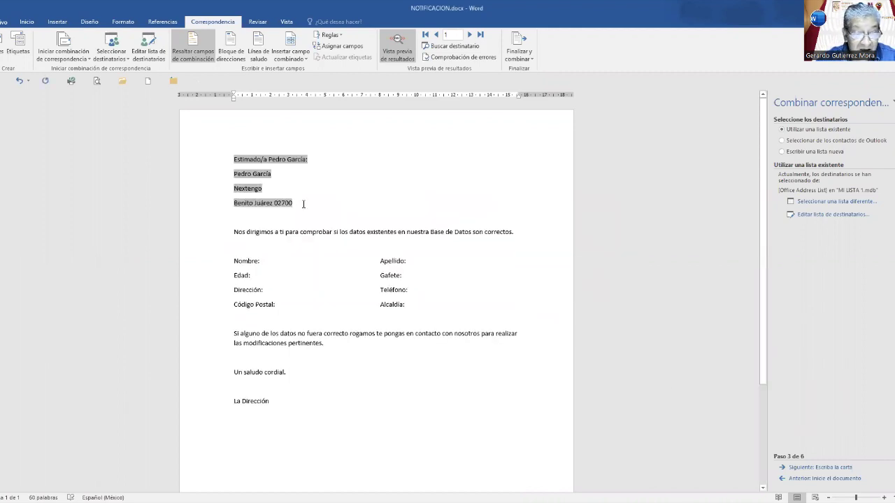
left_click(399, 55)
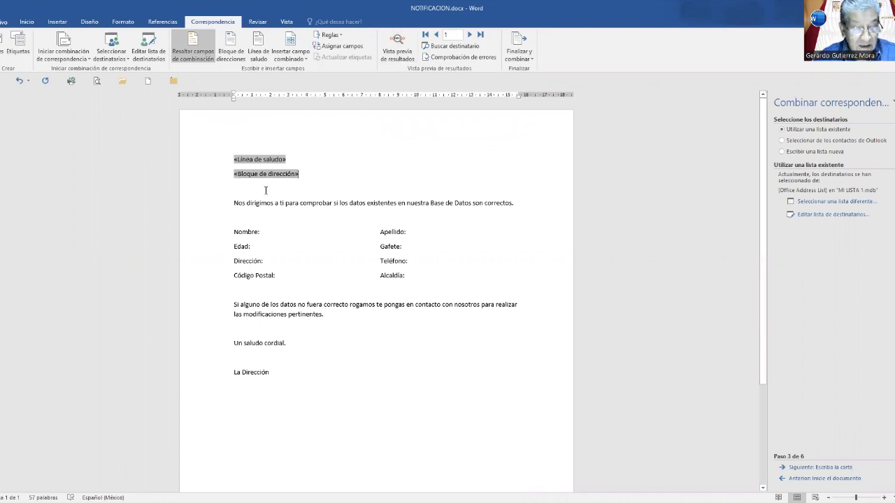
scroll(265, 190, "up", 1, "ctrl")
scroll(266, 190, "up", 3, "ctrl")
scroll(265, 190, "up", 2, "ctrl")
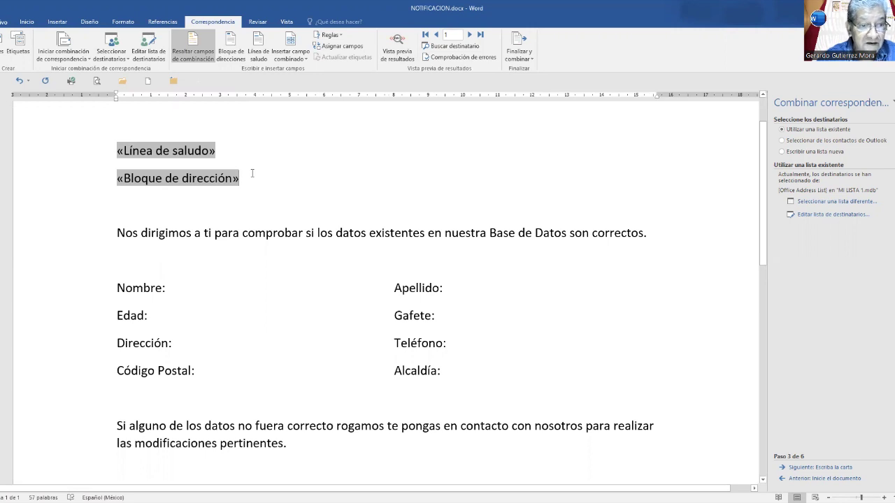
scroll(251, 174, "down", 2, "ctrl")
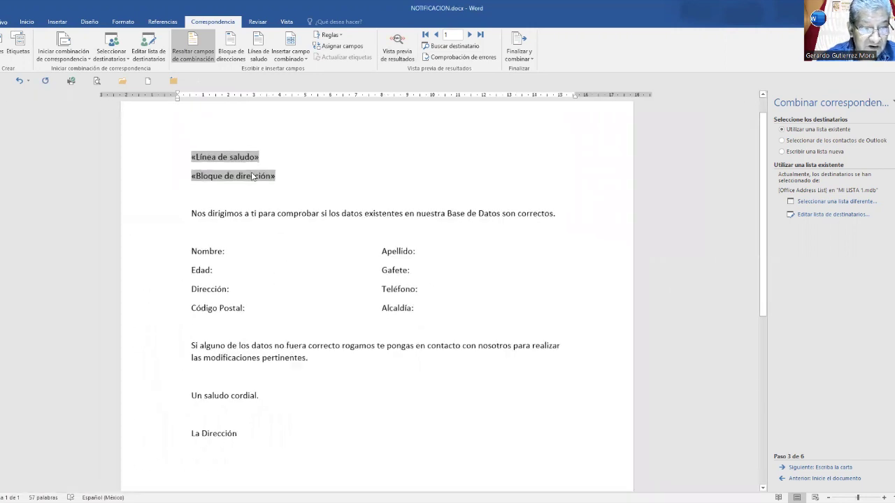
- Merge all records (Todos) into a new document via Editar documentos individuales
left_click(516, 54)
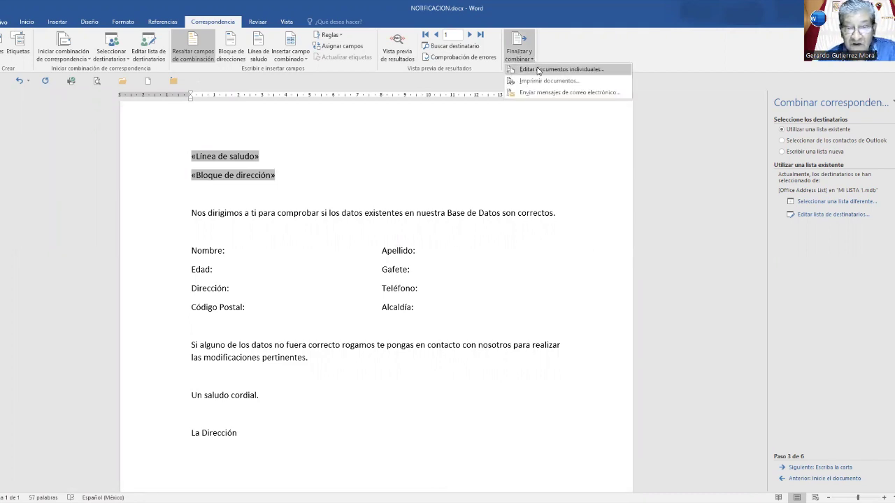
left_click(538, 70)
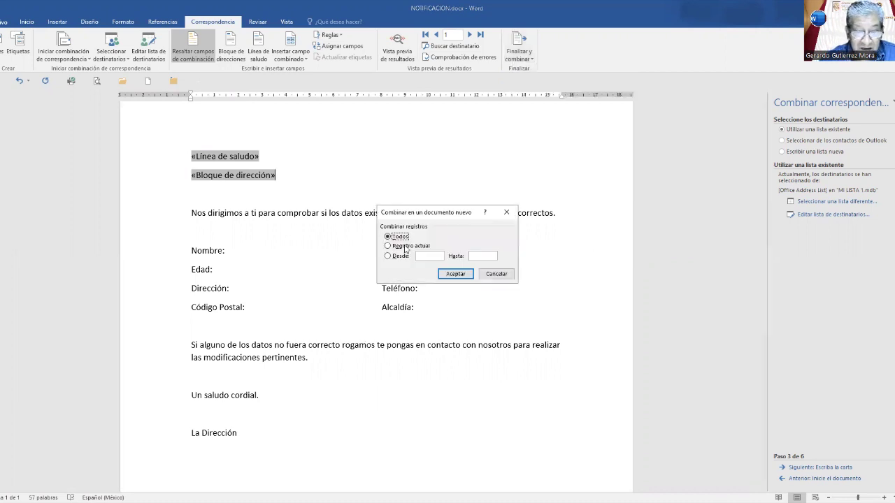
left_click(454, 274)
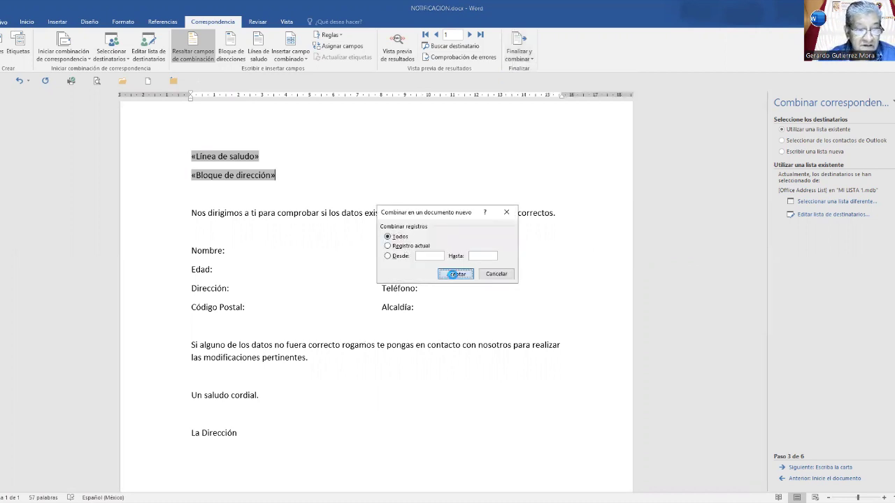
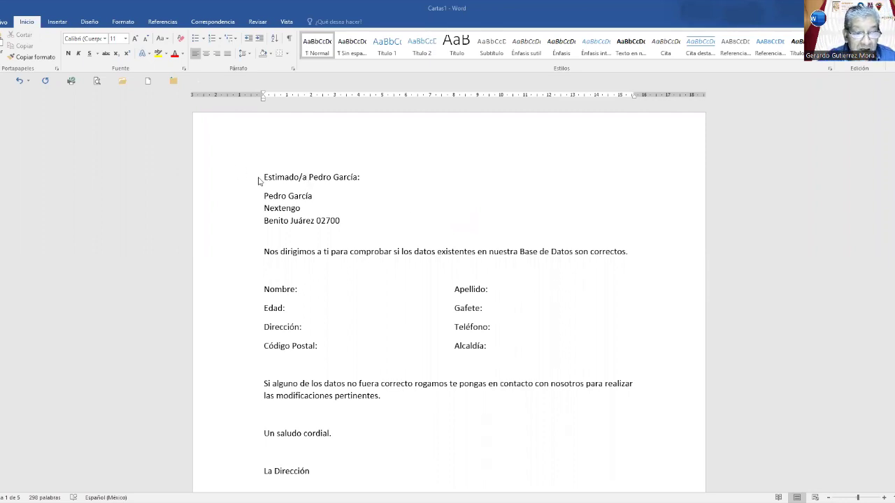
- Select the greeting line and the three-line address block fields to inspect them
left_click(310, 178)
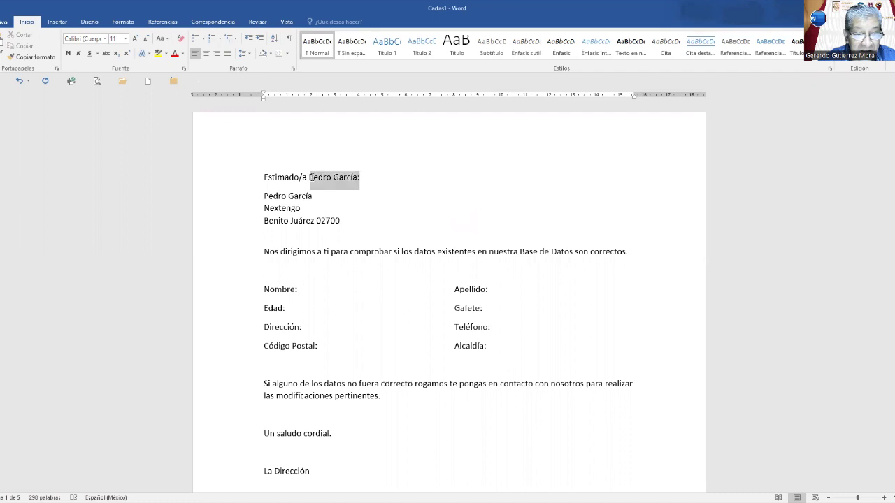
left_click_drag(311, 177, 253, 179)
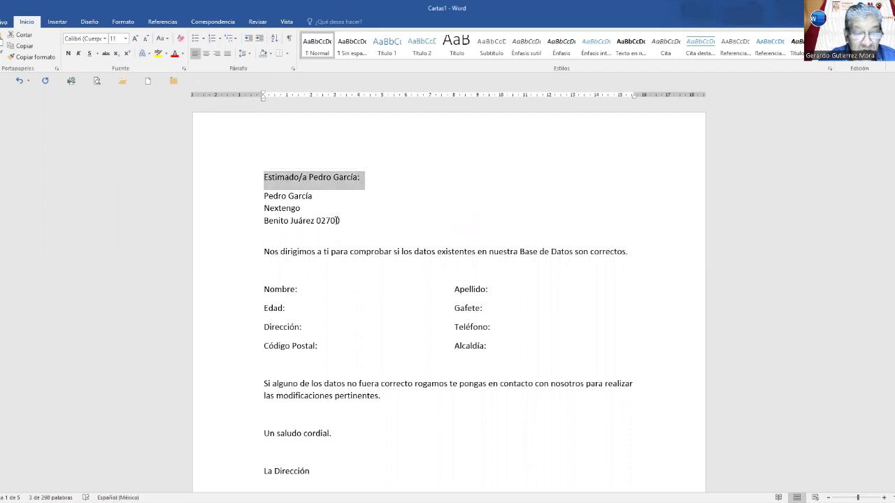
left_click(342, 221)
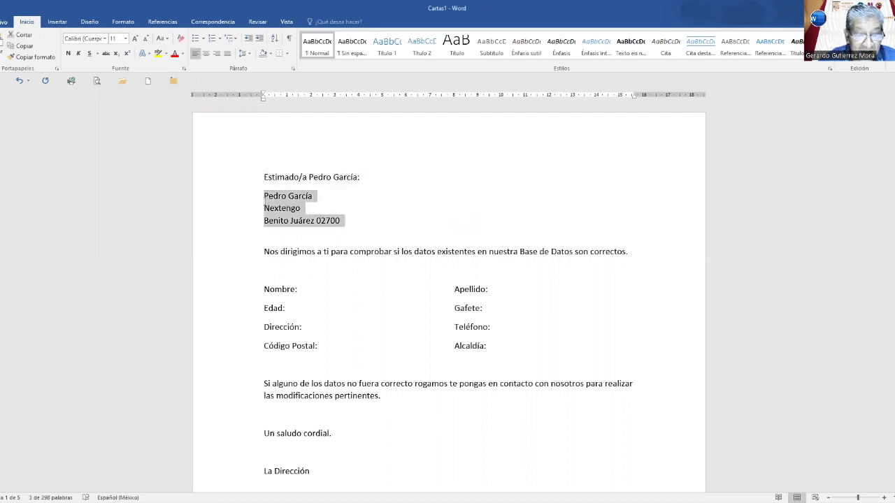
left_click_drag(342, 220, 263, 196)
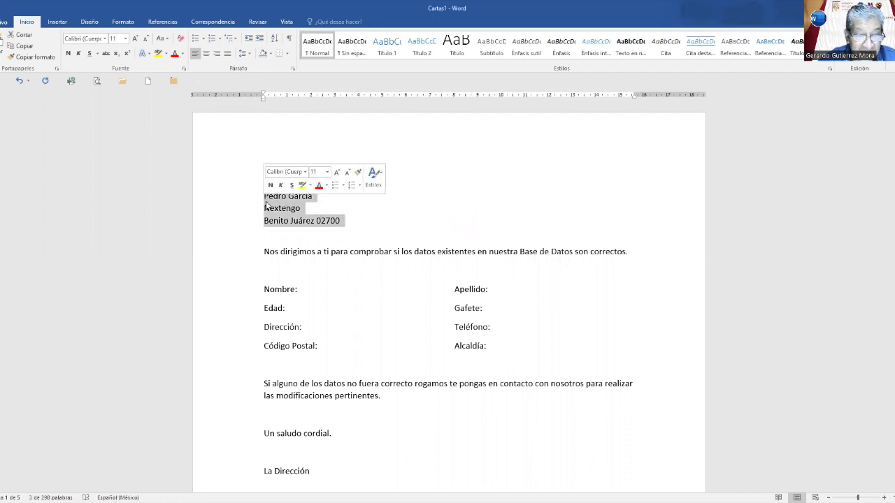
left_click(433, 210)
left_click_drag(342, 220, 247, 193)
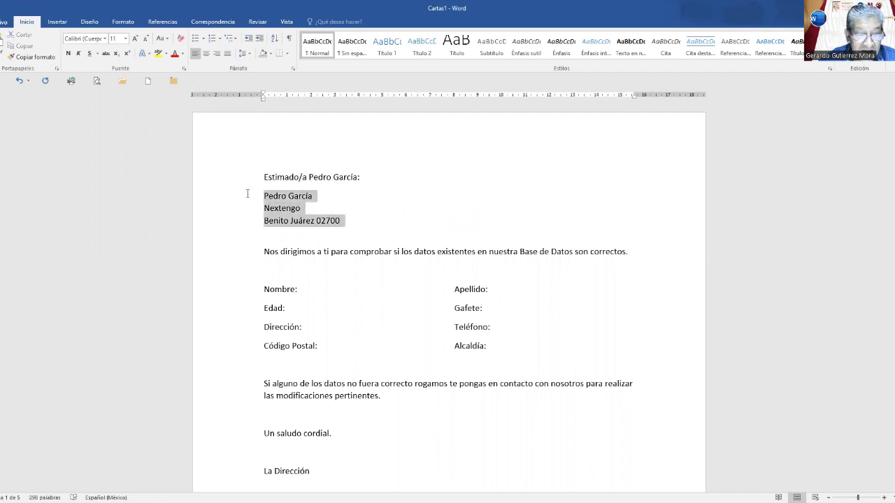
left_click(461, 202)
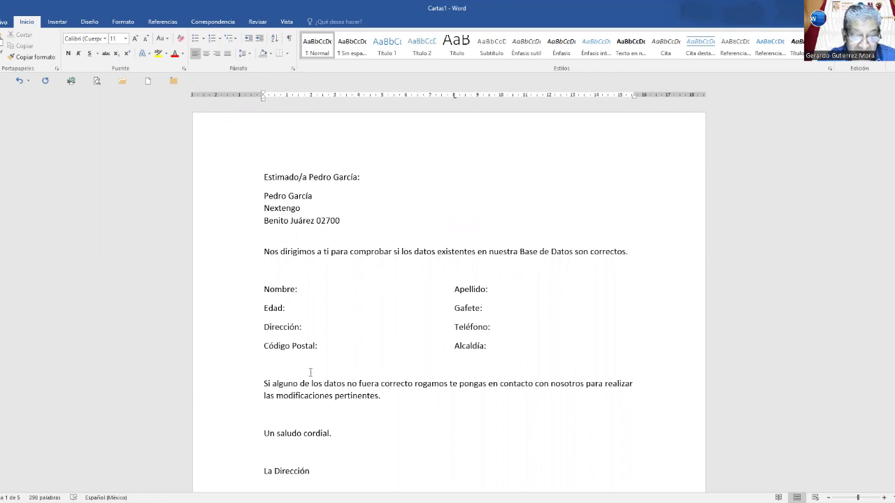
- Select the greeting and address block together, then close the merged letter with Alt+F4
left_click(265, 414)
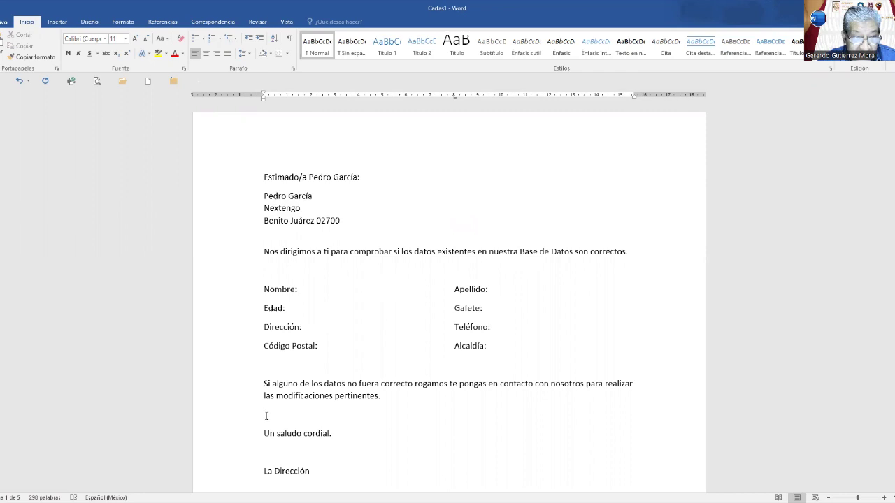
left_click(313, 207)
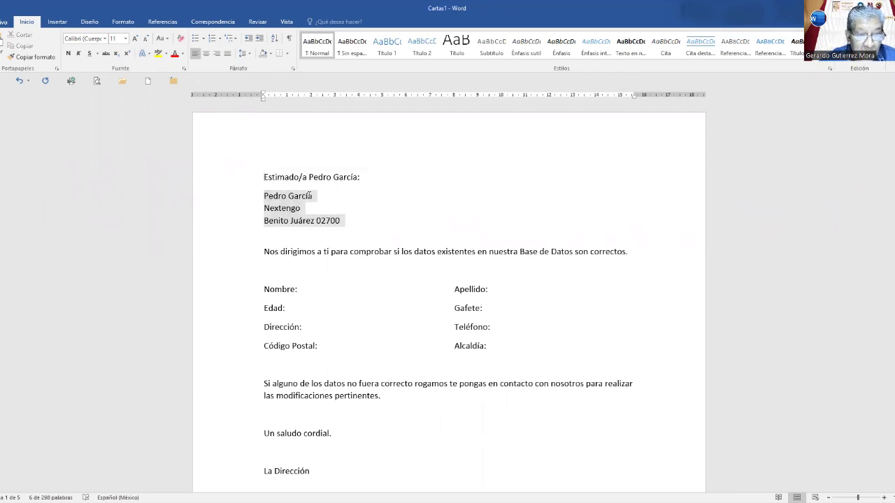
left_click(265, 179)
left_click_drag(264, 178, 343, 220)
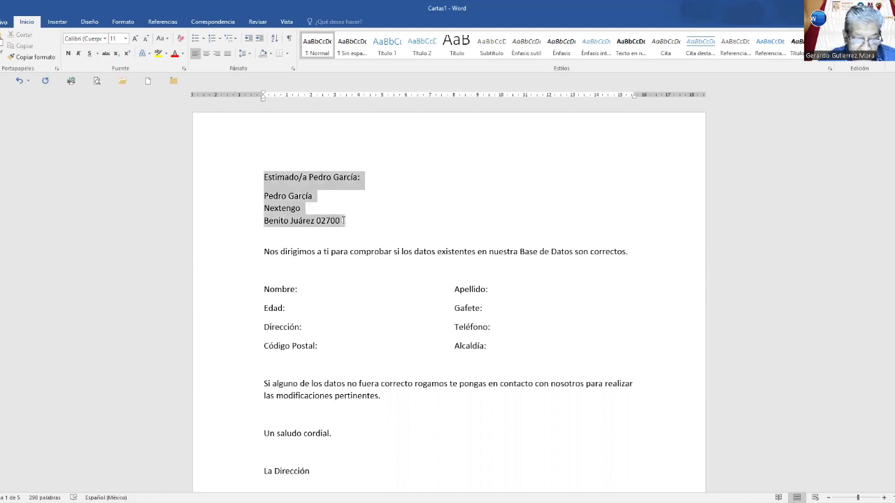
left_click(266, 414)
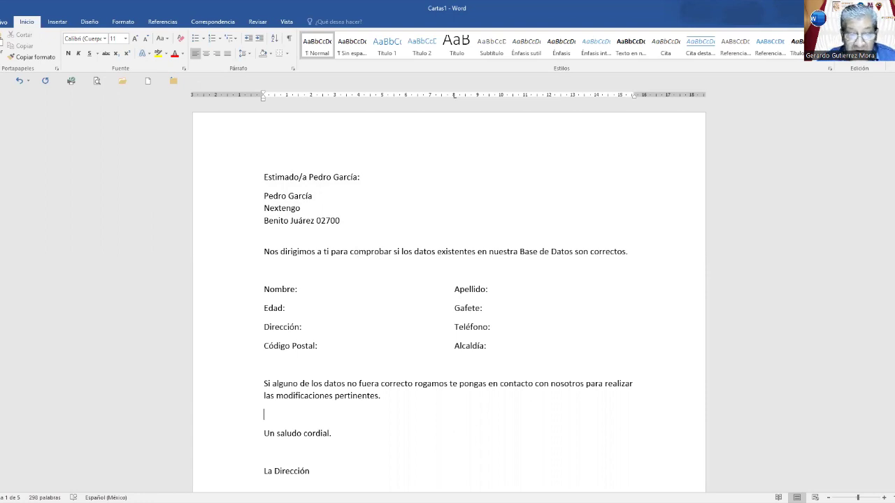
key("alt+F4")
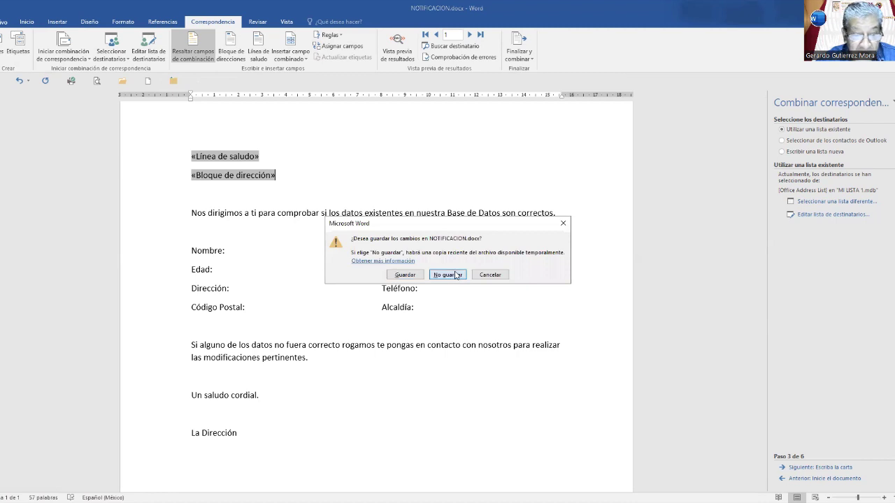
- Close NOTIFICACION.docx without saving, start a blank document, and launch the Paso a paso mail merge wizard
left_click(446, 275)
left_click(148, 82)
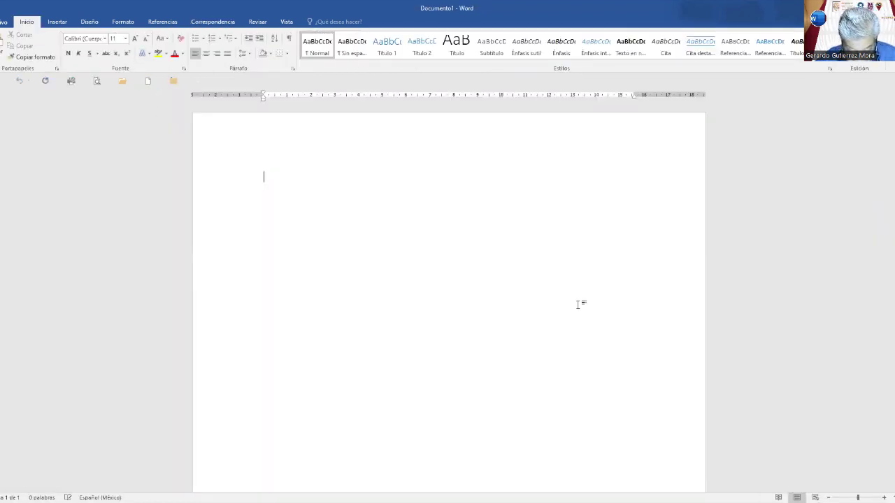
left_click(215, 25)
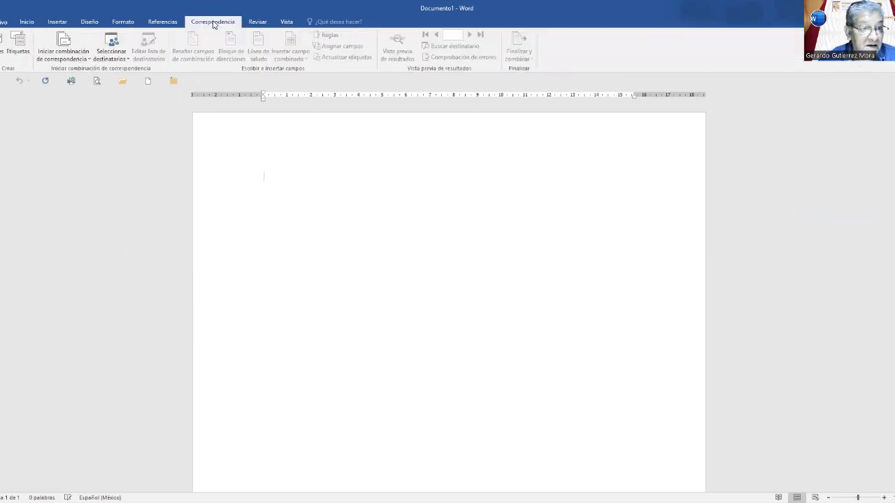
left_click(61, 54)
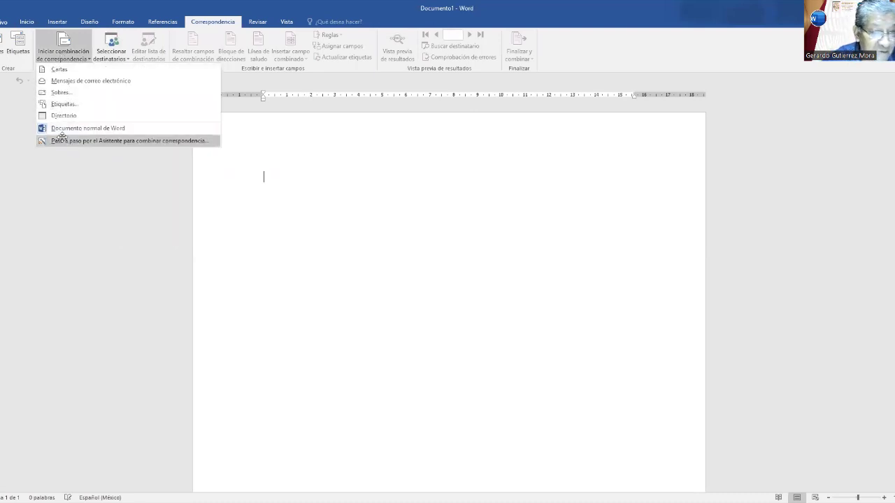
key("Return")
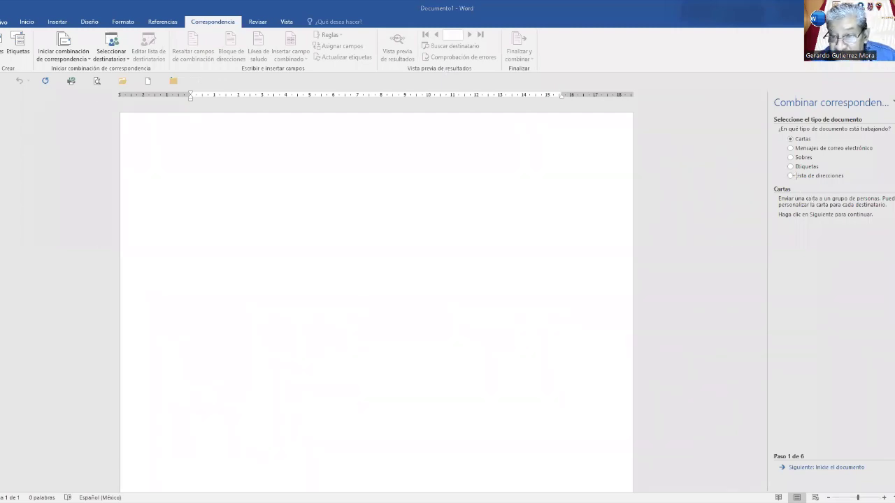
left_click_drag(781, 171, 855, 182)
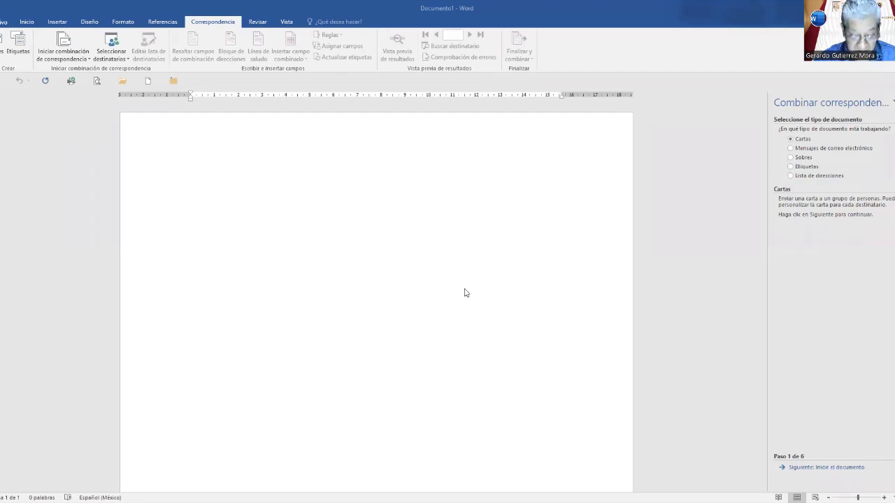
left_click(393, 242)
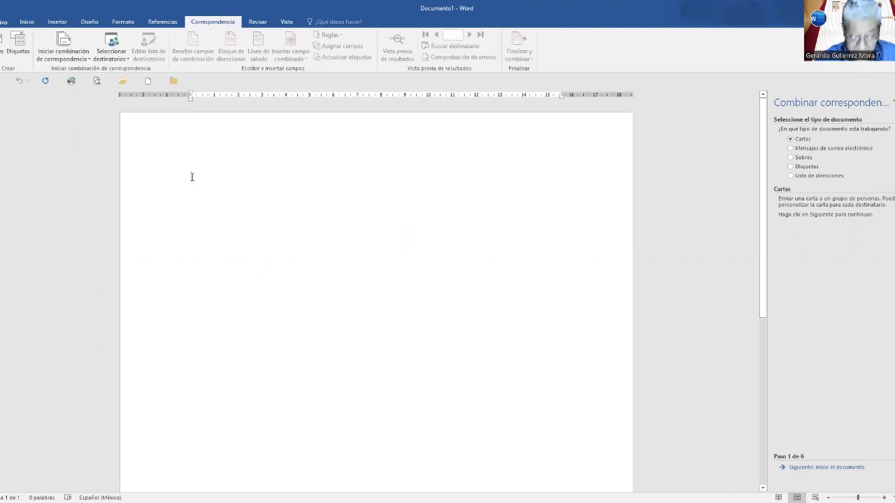
- Insert a one-column, six-row table, then choose Lista de direcciones and advance the wizard to step 2
left_click(59, 22)
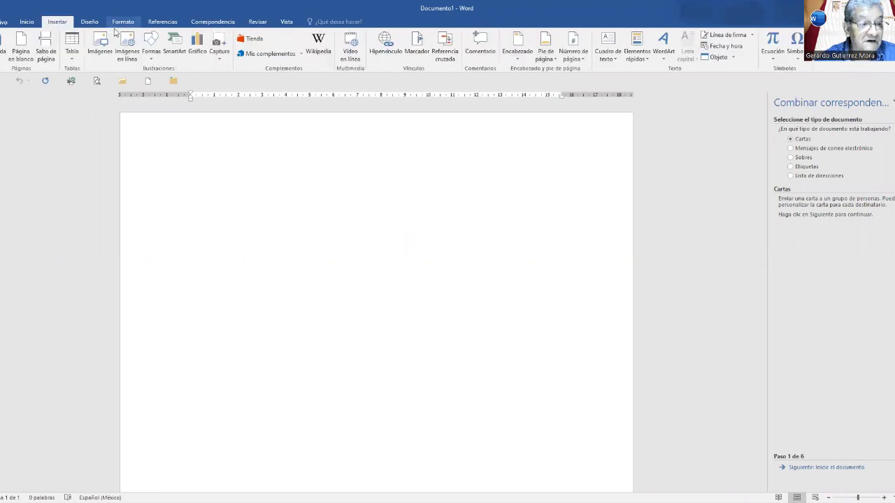
left_click(74, 56)
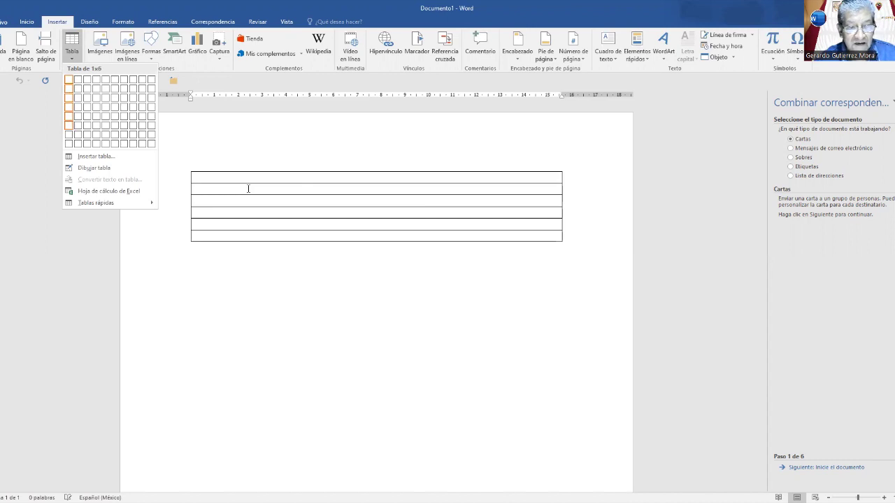
left_click(69, 125)
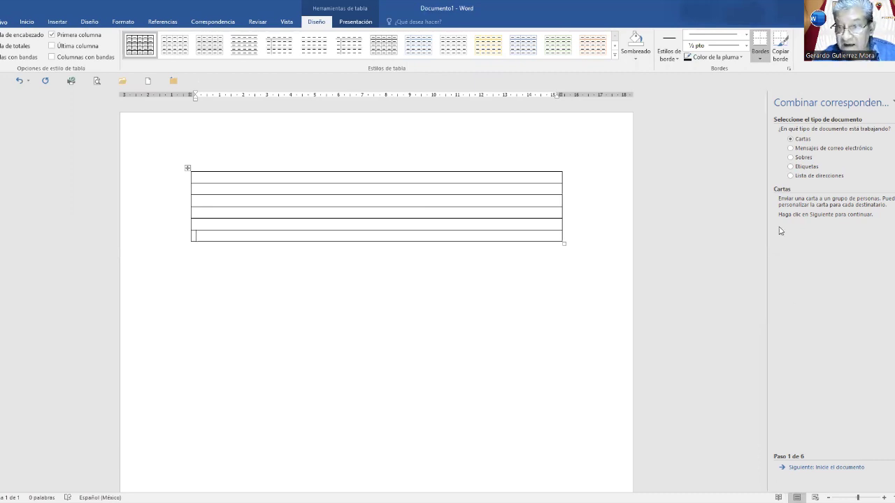
left_click(811, 176)
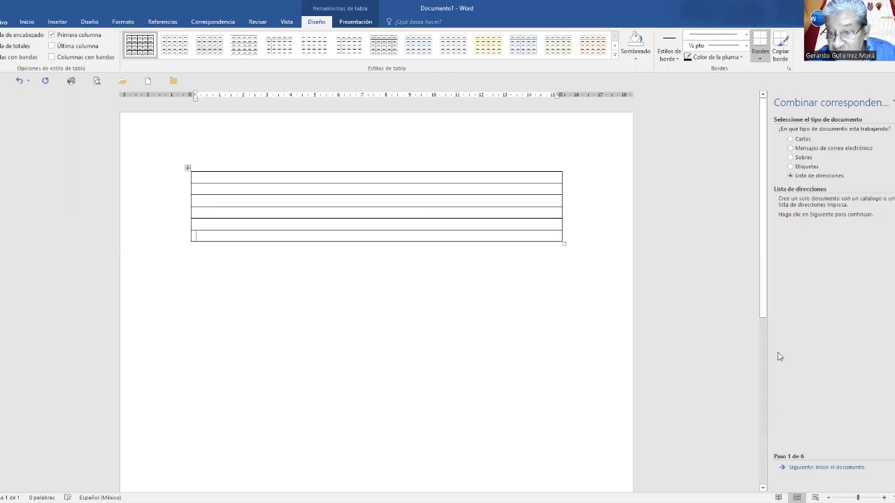
left_click(794, 467)
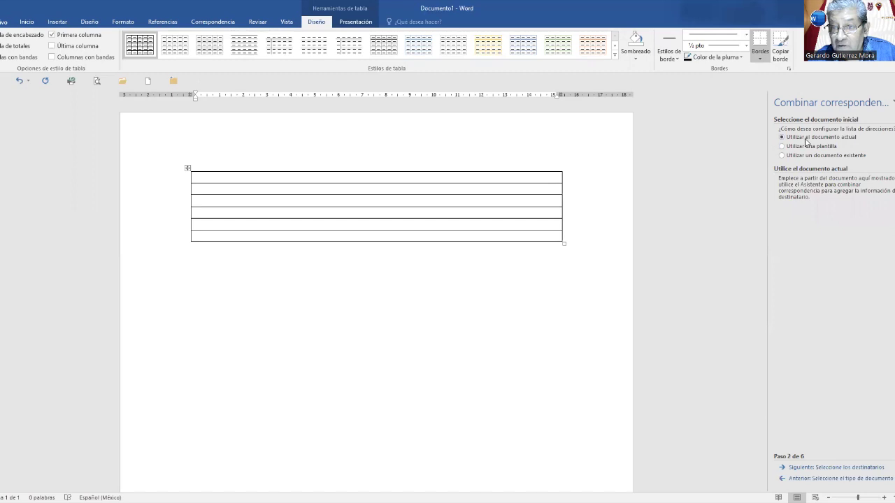
- Advance the wizard to step 3 to select recipients from an existing list
left_click(802, 469)
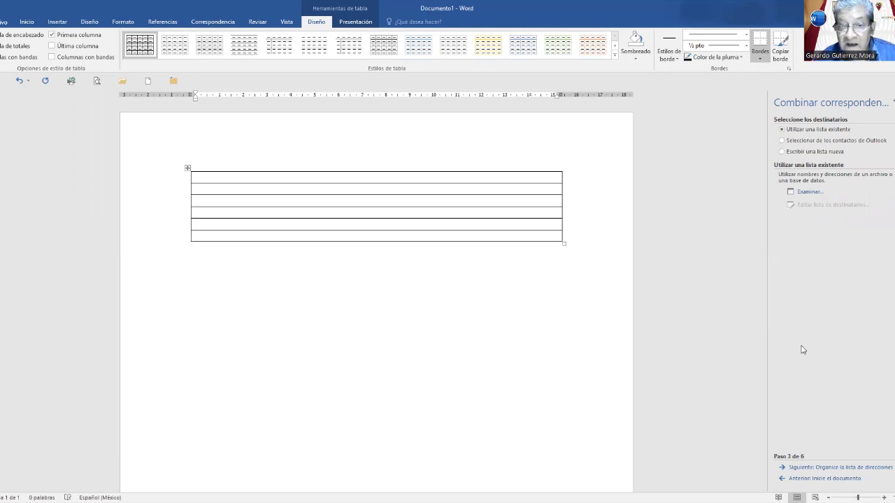
left_click(229, 22)
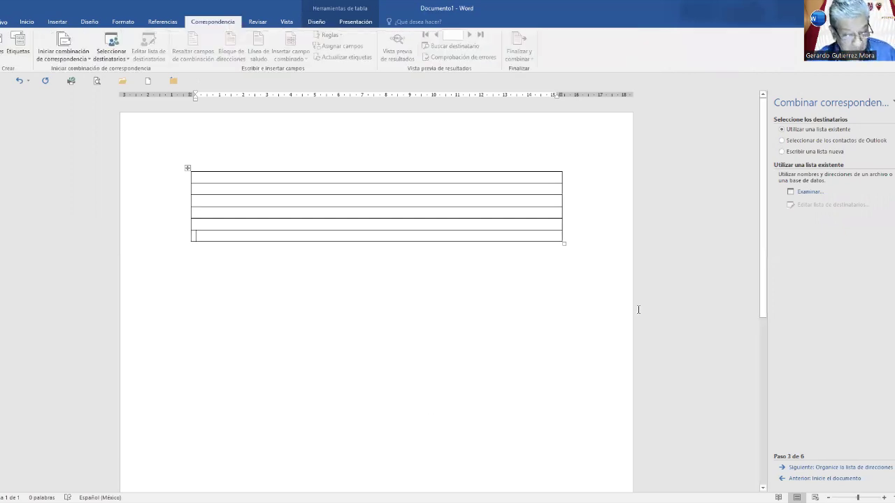
- Browse the data source files and open MI LISTA 1.mdb as the recipient list
left_click(809, 193)
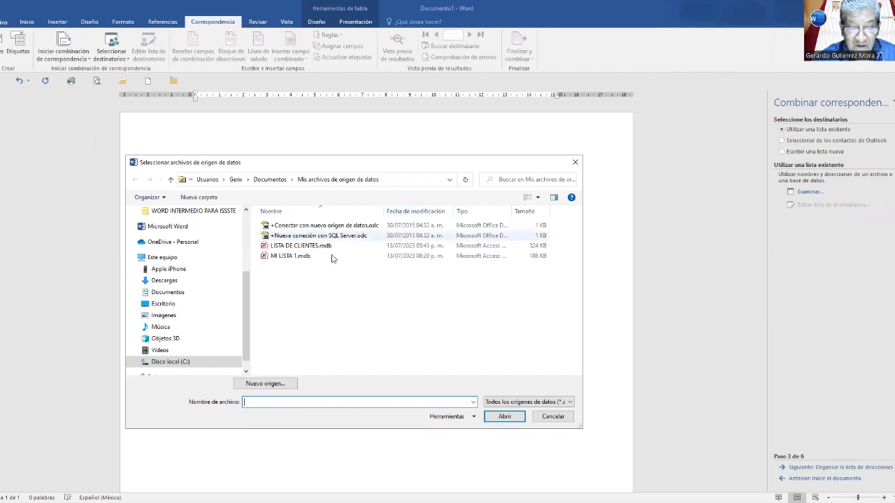
left_click(283, 257)
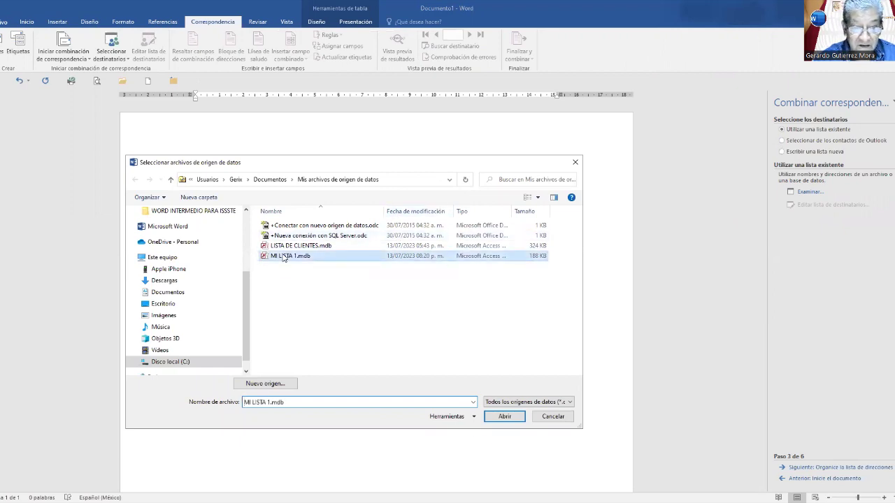
left_click(509, 420)
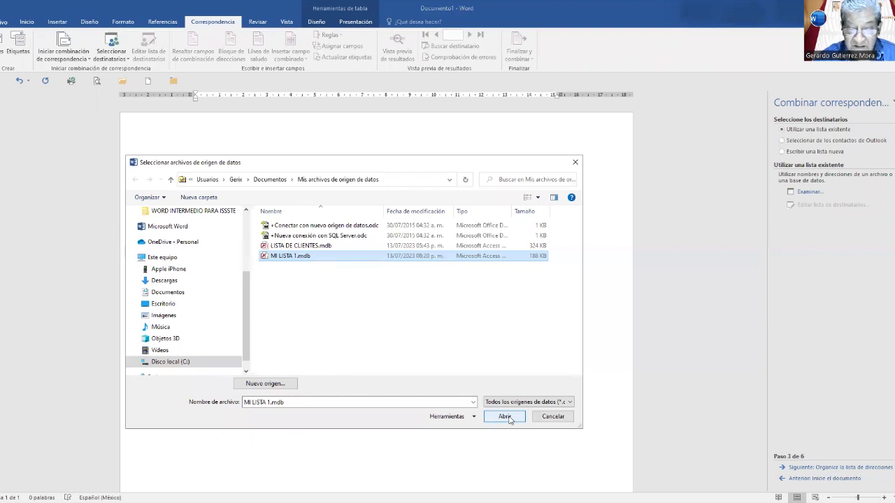
- Confirm MI LISTA 1.mdb in the Destinatarios dialog and add two rows to the table
left_click(506, 418)
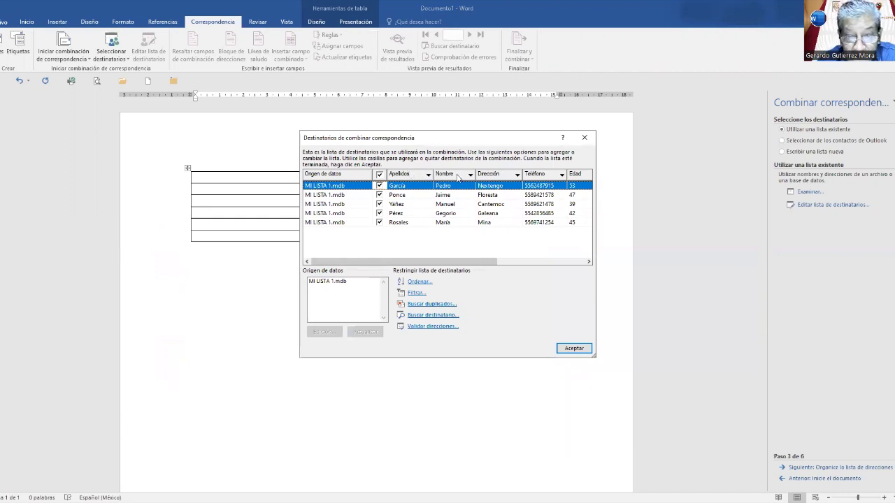
left_click_drag(487, 262, 573, 264)
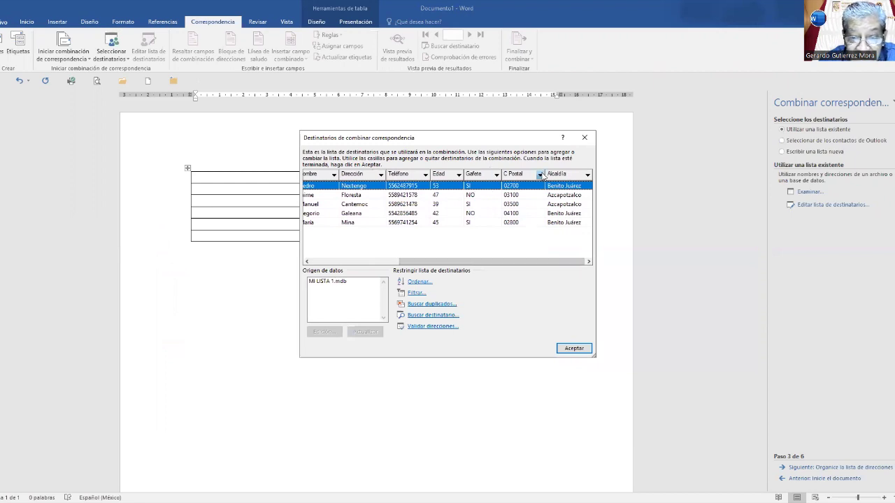
left_click(585, 137)
key("Tab")
key("Tab")
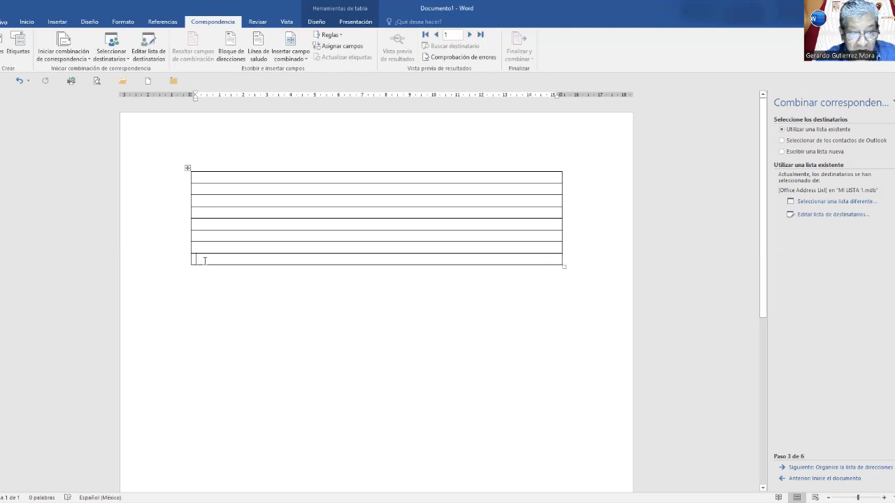
- Undo the extra row to keep eight table rows, add an empty line below, and mark the recipient file line
left_click(599, 261)
key("Return")
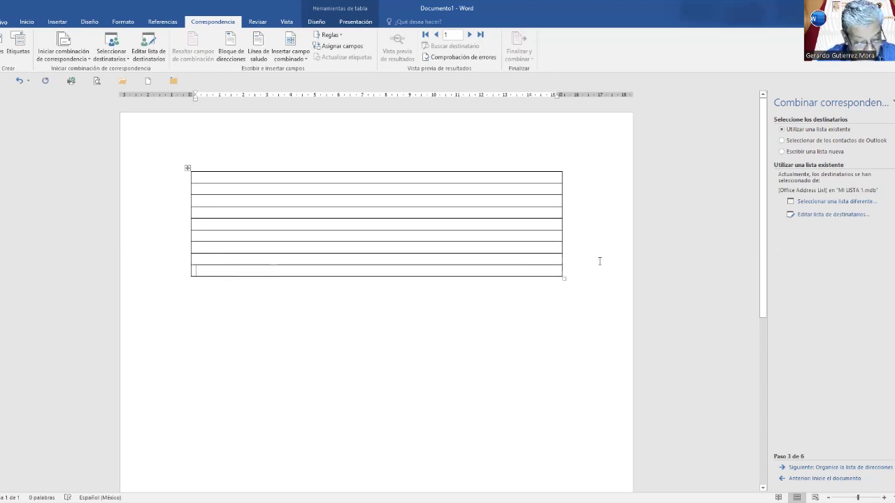
key("ctrl+z")
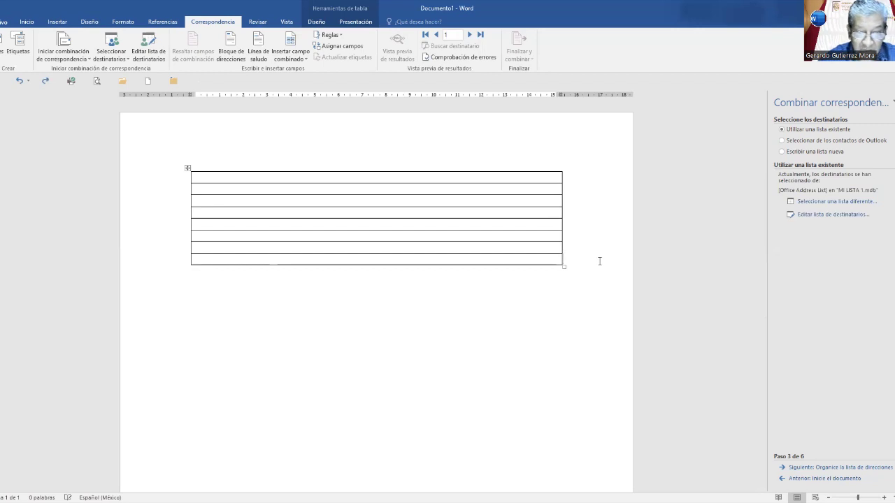
left_click(376, 307)
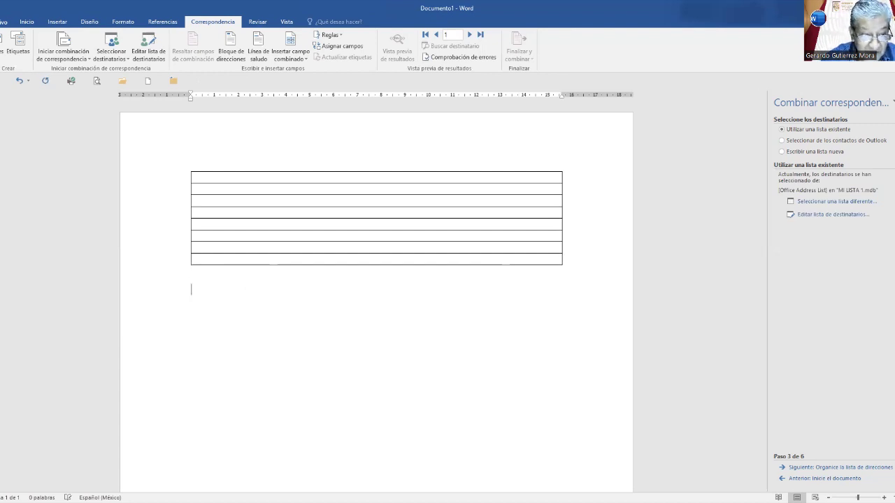
key("Return")
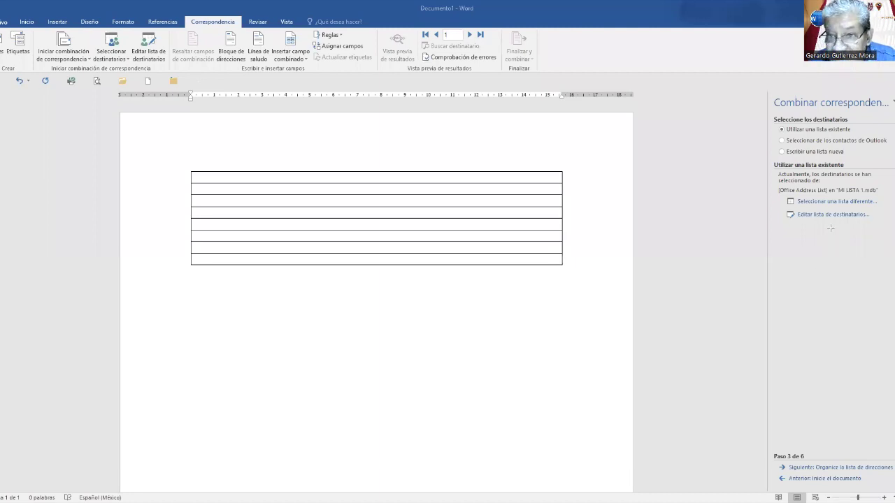
left_click_drag(772, 183, 882, 198)
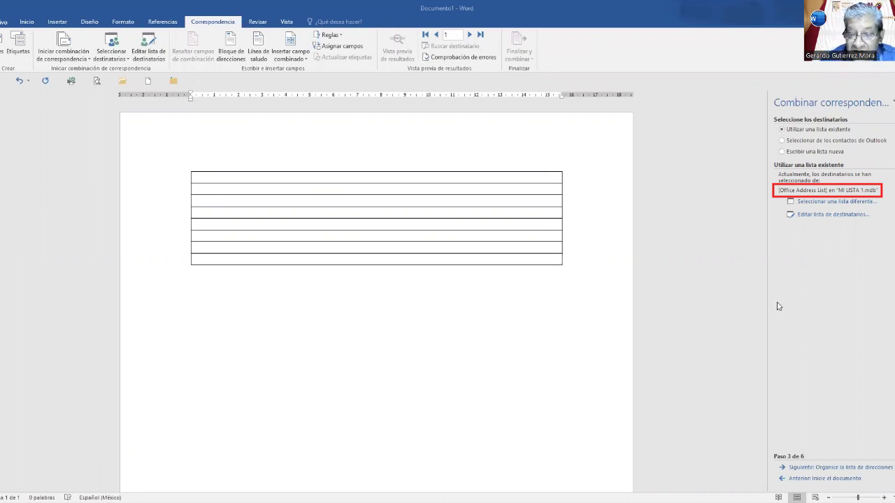
- Insert the Nombre, Apellidos, Edad and Gafete merge fields into the first four table rows
left_click(213, 178)
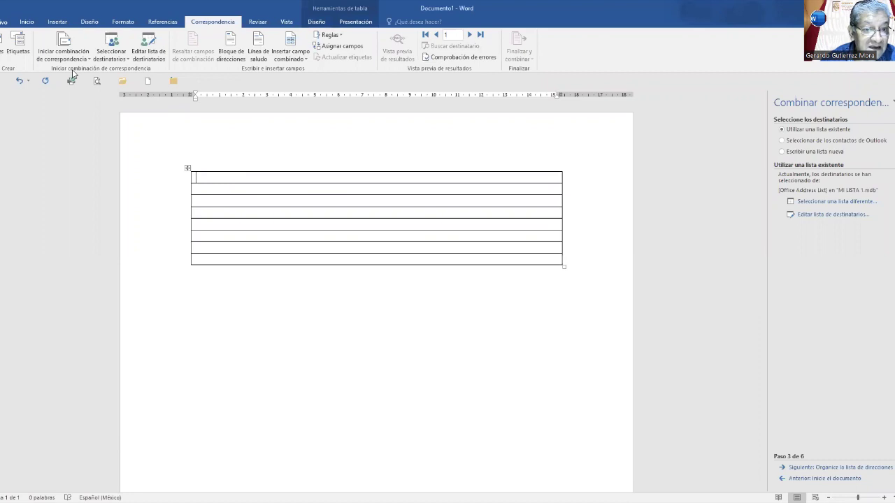
left_click(307, 60)
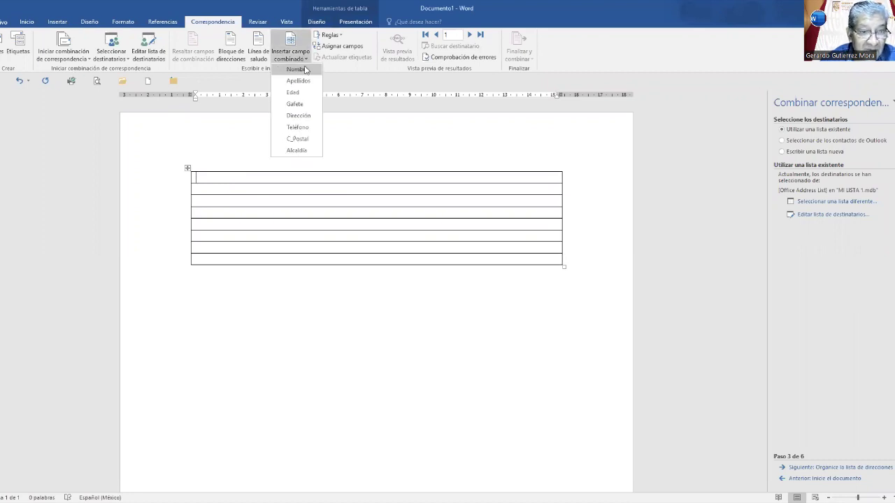
left_click(296, 69)
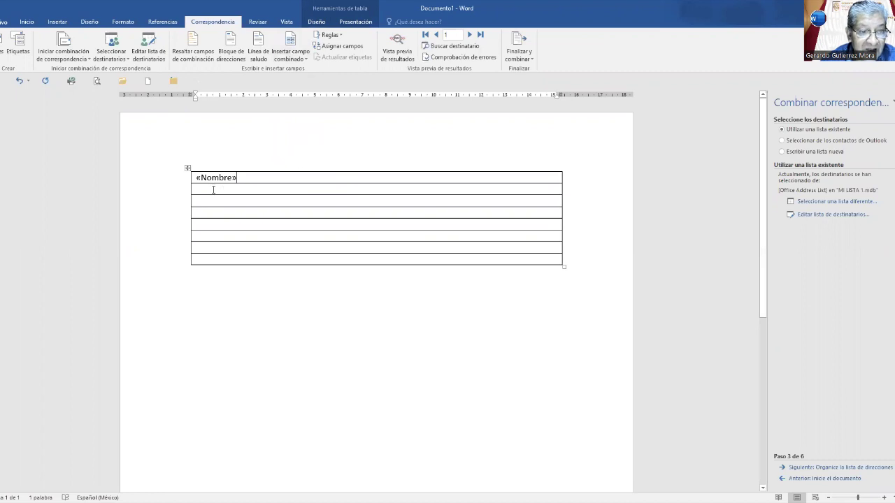
left_click(307, 59)
left_click(305, 85)
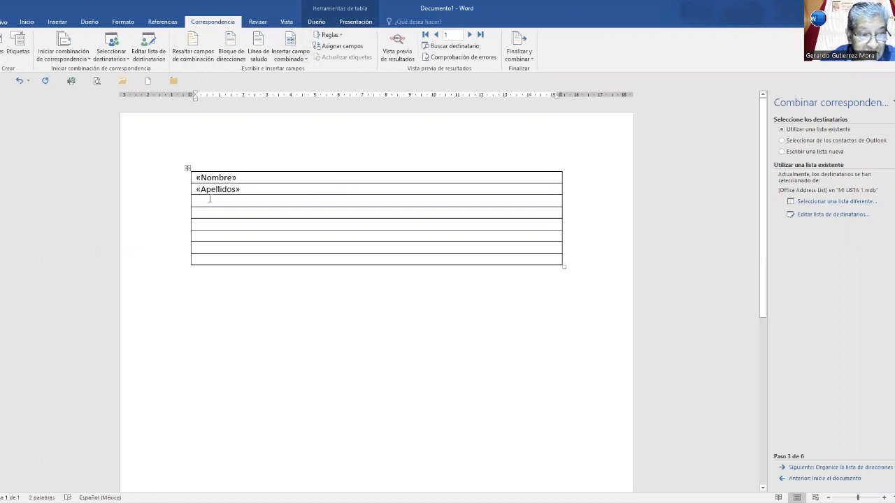
left_click(307, 60)
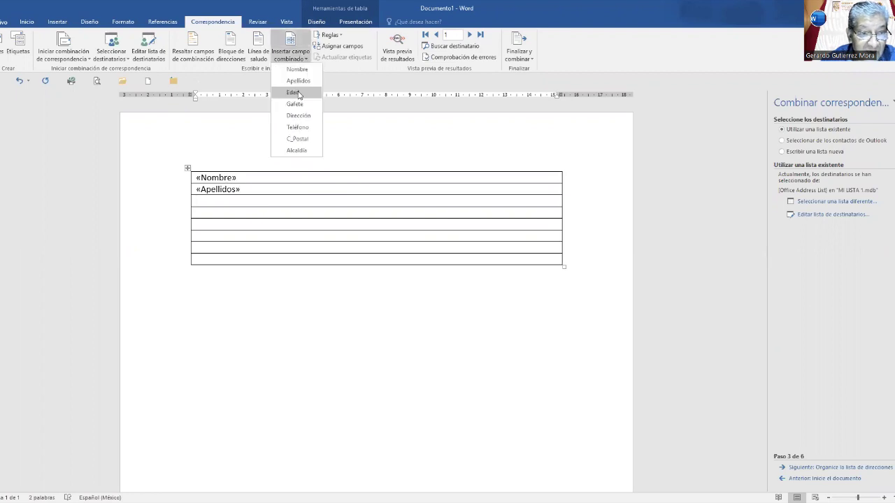
left_click(299, 93)
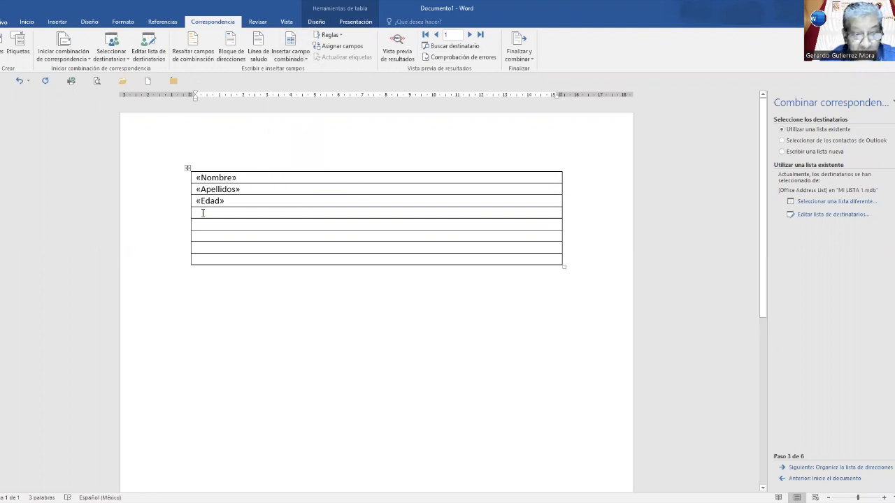
left_click(306, 59)
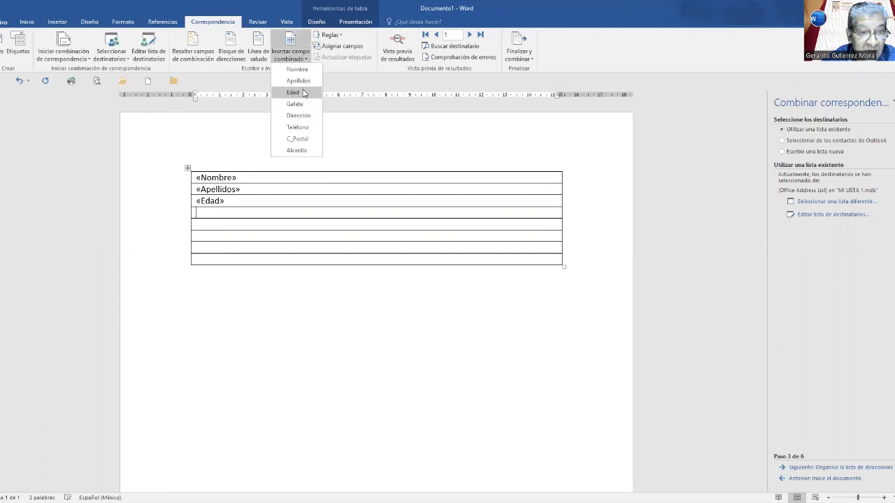
left_click(302, 104)
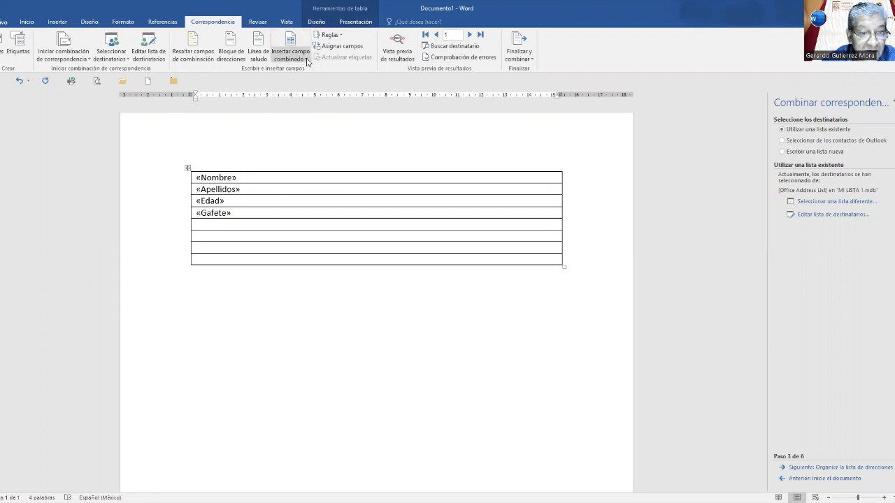
- Insert Dirección, Teléfono, C_Postal and Alcaldía into the remaining rows, then shade all merge fields grey
left_click(305, 58)
left_click(304, 114)
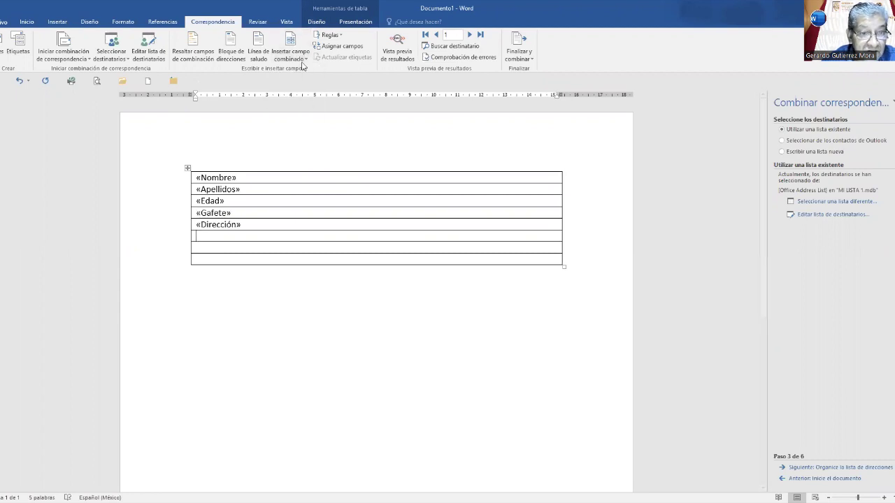
left_click(305, 59)
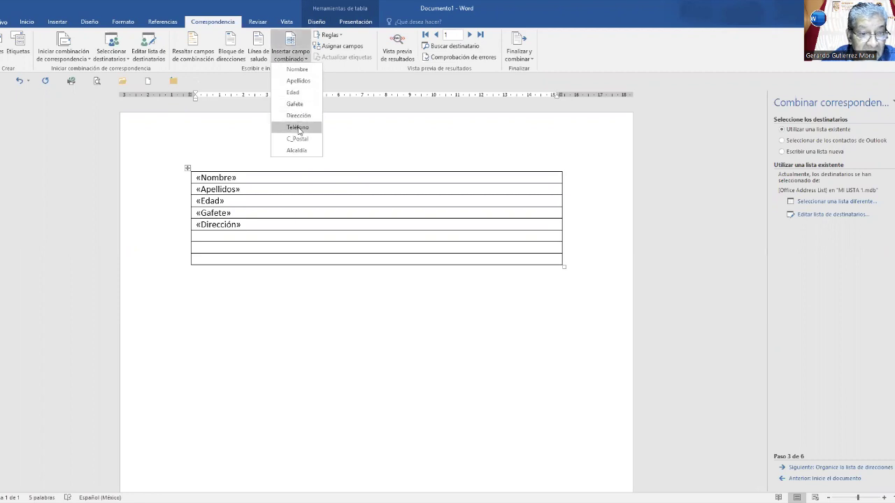
left_click(298, 127)
left_click(305, 59)
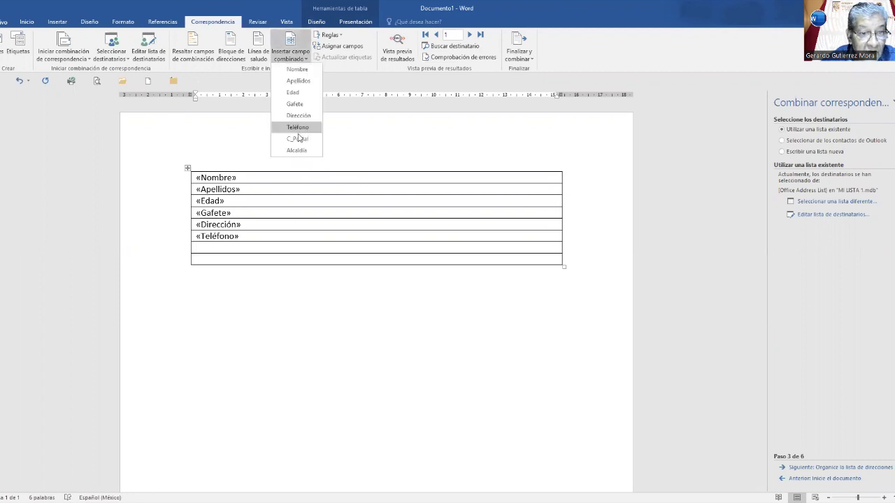
left_click(298, 138)
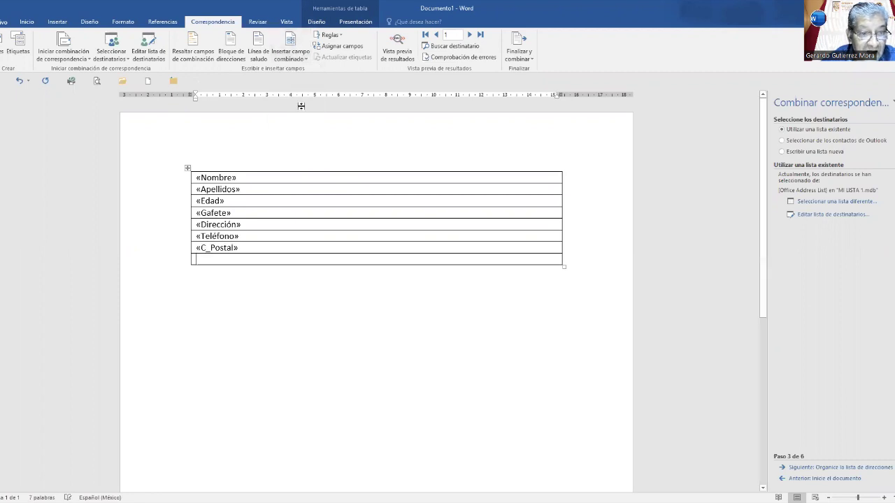
left_click(308, 60)
left_click(304, 150)
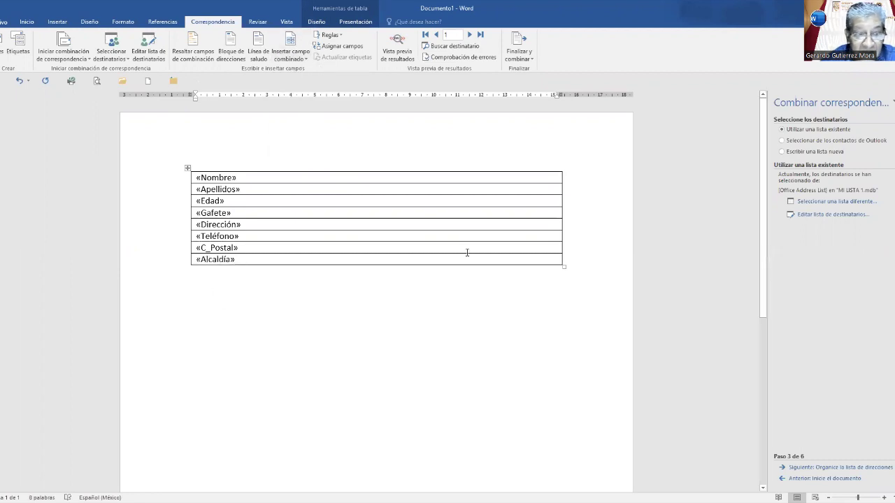
left_click(193, 50)
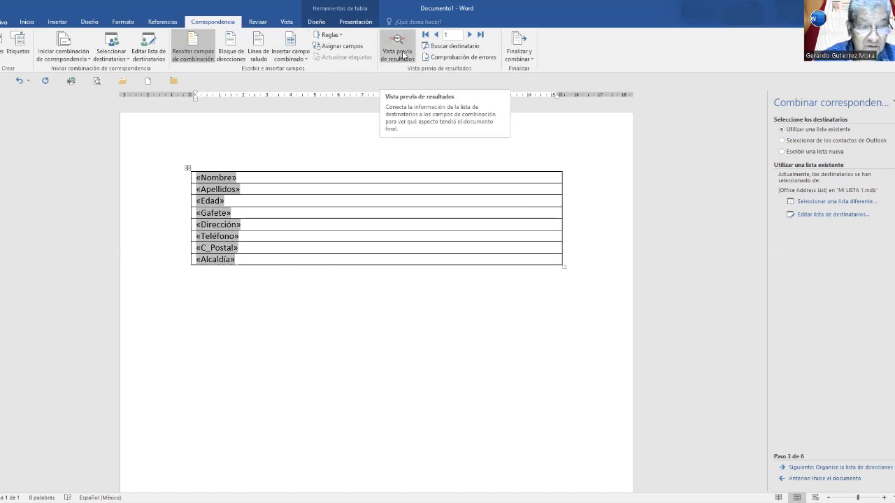
- Preview the first record's data in the table, switch back to field names, and open Finish & Merge
left_click(403, 55)
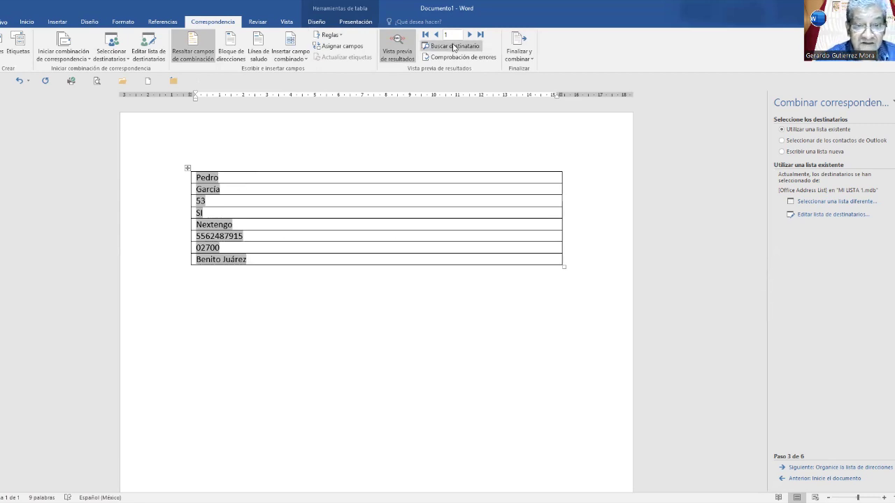
left_click(392, 55)
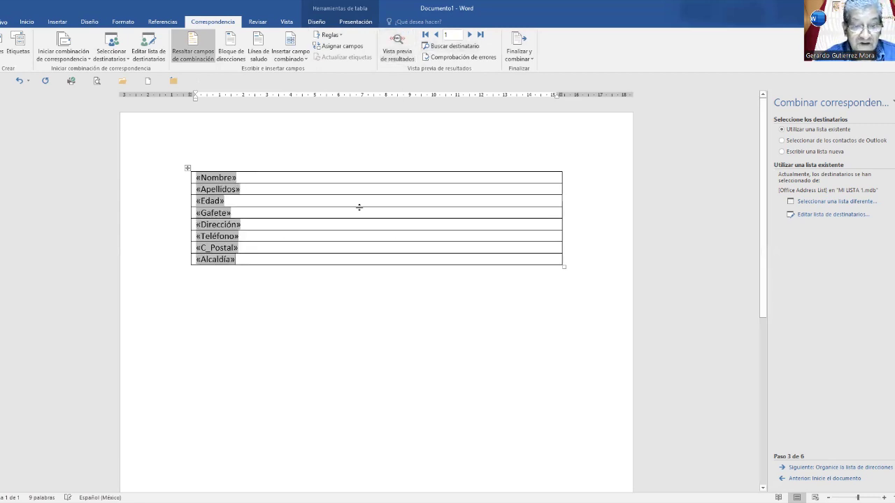
left_click(519, 49)
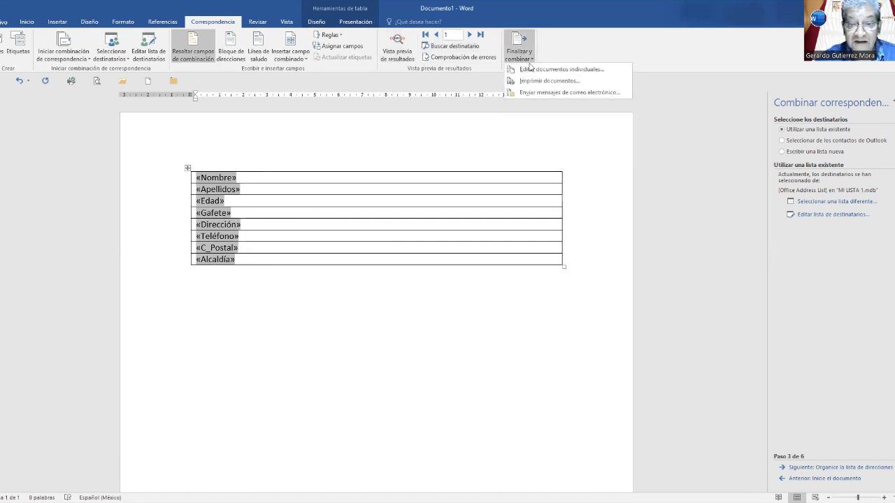
- Merge all records into individual documents, producing Directorio2 with one filled table per person
left_click(541, 70)
left_click(455, 274)
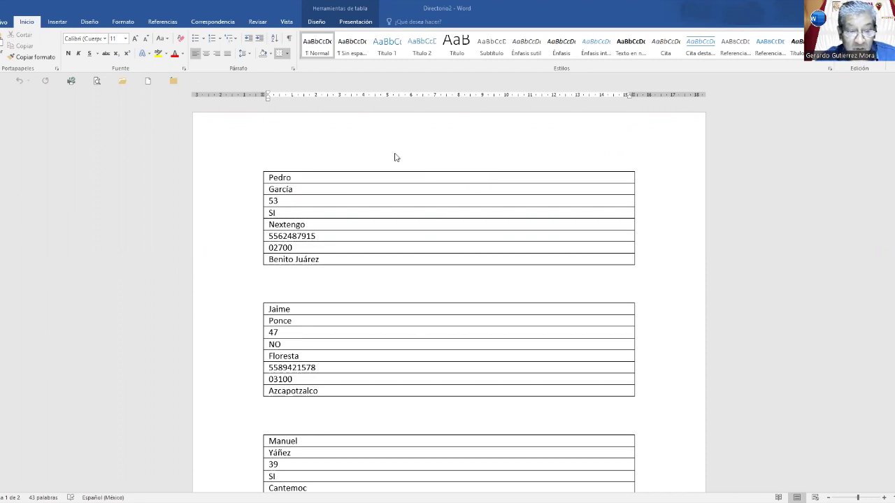
- Show the Mailings tab and locate the record split at the bottom of page 1
scroll(395, 156, "down", 3)
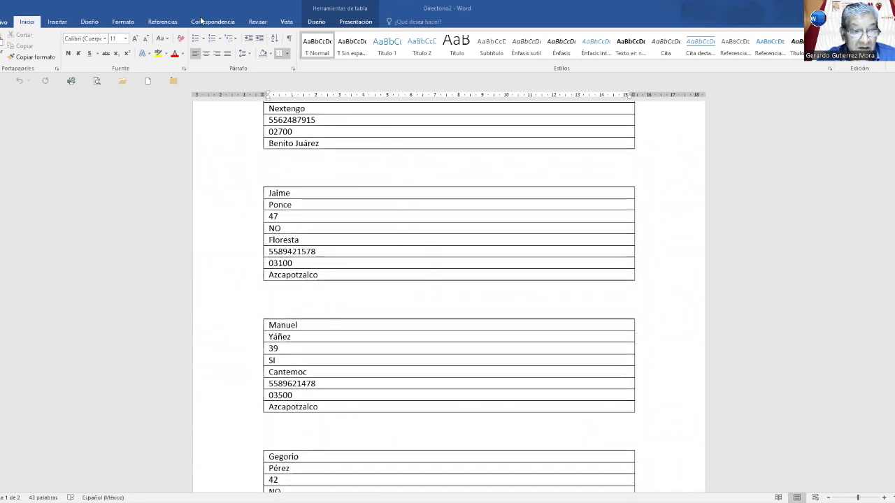
left_click(220, 21)
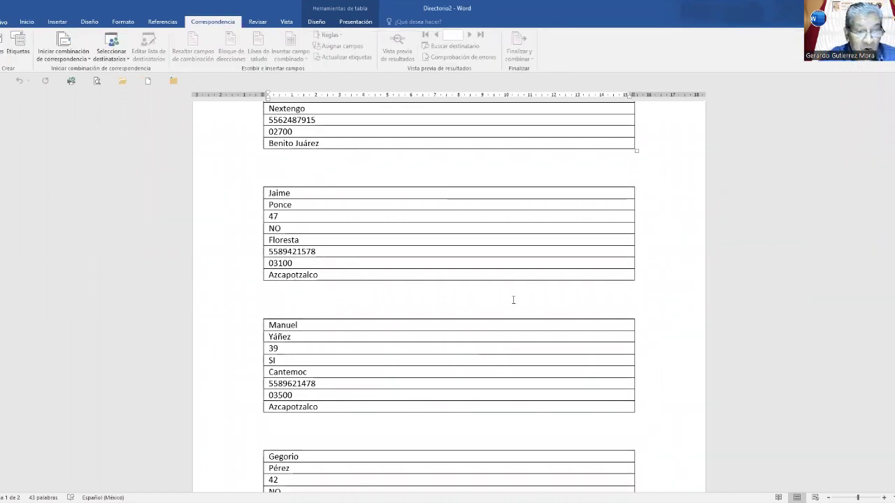
scroll(430, 160, "up", 1)
scroll(429, 158, "up", 2)
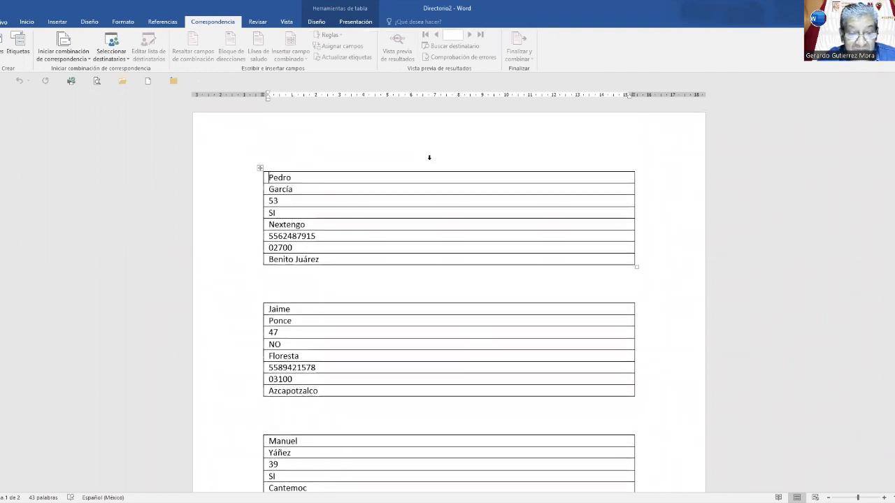
scroll(429, 158, "down", 2)
scroll(429, 158, "down", 2)
scroll(429, 158, "down", 3)
scroll(430, 159, "down", 2)
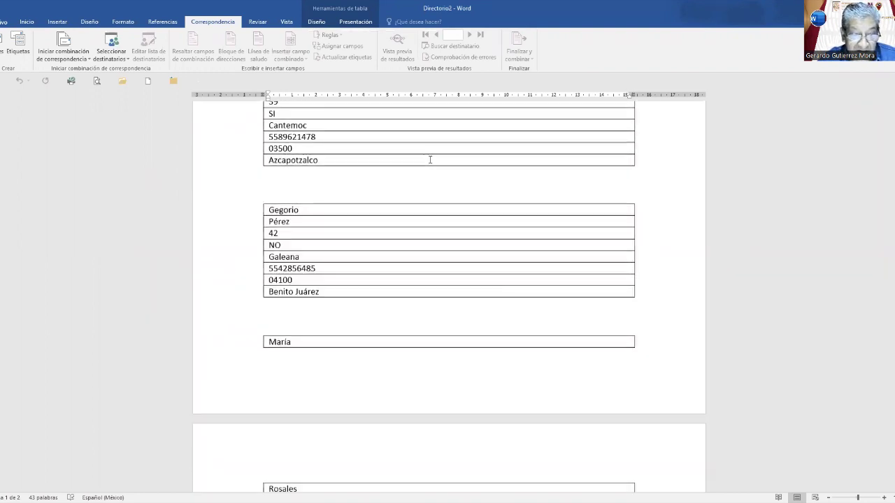
scroll(430, 159, "down", 1)
scroll(422, 232, "down", 1)
scroll(422, 232, "down", 2)
scroll(423, 232, "down", 2)
scroll(422, 232, "down", 1)
scroll(422, 232, "down", 4)
scroll(422, 232, "up", 3)
scroll(422, 232, "up", 5)
- Insert a break before the fifth record so its table moves whole onto page 2
left_click(299, 193)
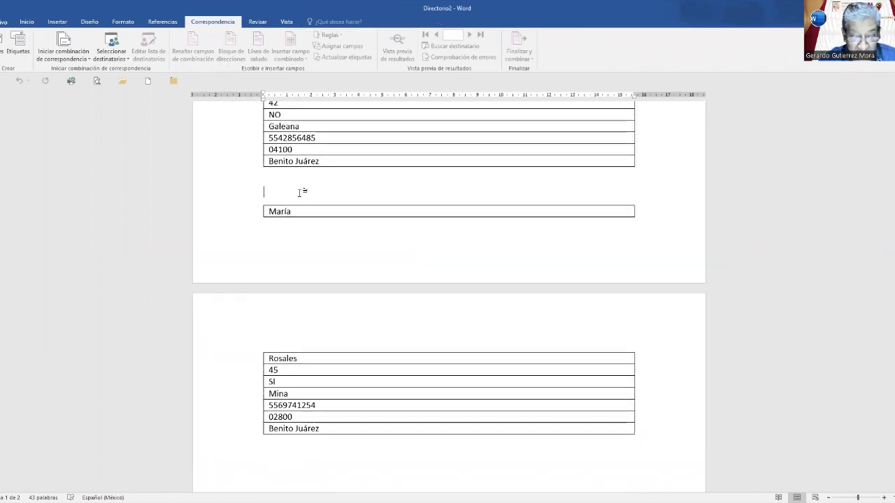
key("Return")
scroll(421, 187, "down", 1)
scroll(421, 187, "down", 4)
scroll(421, 188, "down", 1)
scroll(421, 187, "up", 4)
scroll(422, 189, "up", 4)
scroll(421, 189, "up", 5)
scroll(422, 189, "up", 5)
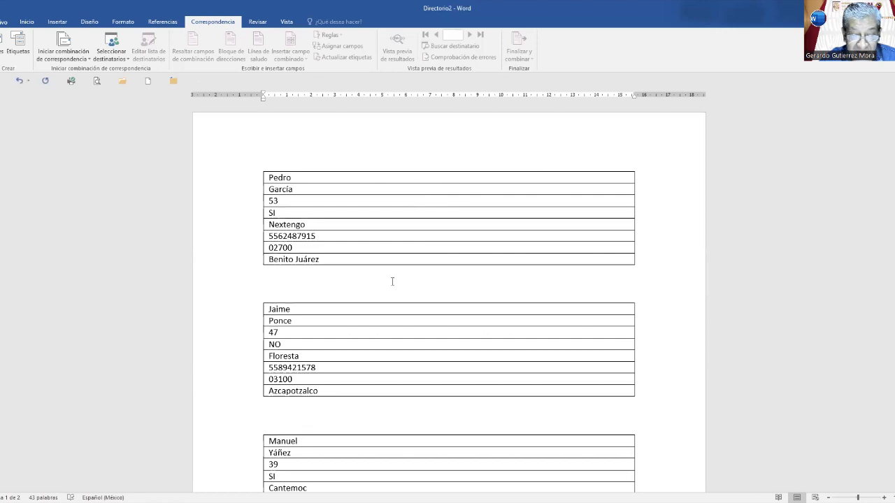
scroll(392, 281, "down", 2)
scroll(392, 281, "down", 3)
scroll(392, 281, "down", 2)
scroll(391, 282, "down", 2)
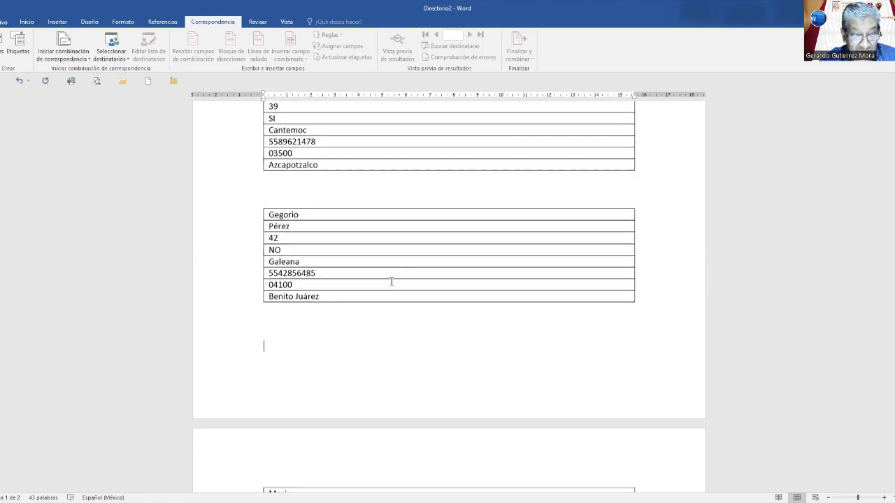
scroll(391, 282, "down", 3)
scroll(447, 266, "up", 4)
scroll(449, 268, "up", 1)
scroll(450, 268, "up", 3)
scroll(406, 200, "up", 3)
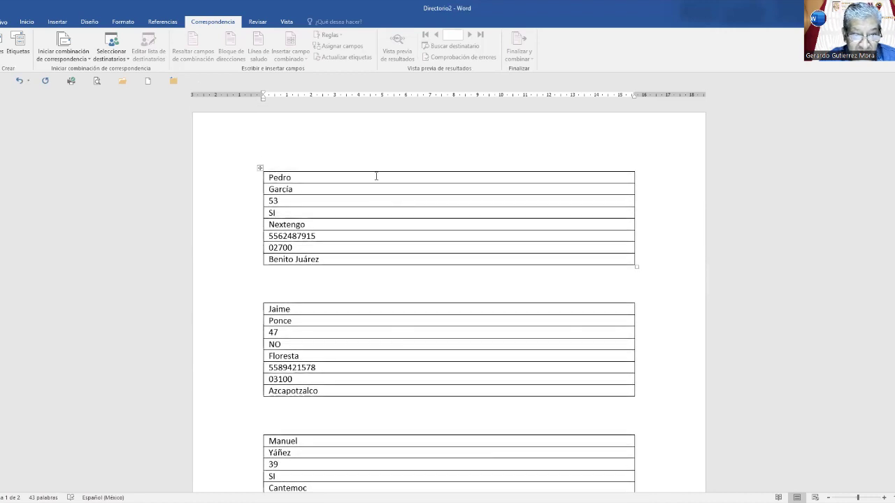
left_click(259, 167)
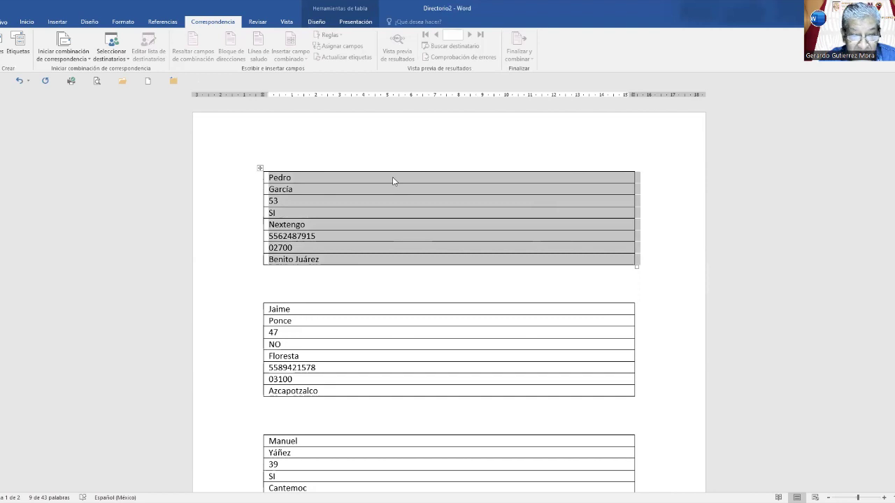
left_click(261, 177)
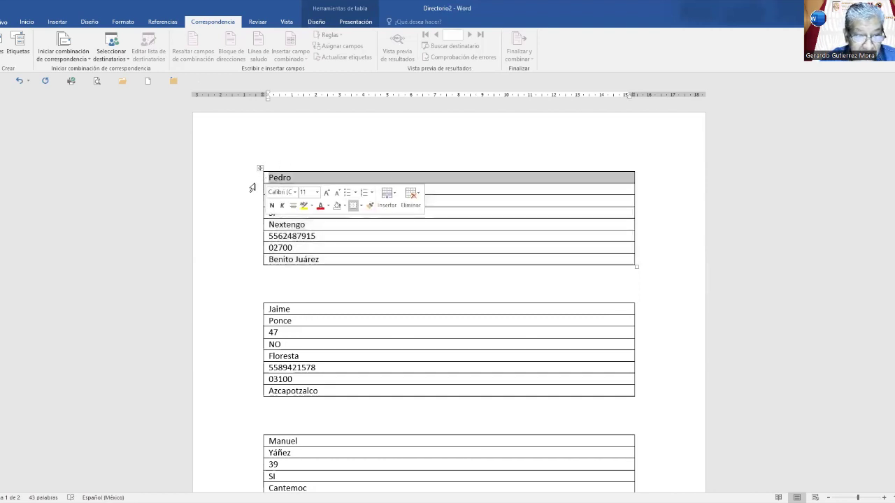
key("ctrl+a")
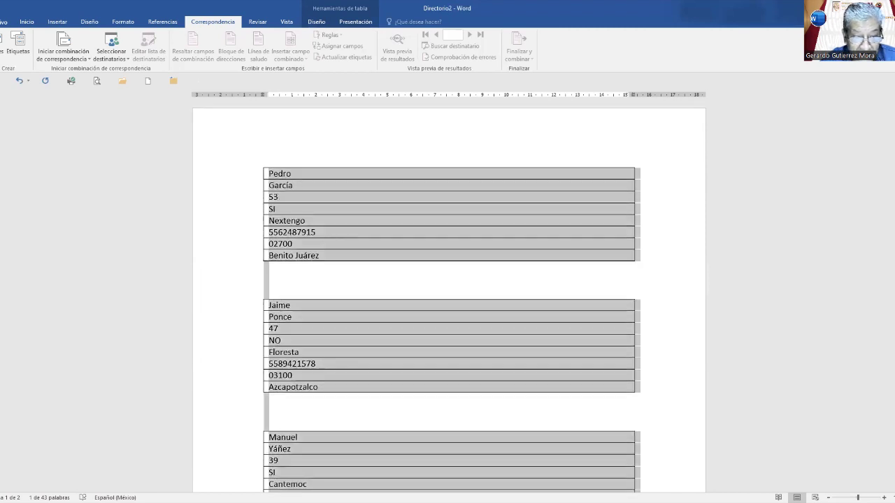
scroll(413, 280, "down", 5)
scroll(413, 280, "down", 10)
scroll(394, 210, "down", 5)
scroll(412, 174, "down", 5)
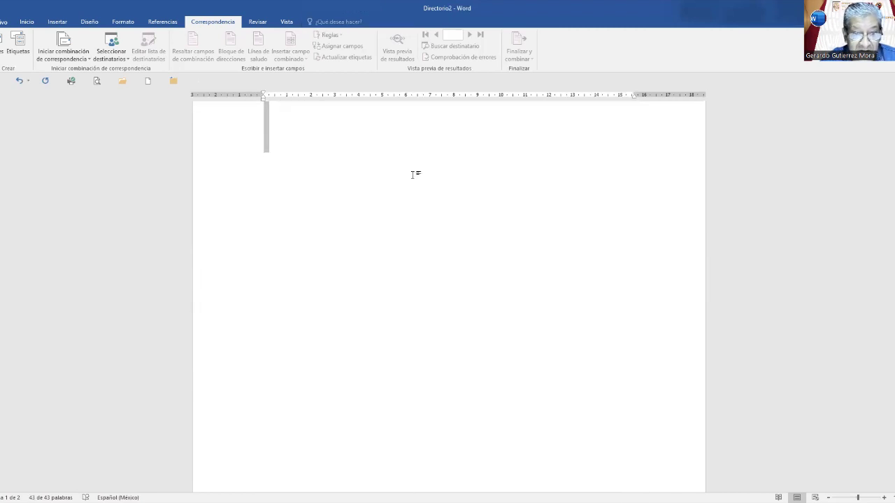
scroll(412, 174, "up", 5)
right_click(407, 220)
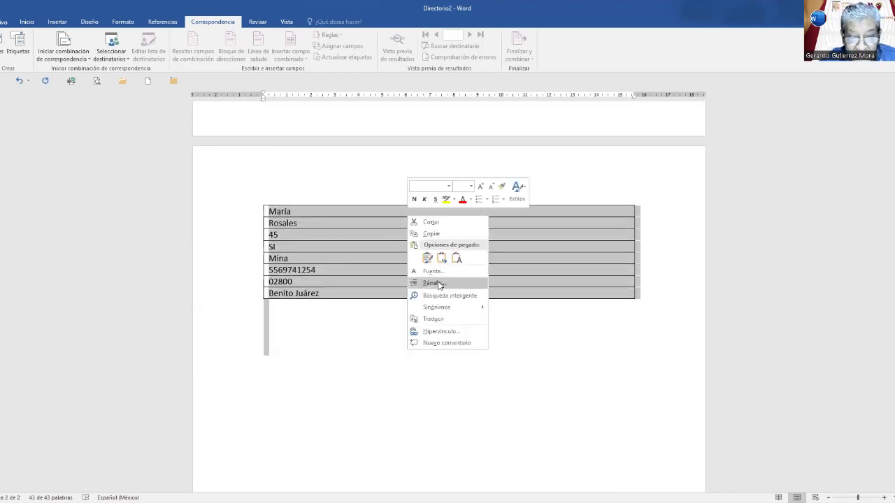
scroll(460, 235, "up", 5)
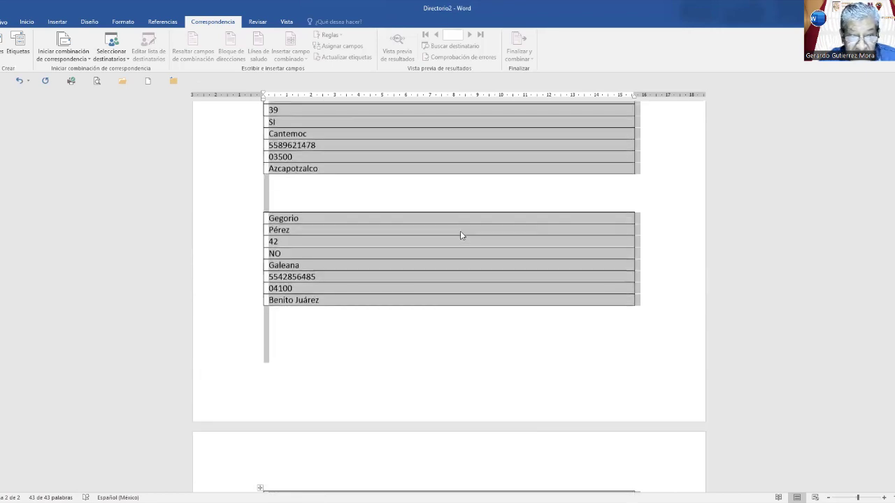
scroll(459, 236, "up", 5)
scroll(460, 236, "up", 3)
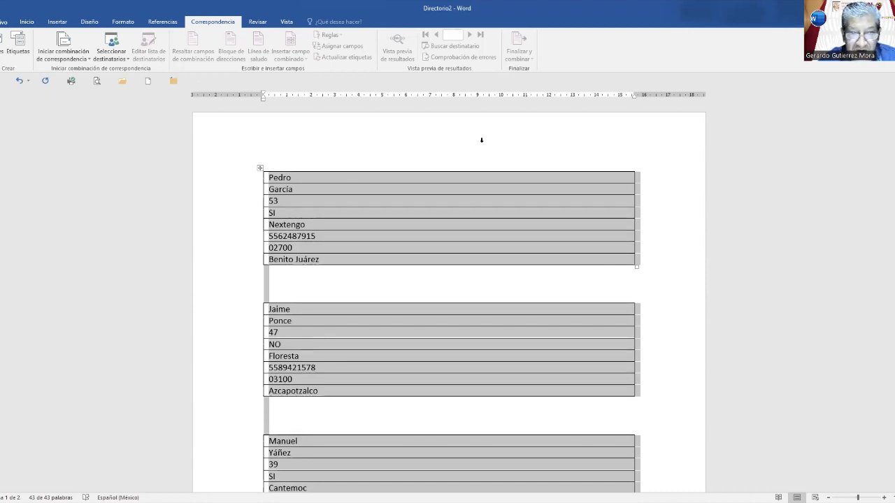
left_click(481, 170)
left_click(375, 186)
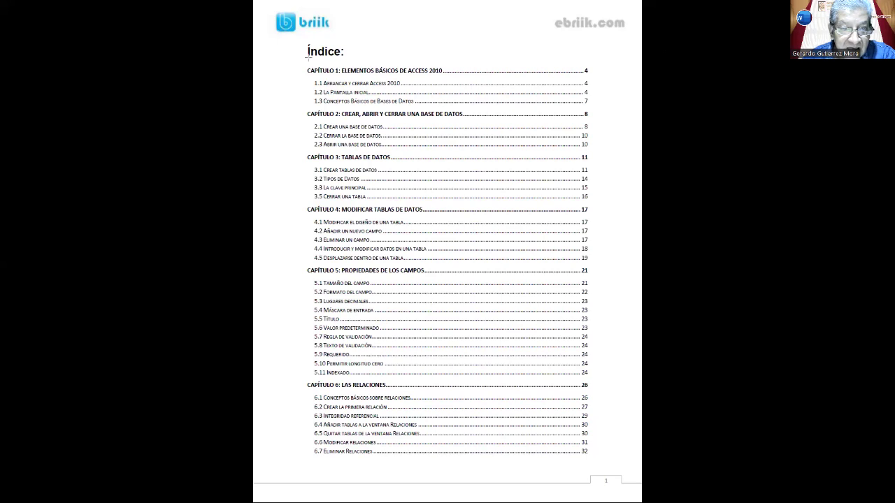
- Draw red boxes around Índice, CAPÍTULO 1 with page 4, and entries 1.1–1.3 with their page numbers
left_click_drag(300, 41, 345, 60)
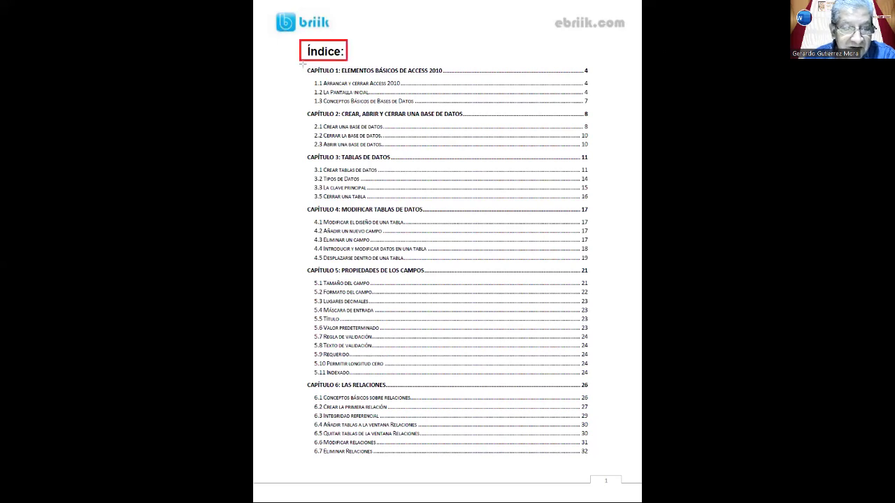
left_click_drag(302, 64, 445, 75)
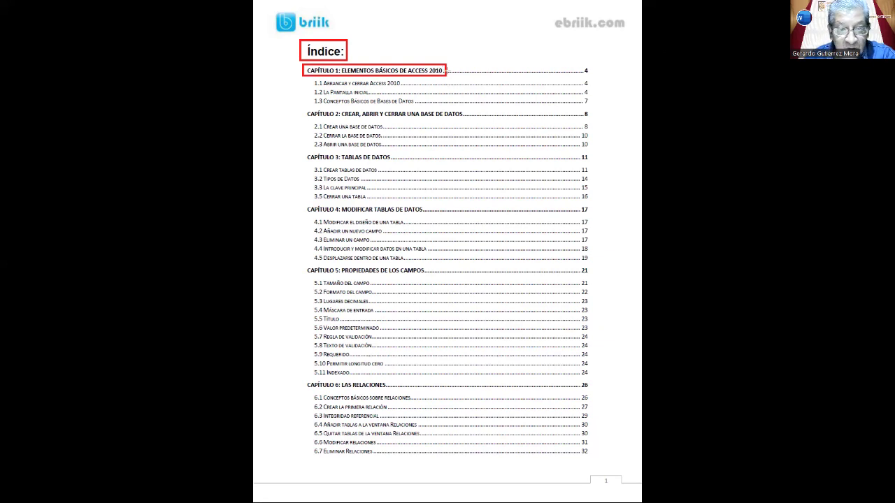
left_click_drag(579, 64, 591, 75)
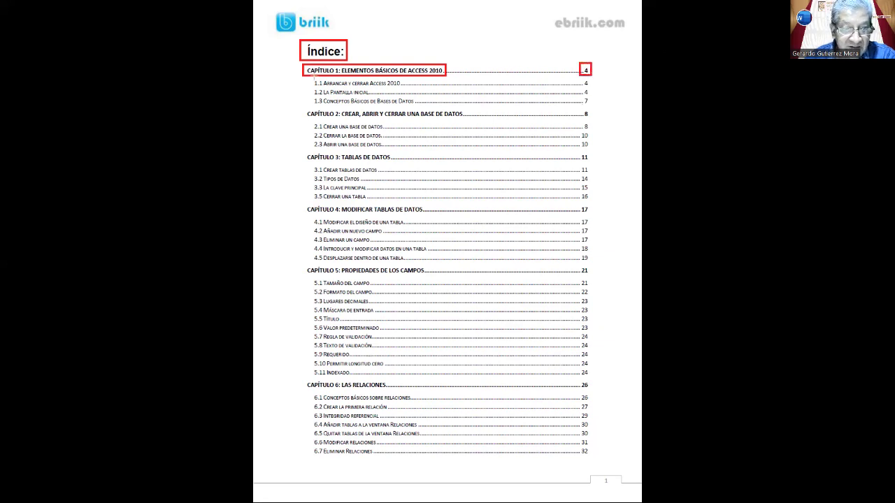
left_click_drag(311, 78, 417, 106)
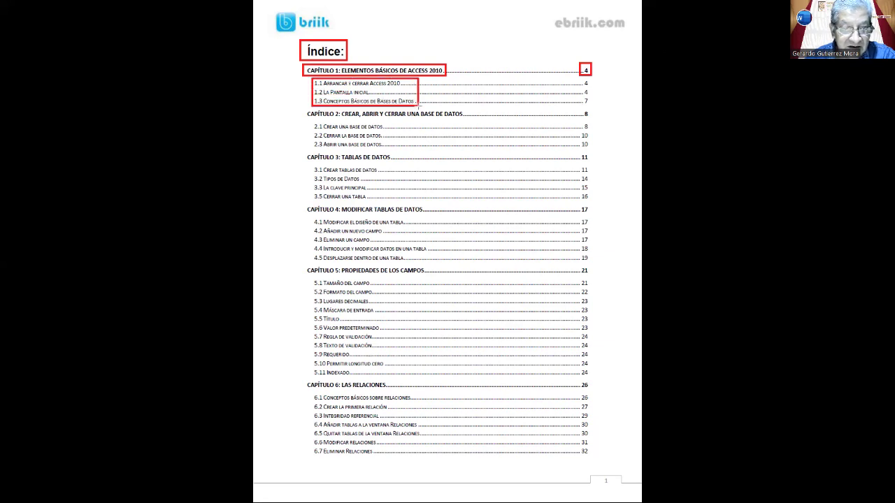
mouse_move(577, 78)
left_mouse_down()
mouse_move(580, 106)
mouse_move(590, 105)
left_mouse_up()
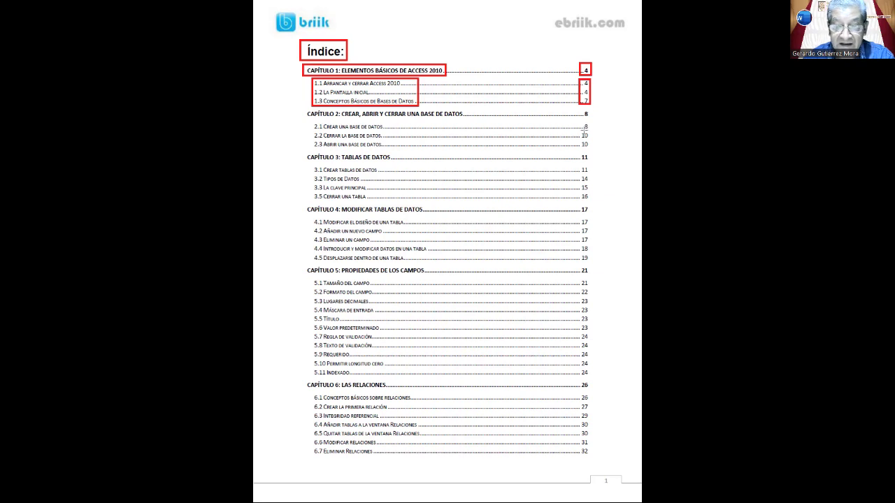
- Outline the page-number column, the CAPÍTULO 4 heading and its page 17 in red
left_click_drag(575, 54, 595, 460)
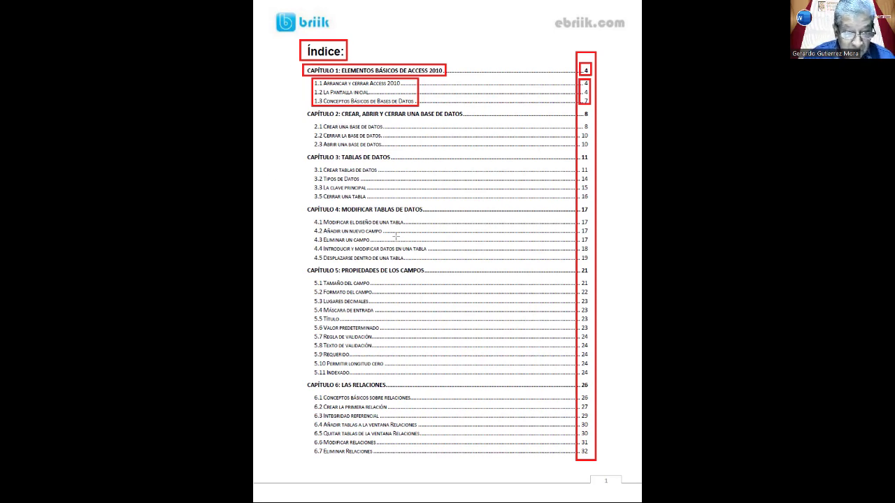
left_click_drag(305, 205, 427, 215)
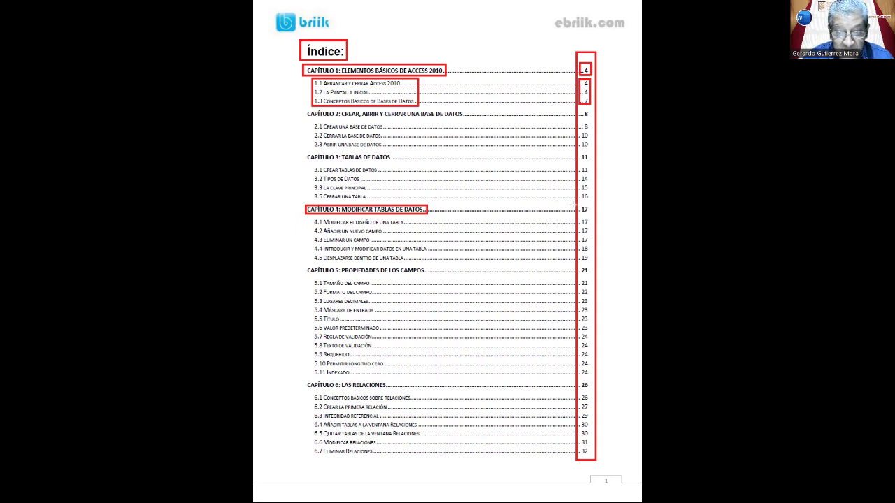
left_click_drag(573, 203, 598, 217)
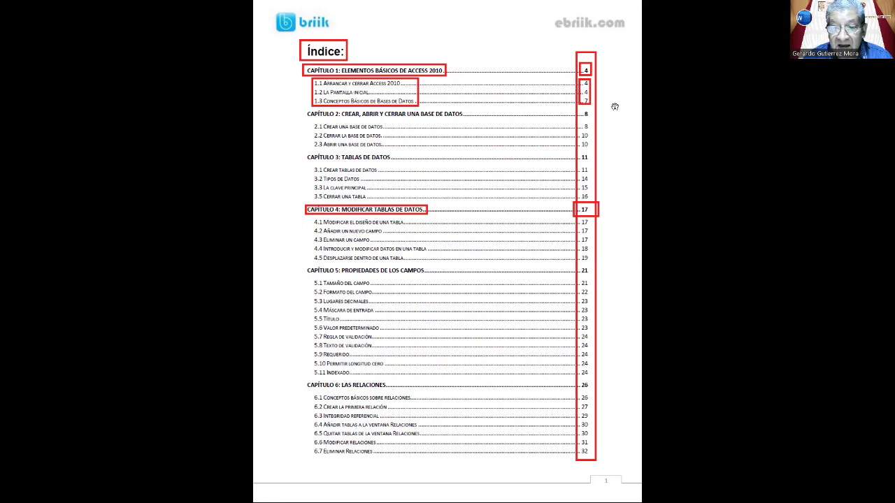
scroll(606, 192, "down", 1)
scroll(605, 192, "down", 1)
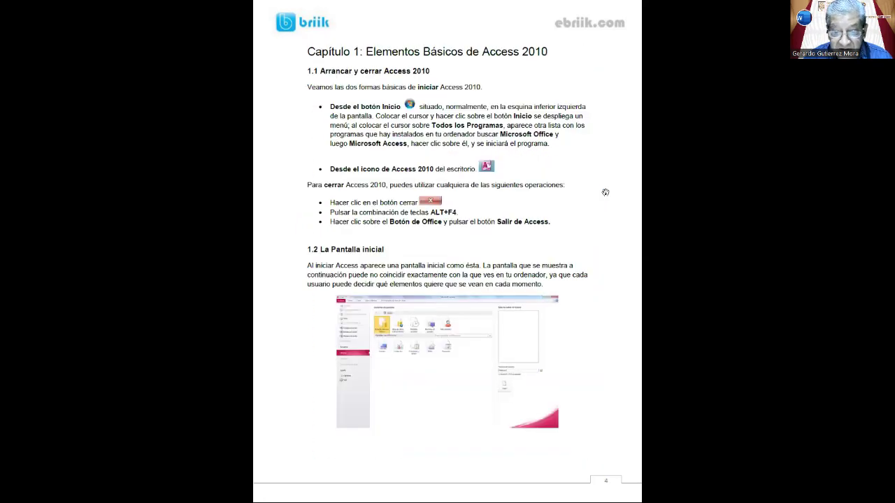
scroll(605, 192, "up", 1)
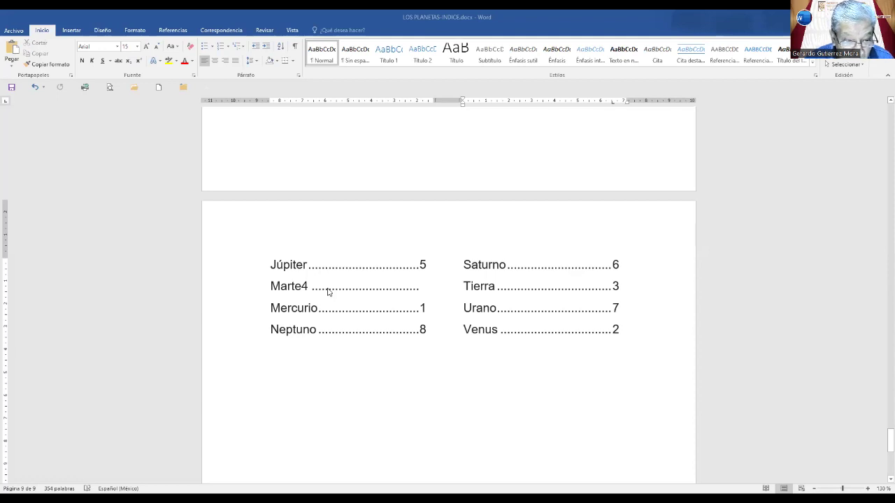
- Retype Marte's page number 4 after its dot leader, then box the whole planet index in red
left_click(301, 286)
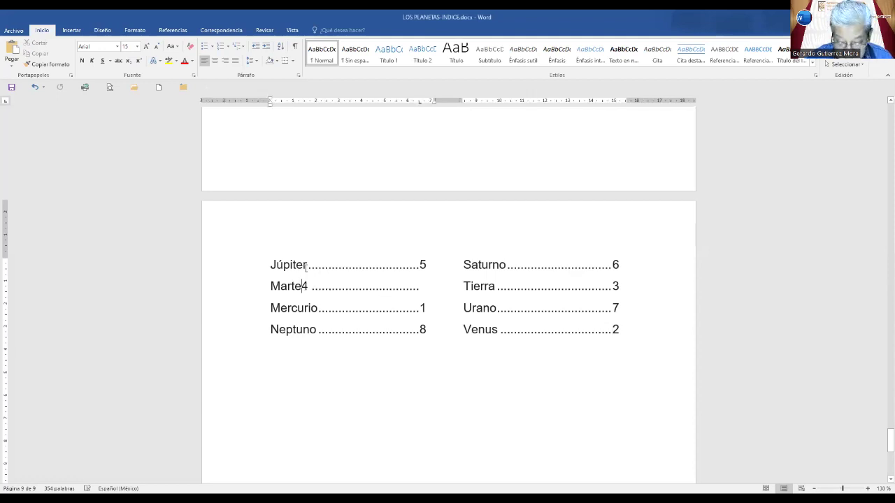
key("Delete")
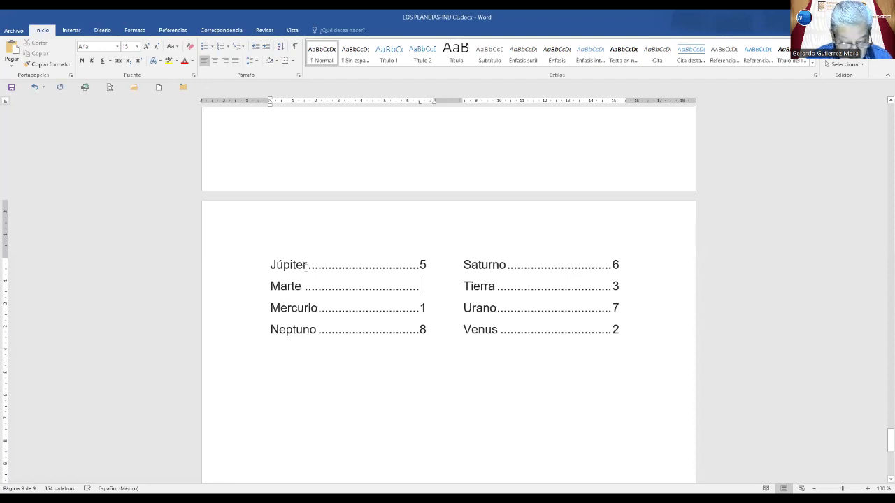
type("4")
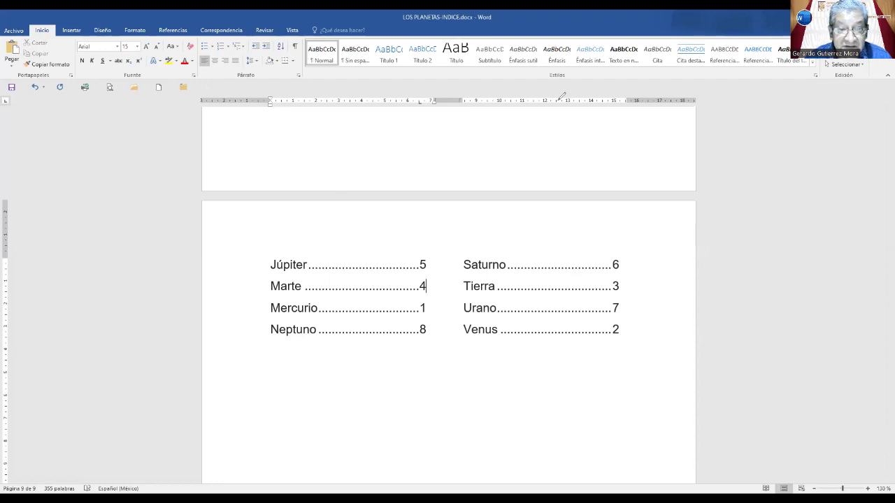
mouse_move(262, 243)
left_mouse_down()
mouse_move(650, 342)
mouse_move(635, 349)
left_mouse_up()
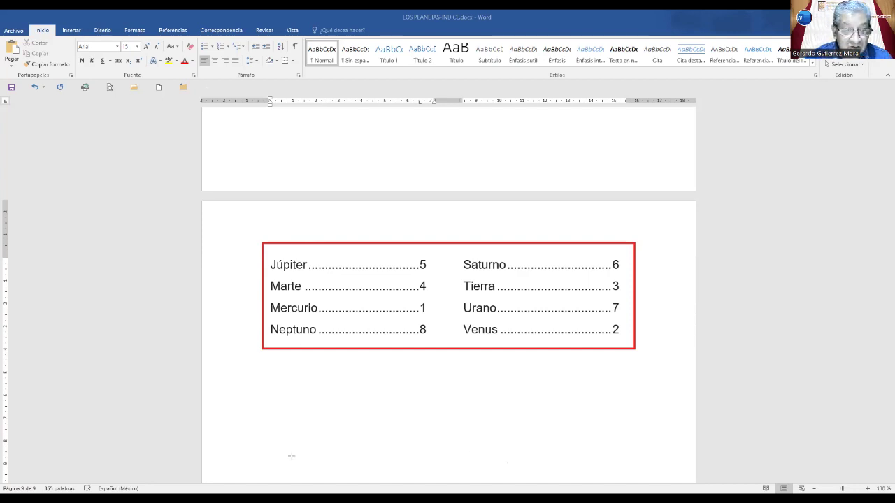
left_click_drag(260, 232, 320, 350)
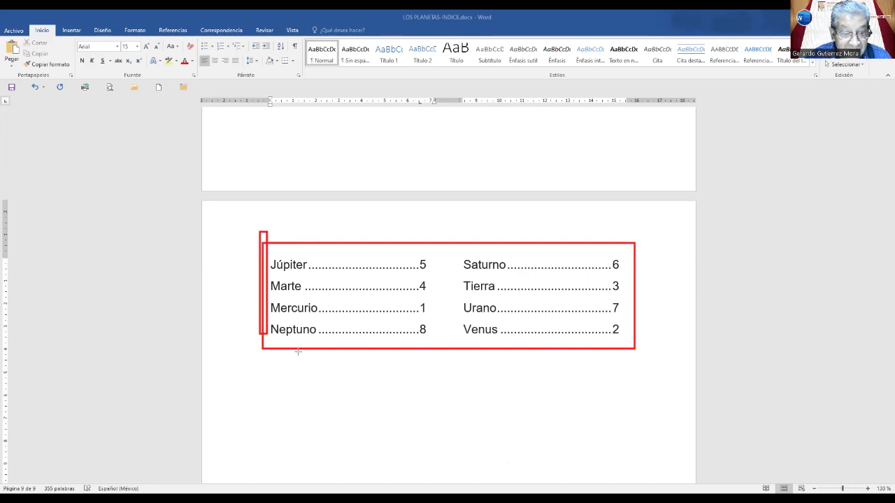
left_click_drag(414, 234, 433, 369)
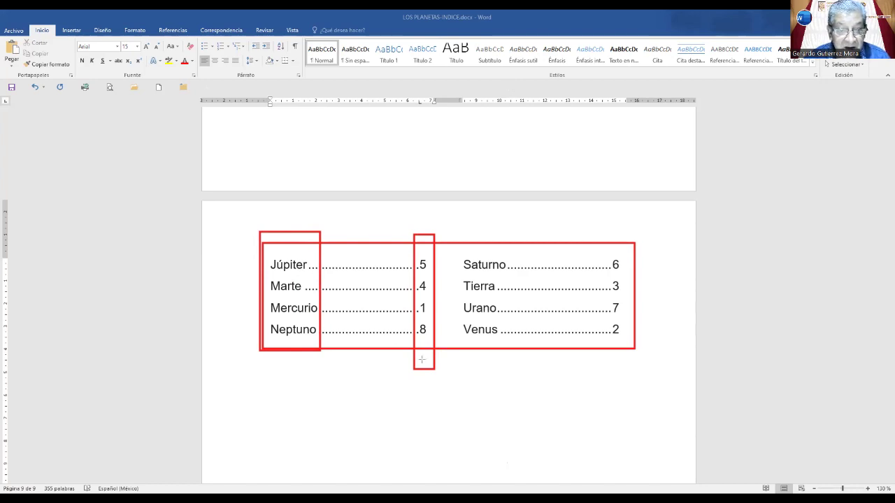
left_click_drag(387, 414, 267, 285)
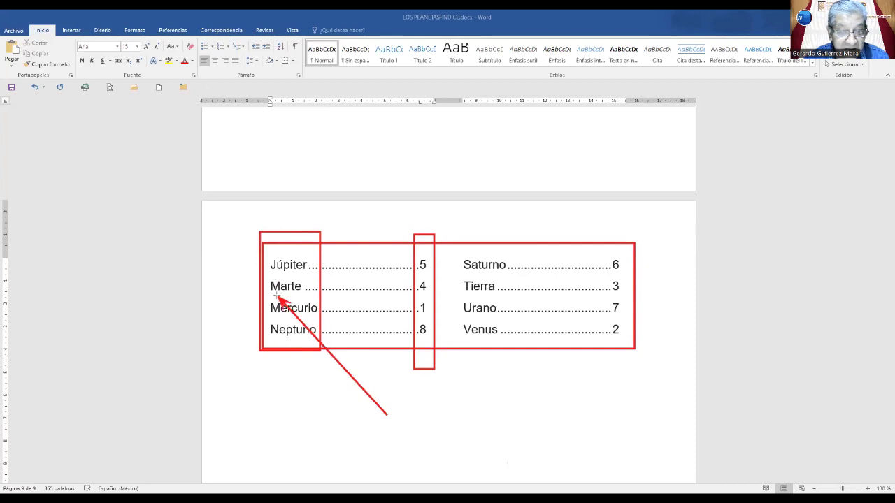
left_click_drag(577, 182, 481, 292)
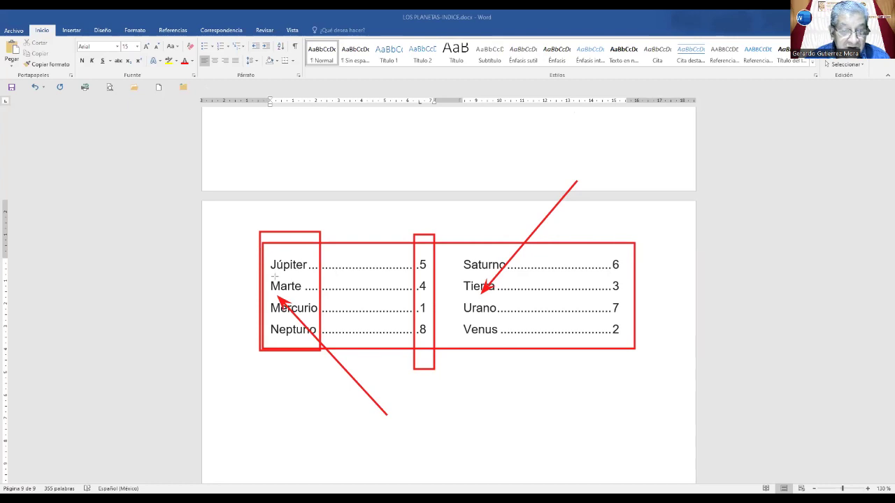
left_click_drag(270, 272, 308, 272)
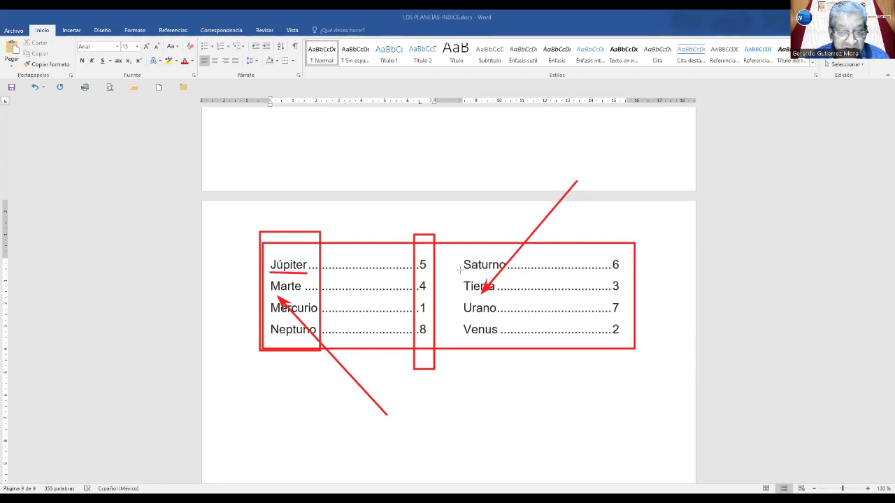
left_click_drag(460, 267, 480, 269)
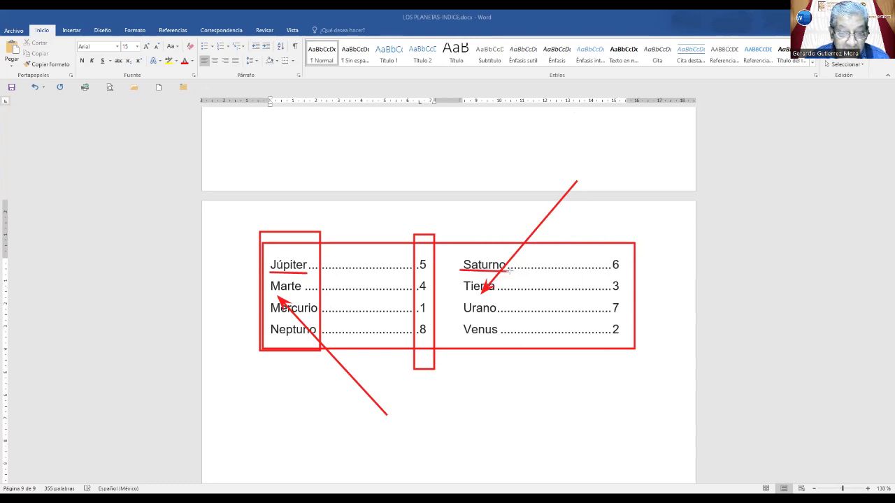
left_click_drag(506, 272, 509, 274)
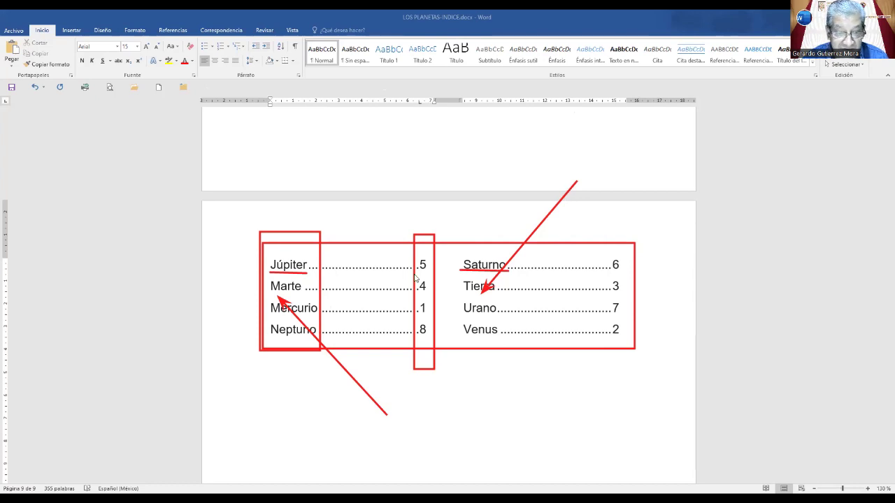
key("Escape")
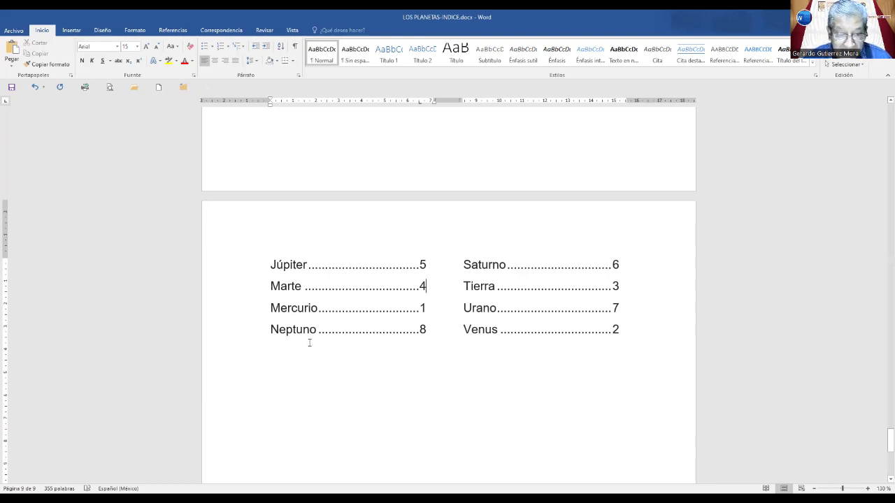
- Jump from the Venus entry to the top of the document at the LOS PLANETAS title
left_click(627, 325)
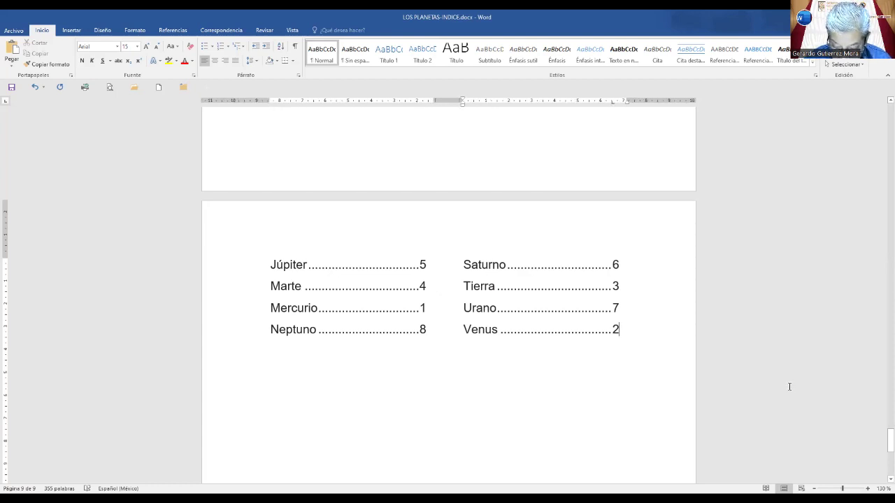
key("ctrl+Home")
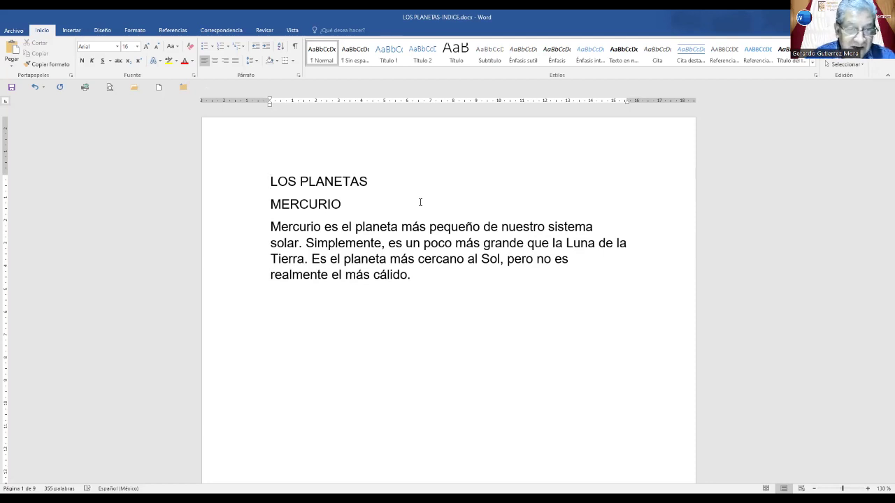
left_click(385, 200)
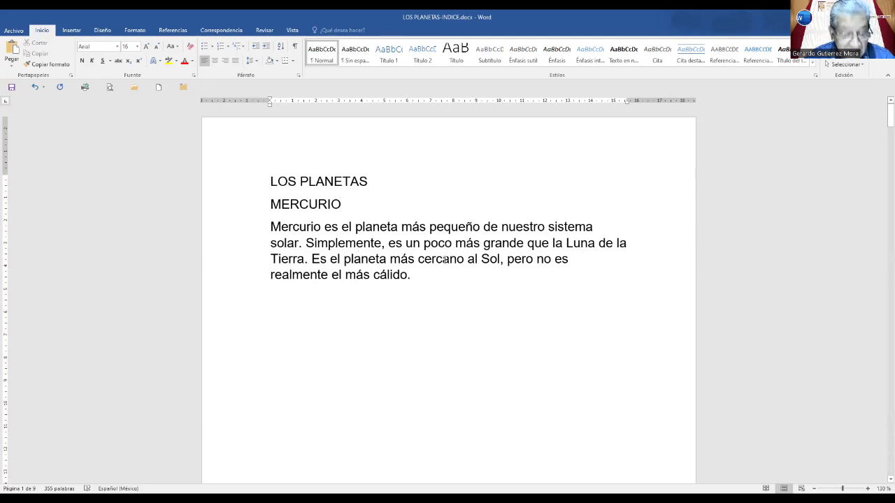
scroll(444, 260, "down", 2)
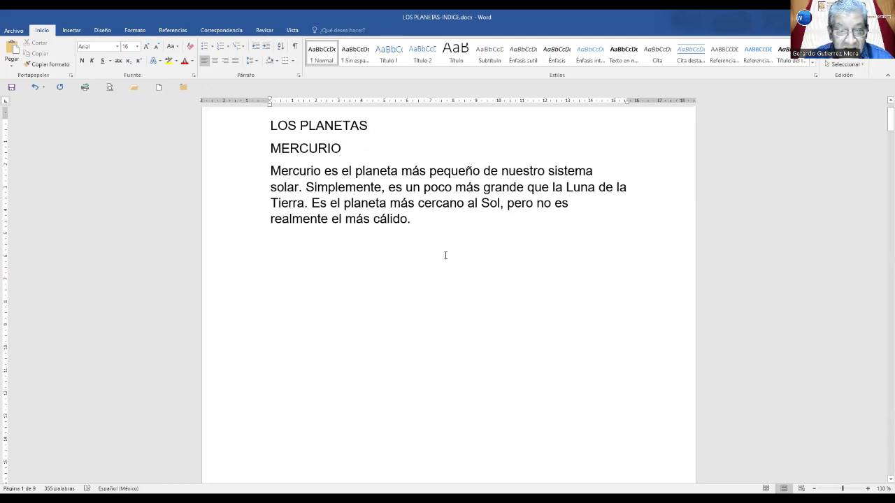
scroll(445, 255, "down", 10)
scroll(445, 254, "down", 2)
scroll(446, 254, "down", 3)
scroll(445, 253, "down", 4)
scroll(445, 253, "down", 4)
scroll(445, 253, "up", 5)
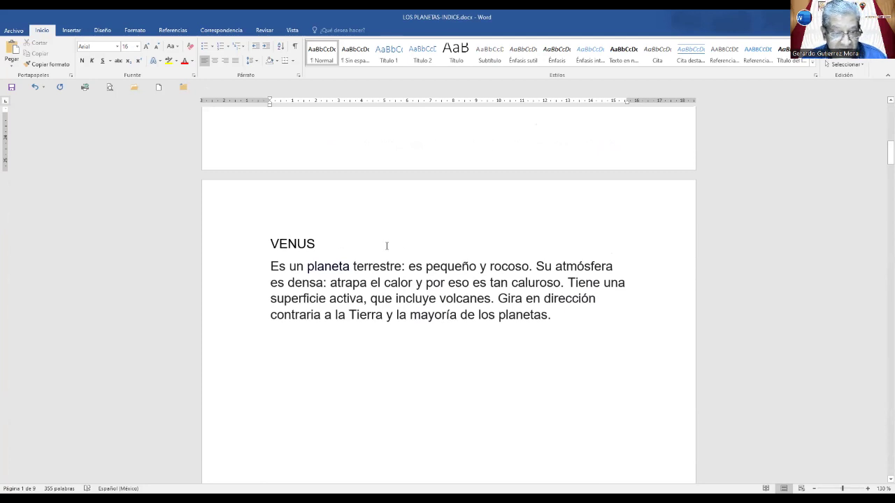
scroll(386, 246, "down", 5)
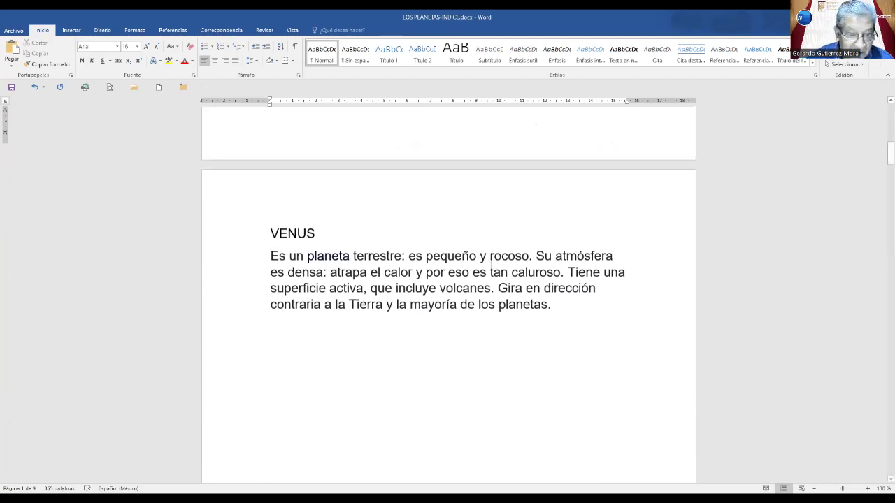
scroll(479, 303, "down", 3)
scroll(479, 304, "down", 3)
scroll(479, 304, "down", 2)
scroll(480, 304, "down", 2)
scroll(479, 304, "down", 3)
scroll(480, 304, "down", 3)
scroll(479, 304, "down", 2)
left_click(485, 297)
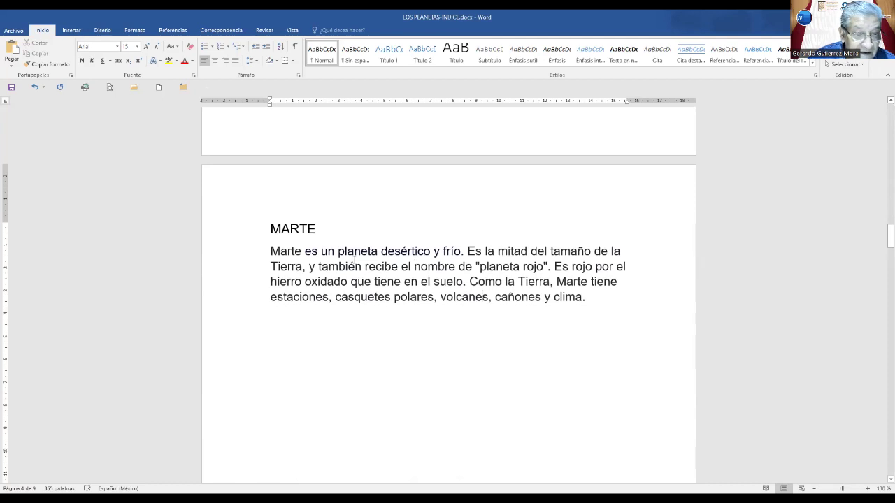
scroll(566, 328, "down", 3)
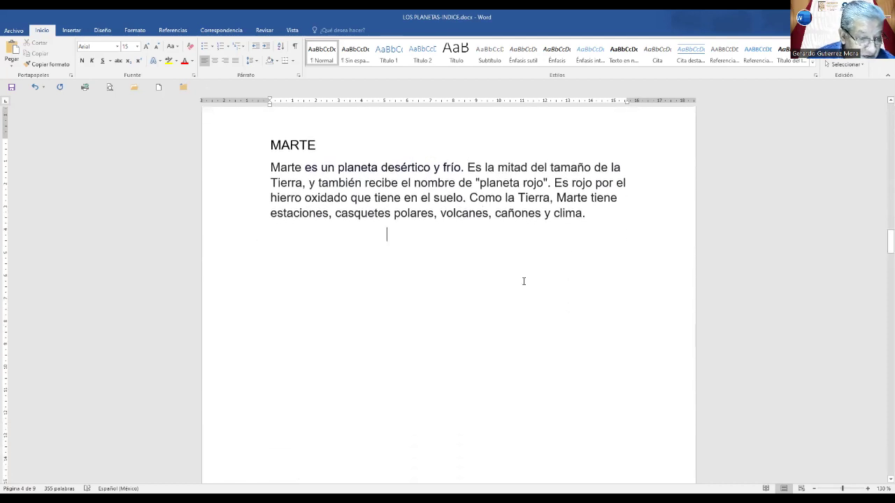
scroll(522, 280, "down", 10)
scroll(536, 301, "down", 10)
scroll(535, 311, "down", 7)
scroll(537, 311, "down", 10)
scroll(538, 314, "down", 7)
scroll(537, 313, "down", 7)
scroll(537, 314, "down", 5)
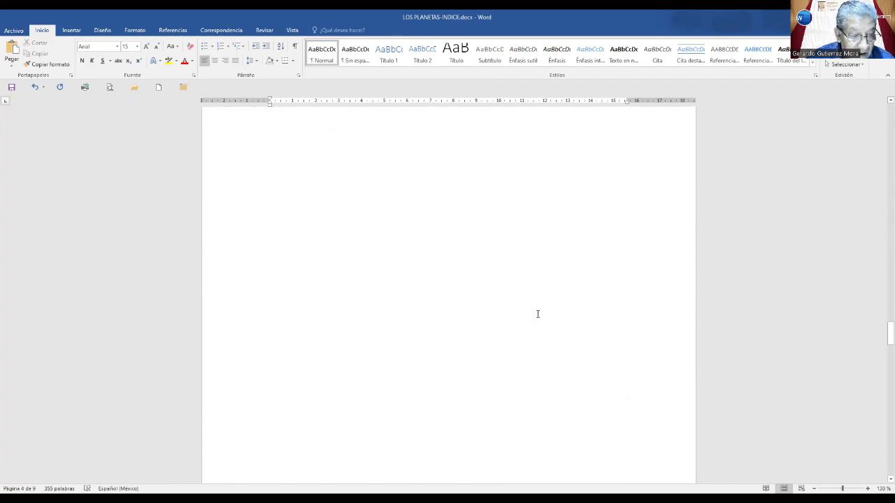
scroll(538, 313, "down", 6)
scroll(537, 314, "down", 2)
scroll(538, 314, "down", 1)
scroll(537, 314, "down", 1)
scroll(535, 314, "down", 5)
scroll(536, 314, "down", 15)
scroll(535, 314, "down", 10)
scroll(531, 276, "down", 1)
scroll(531, 275, "up", 1)
scroll(531, 276, "down", 12)
scroll(531, 280, "down", 4)
scroll(531, 281, "down", 4)
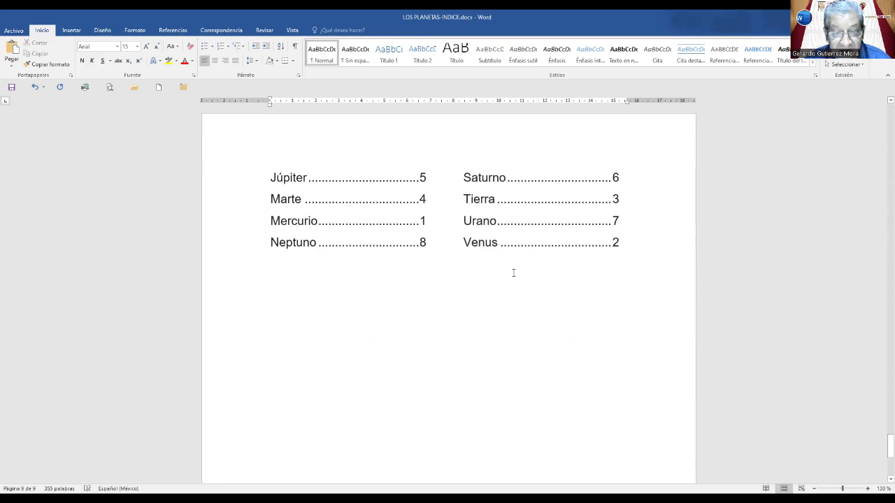
scroll(499, 343, "up", 2)
scroll(499, 345, "up", 1)
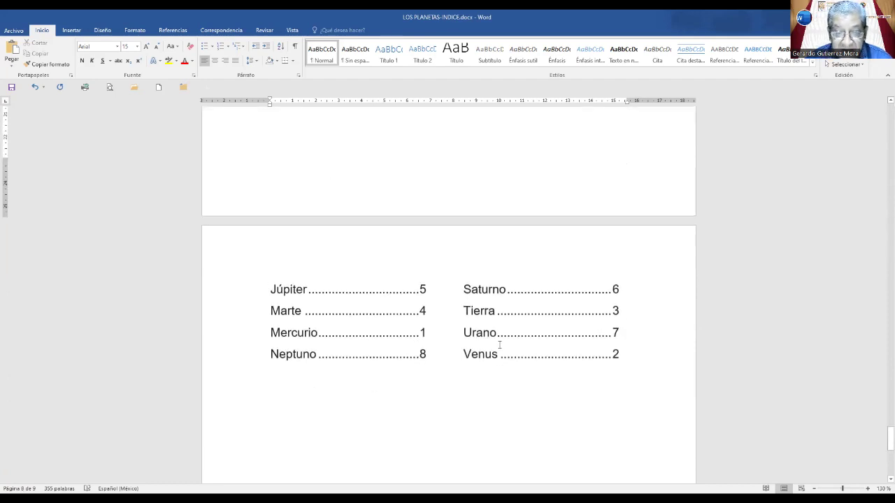
scroll(499, 336, "up", 1)
scroll(499, 335, "up", 5)
scroll(498, 335, "up", 10)
scroll(499, 335, "up", 2)
scroll(496, 334, "down", 1)
scroll(496, 334, "up", 2)
scroll(496, 334, "up", 3)
scroll(496, 333, "up", 15)
scroll(496, 334, "up", 8)
scroll(496, 333, "up", 15)
scroll(496, 333, "up", 8)
scroll(496, 333, "up", 15)
scroll(496, 333, "up", 7)
scroll(496, 333, "up", 10)
scroll(496, 333, "up", 8)
scroll(496, 334, "up", 10)
scroll(496, 333, "up", 10)
scroll(497, 333, "up", 8)
scroll(496, 333, "up", 7)
scroll(496, 333, "up", 7)
scroll(496, 333, "up", 7)
scroll(496, 334, "up", 1)
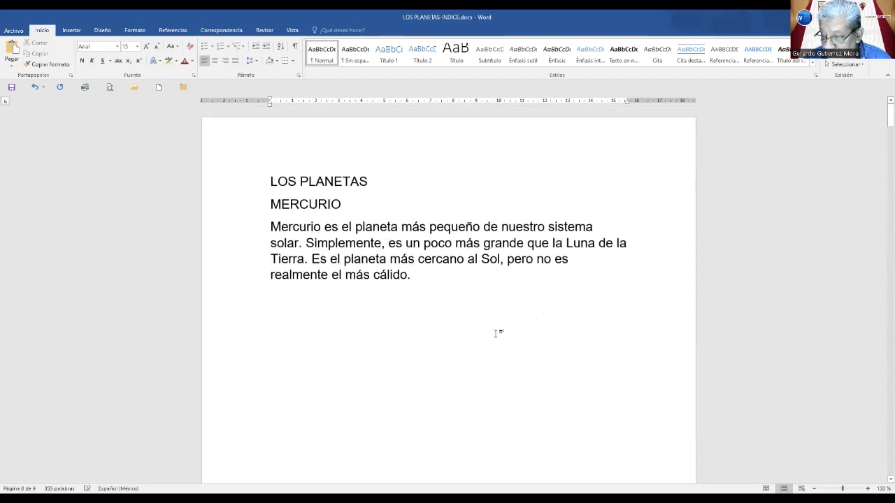
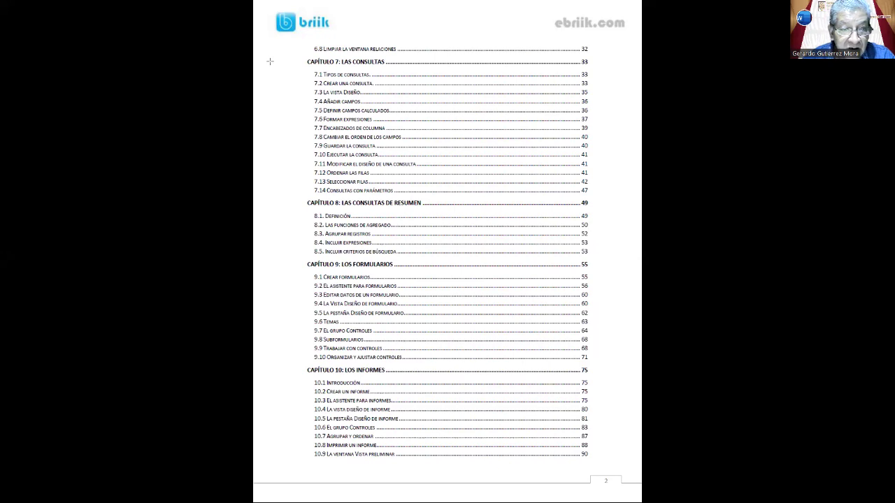
- Draw red boxes around Capítulo 7 with its subtopics and the Capítulo 8 and 9 headings
mouse_move(388, 67)
left_mouse_down()
mouse_move(302, 54)
mouse_move(375, 104)
left_mouse_up()
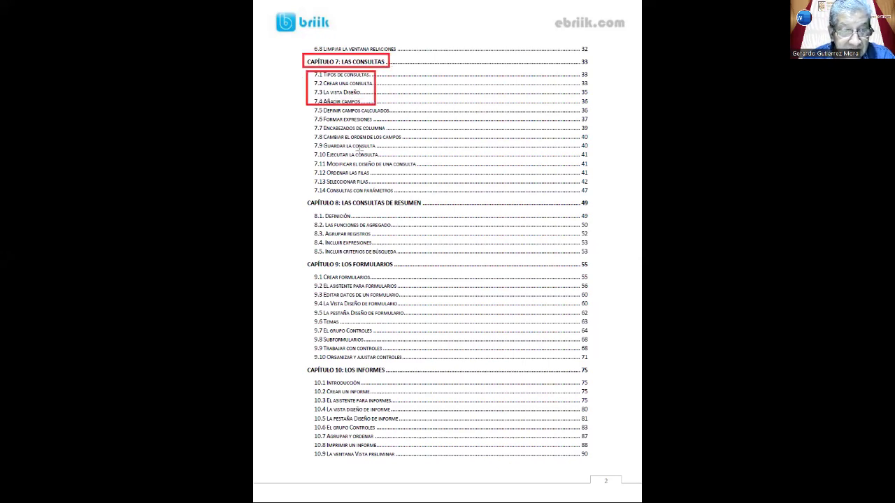
left_click_drag(302, 199, 439, 207)
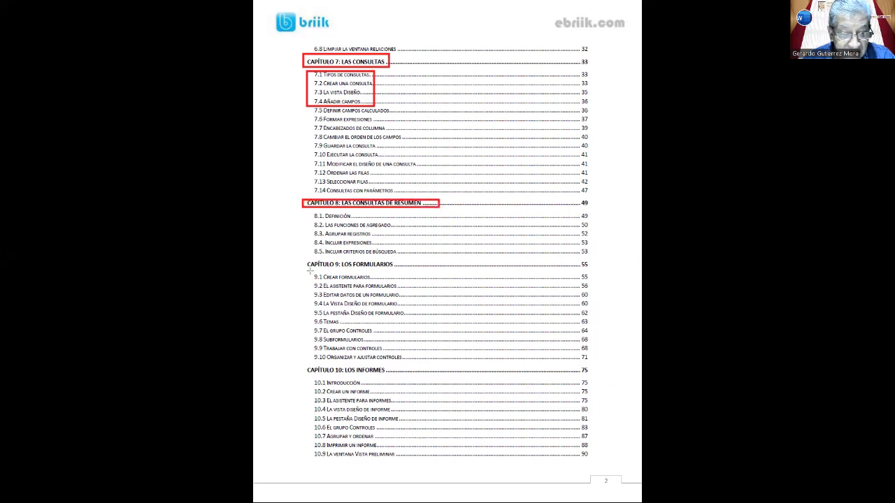
left_click_drag(302, 259, 404, 271)
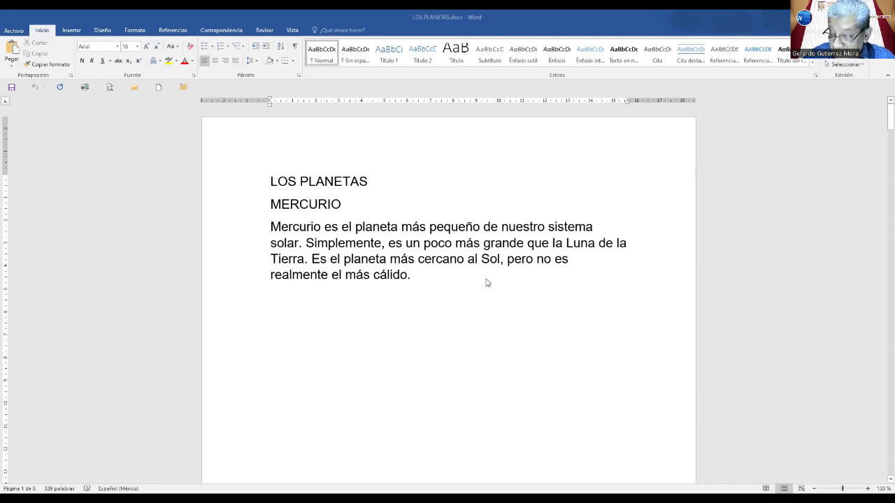
- Return to the top of the document at the LOS PLANETAS title with Ctrl+Home
scroll(487, 283, "down", 2)
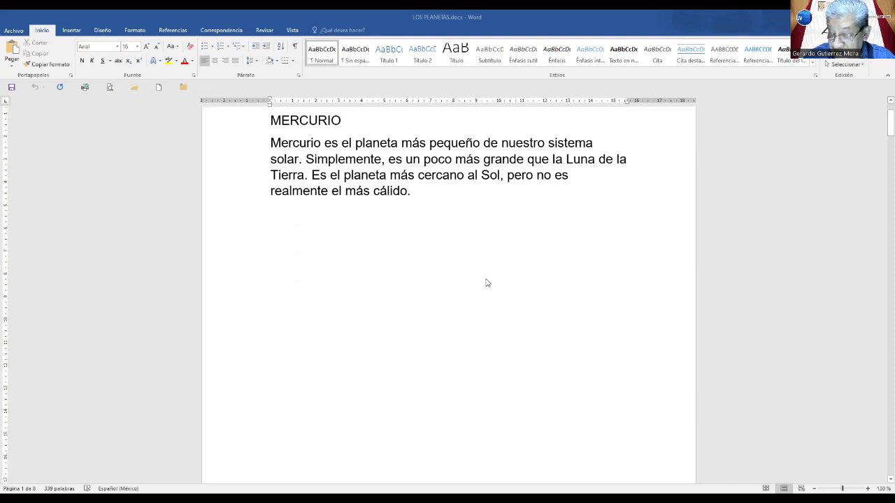
scroll(488, 282, "down", 1)
scroll(487, 282, "down", 1)
scroll(487, 282, "down", 4)
scroll(488, 282, "down", 3)
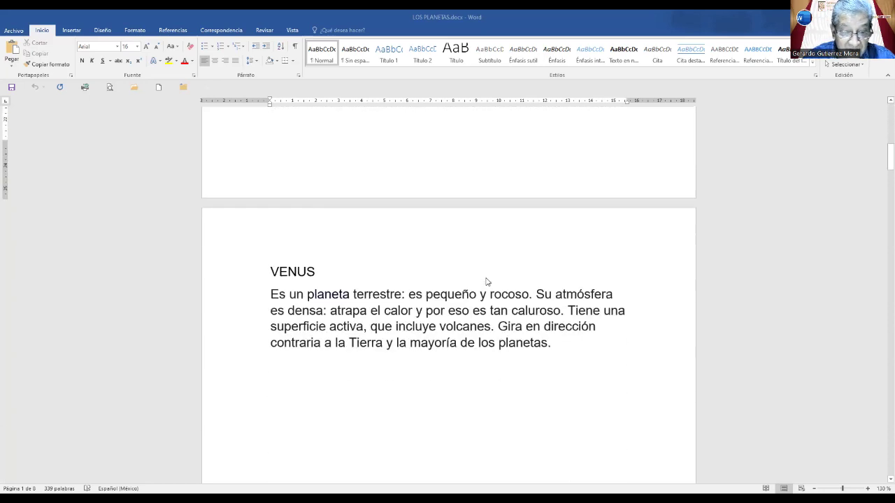
scroll(487, 283, "down", 2)
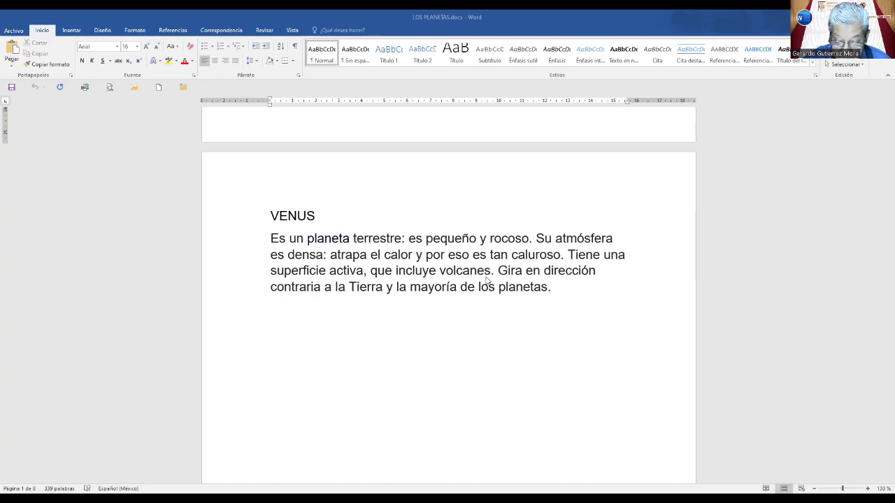
left_click(571, 287)
key("ctrl+Home")
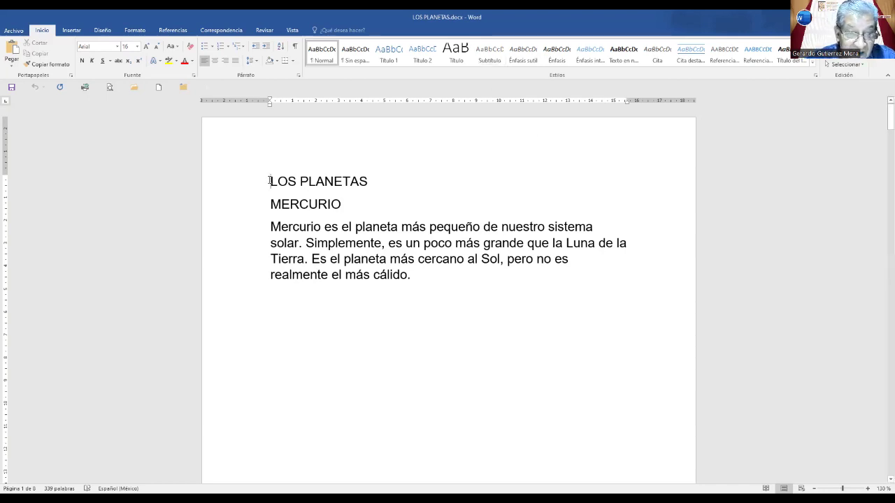
left_click_drag(271, 181, 363, 198)
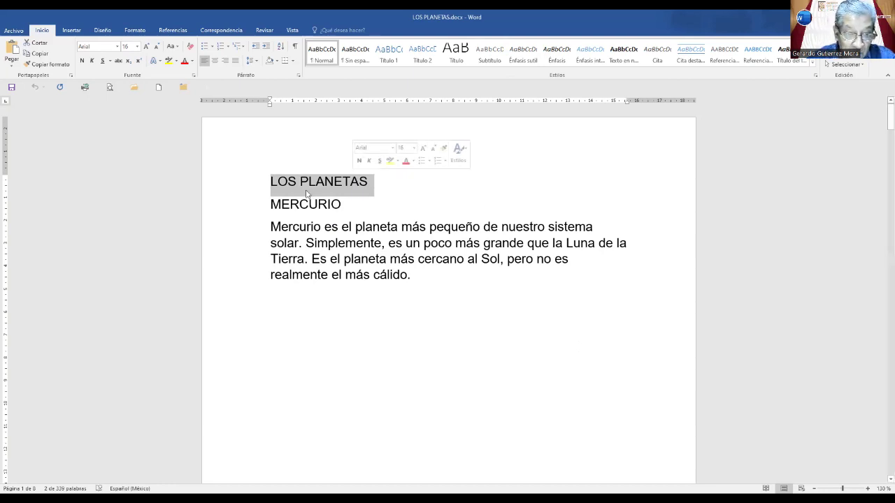
left_click_drag(270, 205, 340, 205)
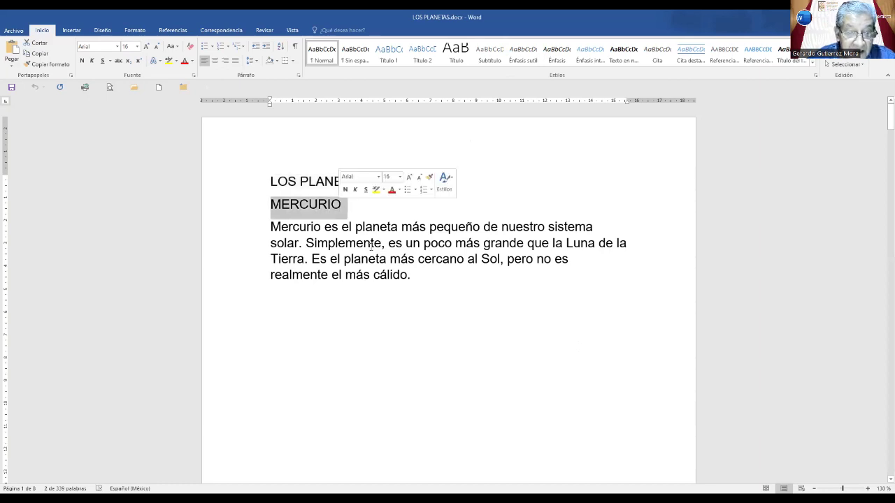
left_click_drag(412, 276, 273, 234)
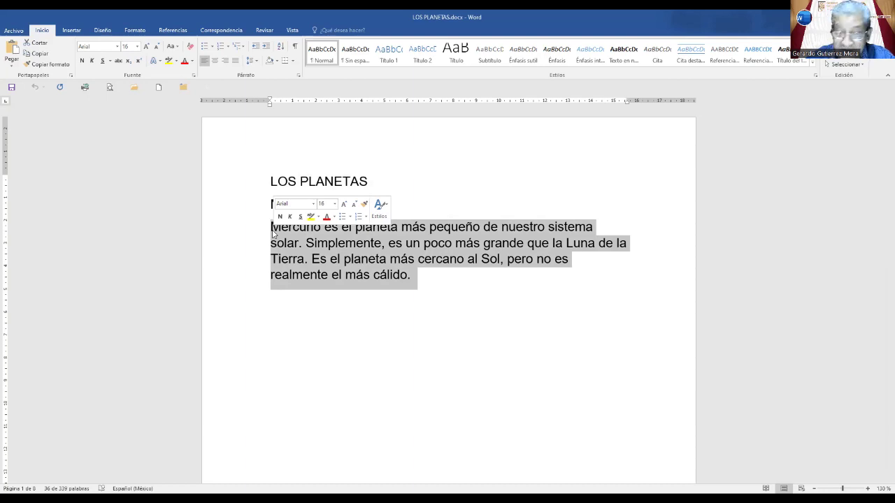
left_click(323, 205)
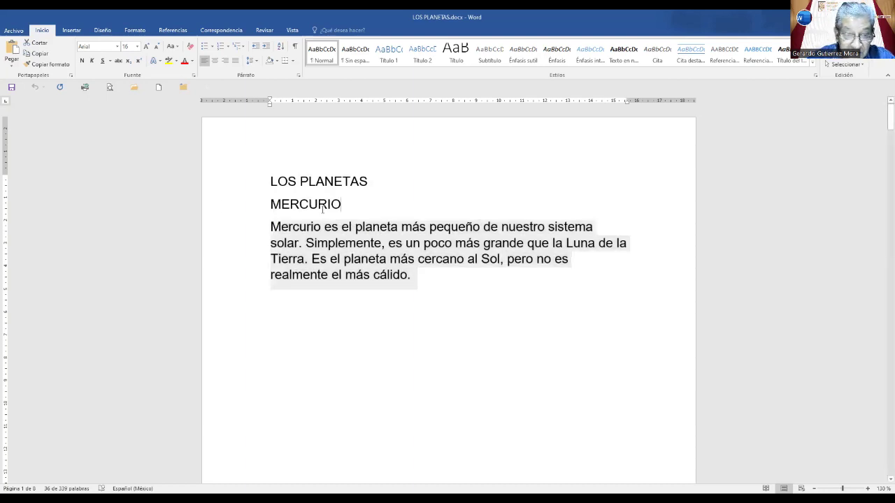
double_click(323, 205)
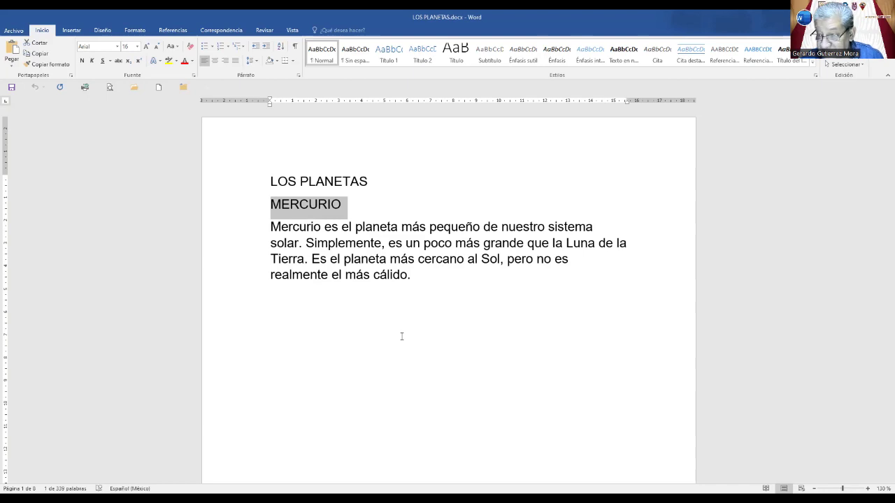
- Style the LOS PLANETAS title as Título 1 and the MERCURIO heading as Título 2
left_click(370, 180)
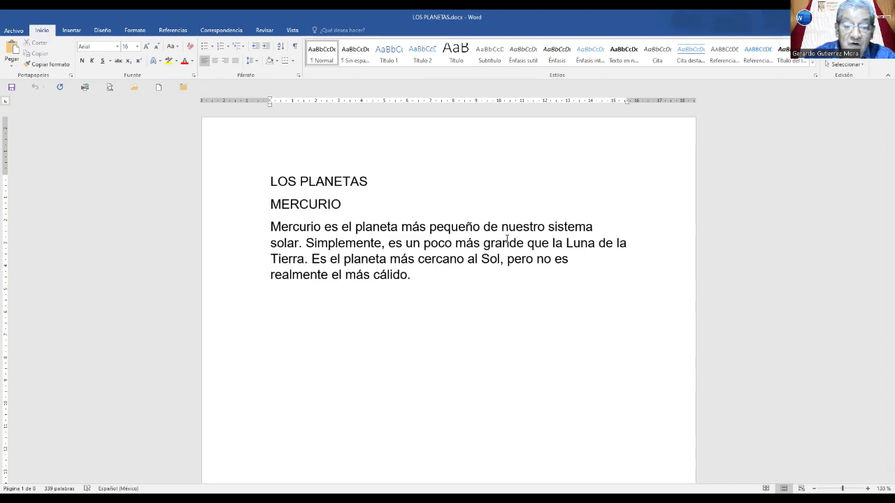
left_click(388, 52)
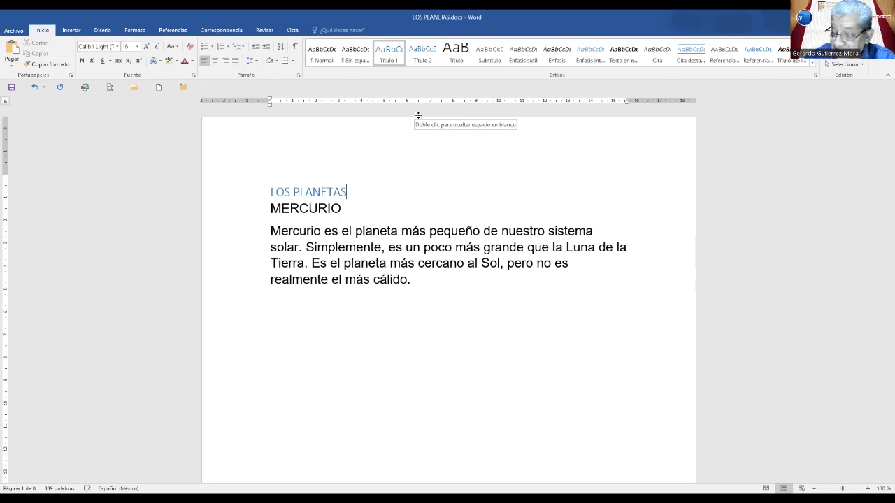
mouse_move(309, 192)
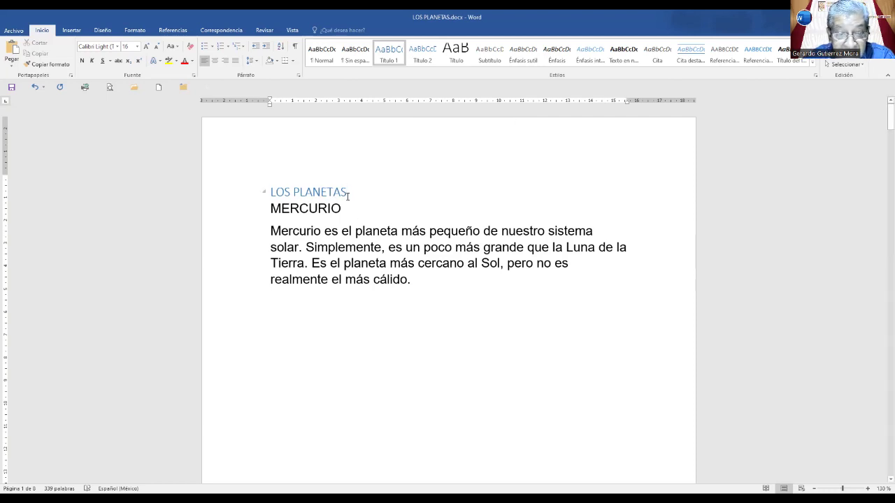
left_click(343, 209)
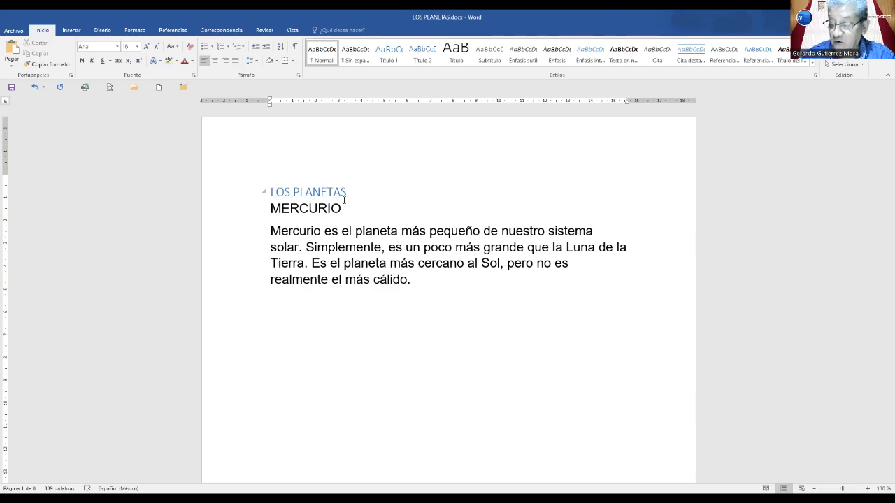
left_click(423, 55)
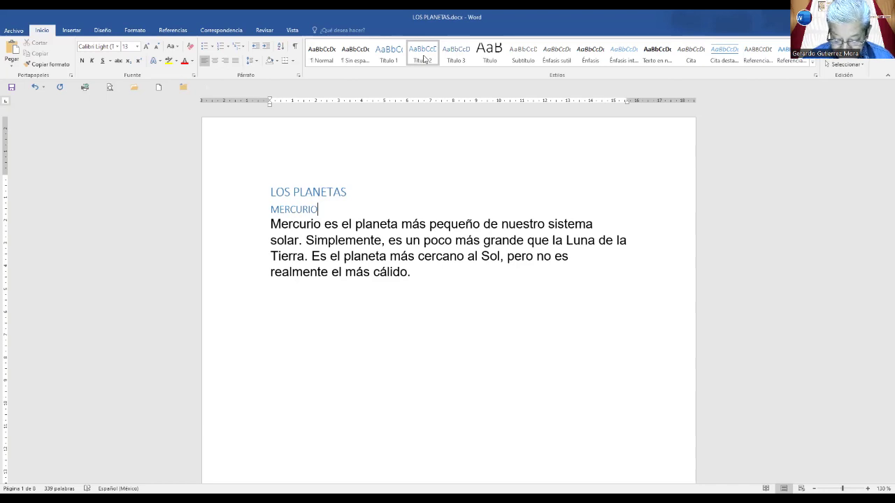
- Confirm the Título 2 style on the MERCURIO heading
left_click(424, 57)
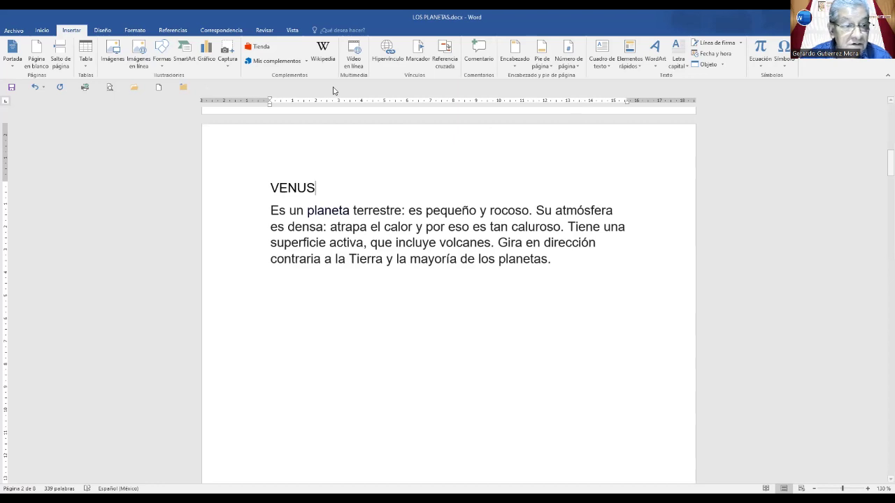
- Apply Título 2 to the VENUS and TIERRA headings
left_click(42, 30)
left_click(422, 53)
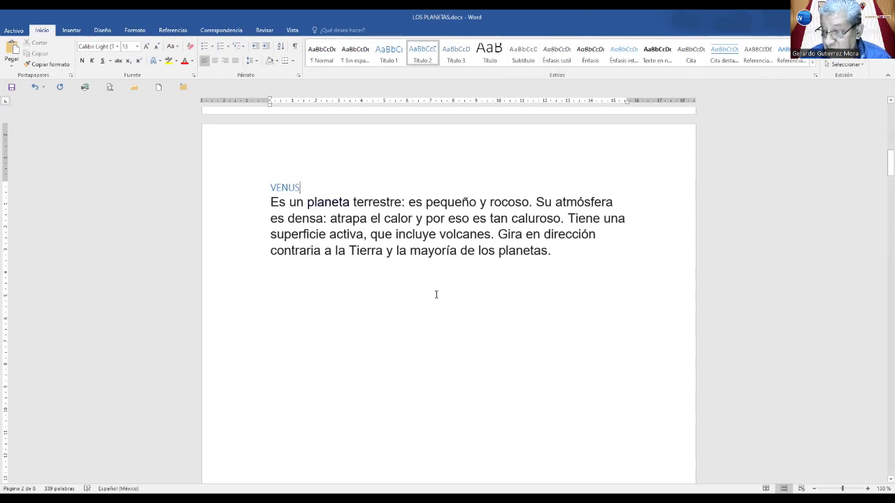
scroll(436, 294, "down", 2)
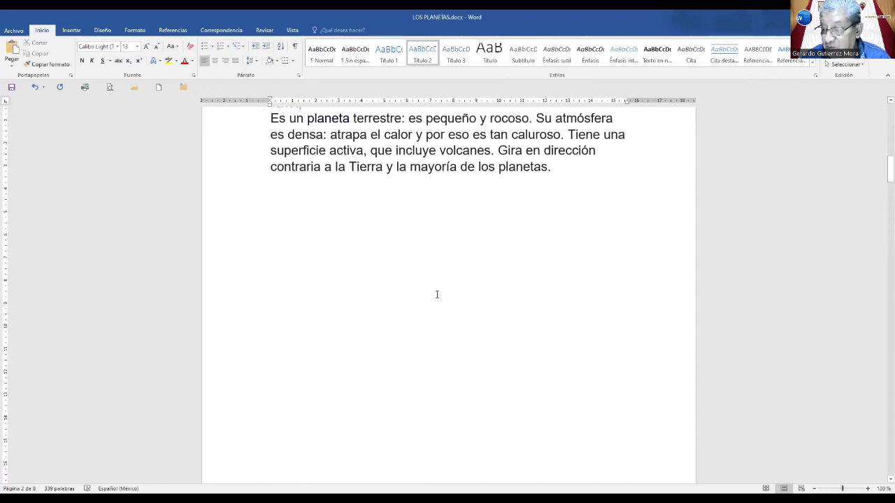
scroll(436, 294, "down", 1)
scroll(436, 295, "down", 1)
scroll(437, 294, "down", 2)
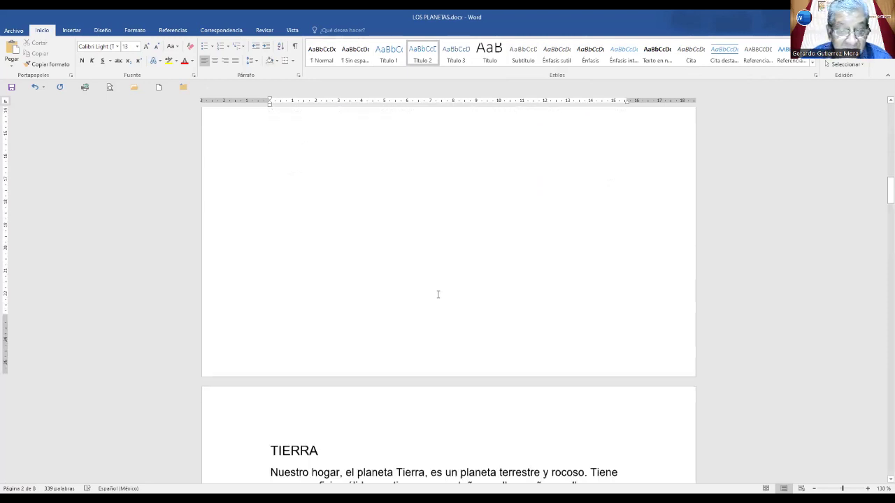
scroll(436, 294, "down", 2)
left_click(326, 333)
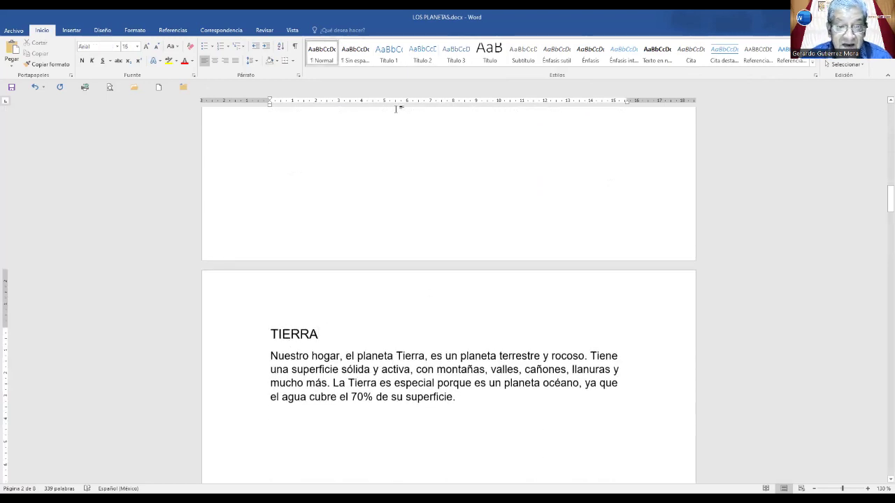
left_click(419, 56)
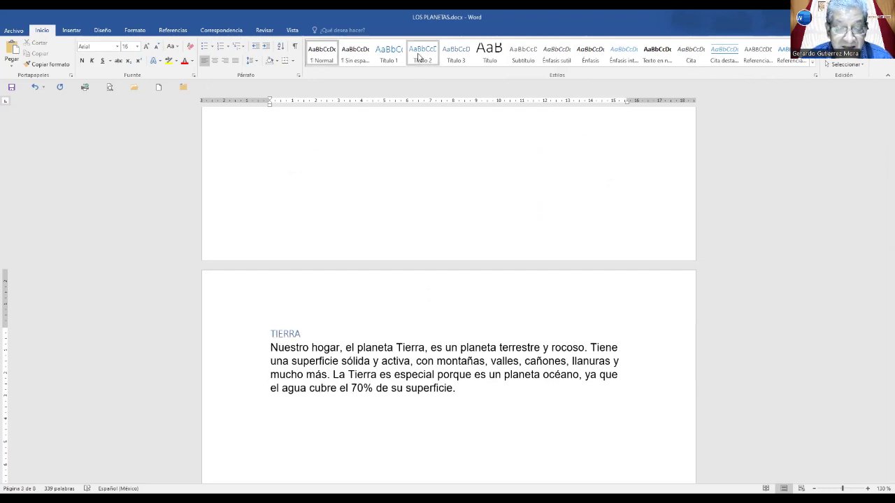
key("ctrl+z")
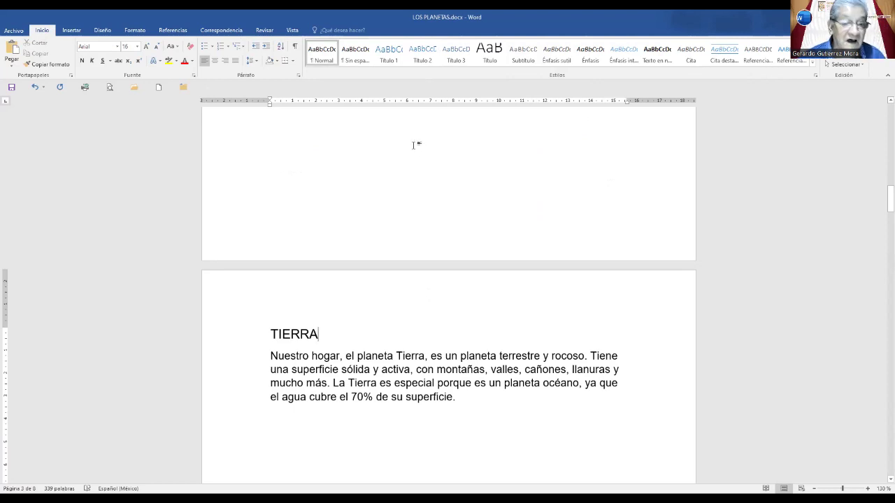
left_click(431, 54)
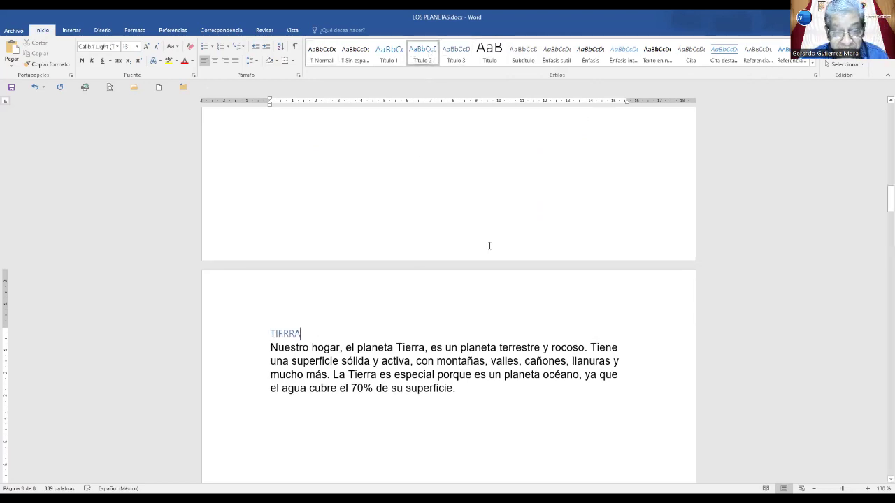
- Apply Título 2 to the MARTE and JUPITER headings
scroll(489, 245, "down", 3)
scroll(434, 279, "down", 3)
scroll(385, 318, "down", 3)
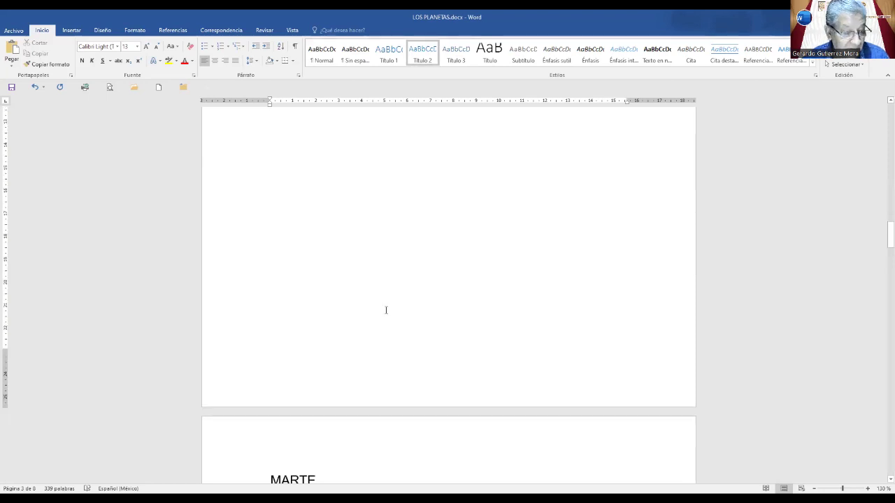
scroll(394, 300, "down", 3)
left_click(341, 337)
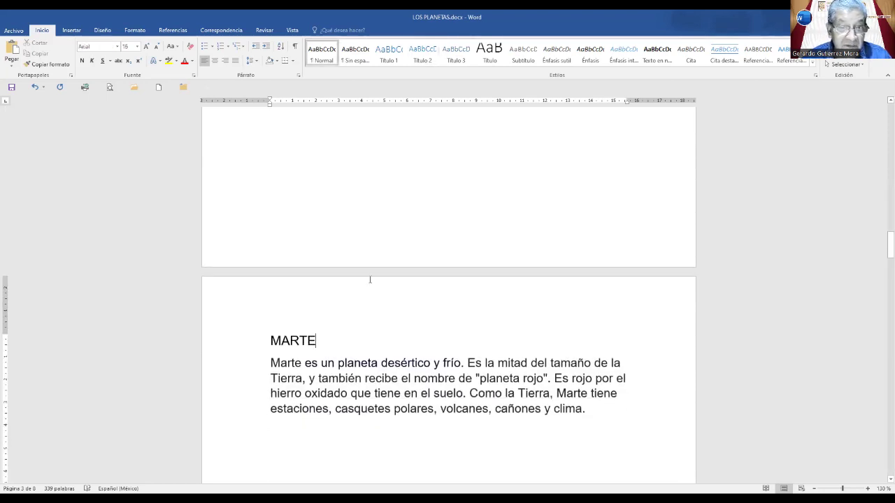
left_click(431, 55)
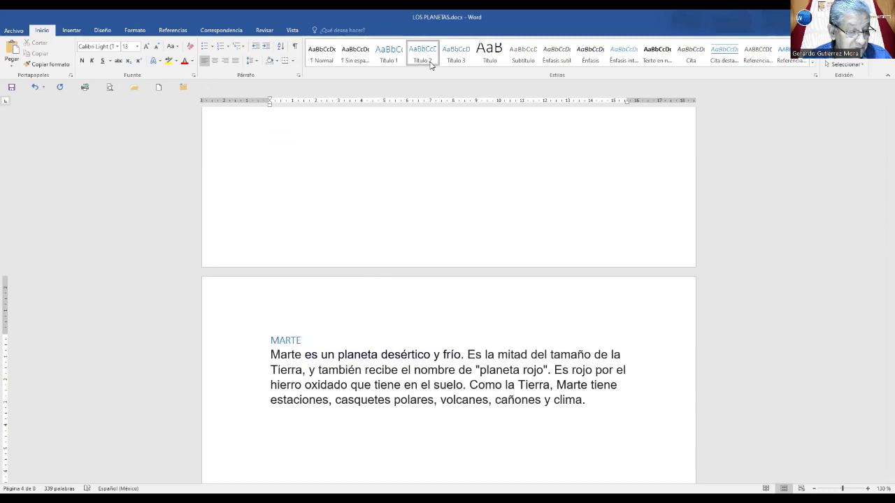
scroll(448, 200, "down", 3)
scroll(450, 202, "down", 8)
scroll(450, 205, "down", 8)
scroll(451, 204, "down", 3)
left_click(345, 291)
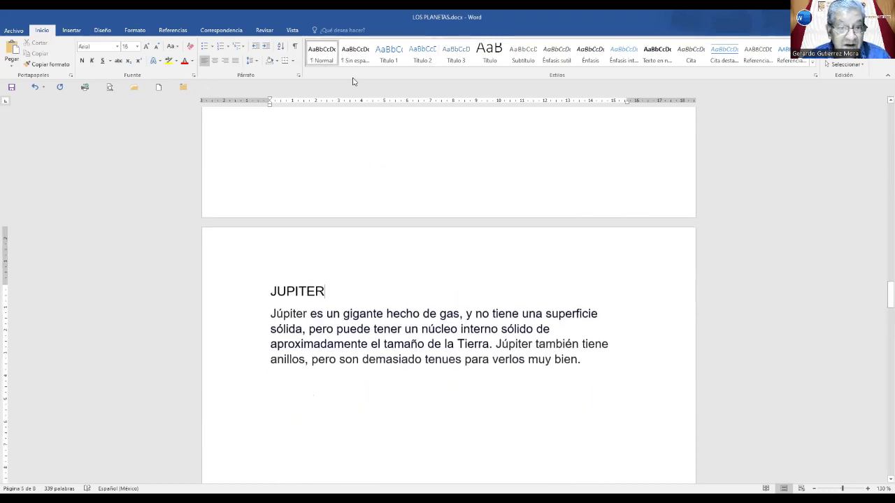
left_click(422, 54)
- Apply Título 2 to the SATURNO and URANO headings
scroll(345, 314, "down", 3)
scroll(345, 313, "down", 10)
scroll(344, 314, "down", 4)
scroll(345, 313, "down", 5)
left_click(349, 268)
left_click(422, 53)
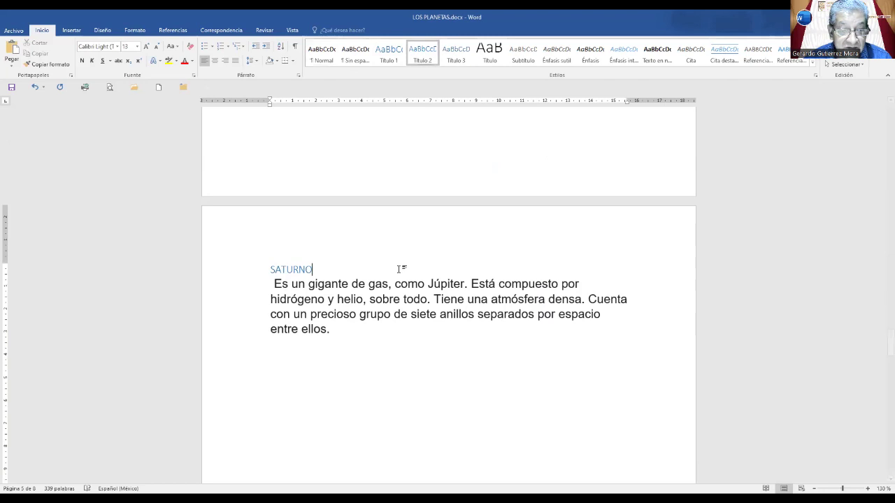
scroll(399, 269, "down", 3)
scroll(398, 269, "down", 5)
scroll(399, 266, "down", 1)
left_click(357, 245)
left_click(422, 53)
- Apply Título 2 to the NEPTUNO heading
scroll(420, 309, "down", 5)
scroll(419, 314, "down", 5)
scroll(418, 314, "down", 3)
scroll(364, 266, "down", 1)
left_click(346, 234)
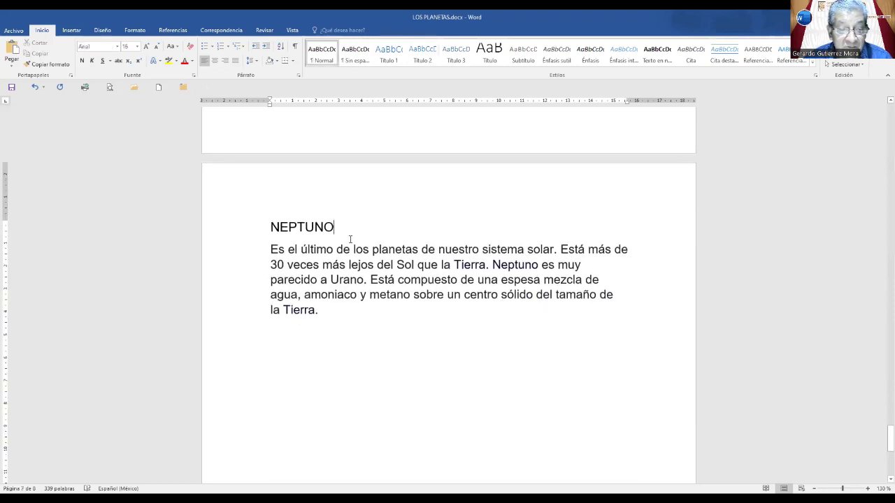
left_click(424, 54)
scroll(464, 221, "down", 5)
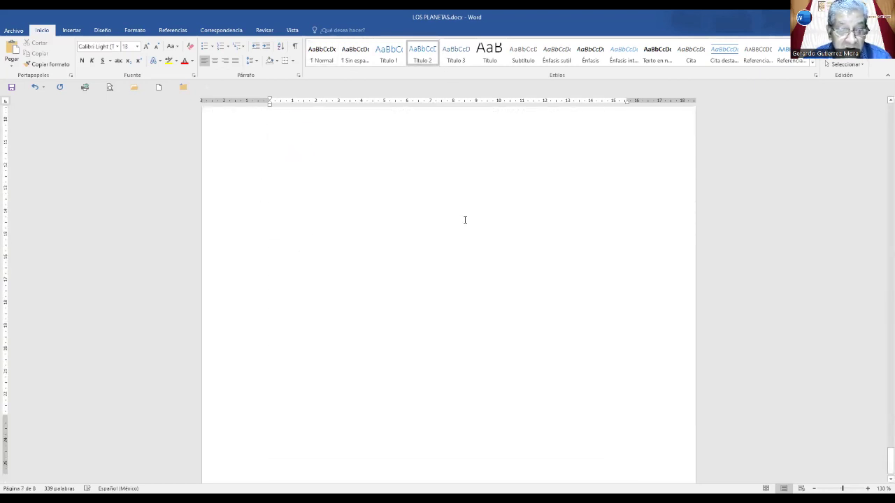
scroll(453, 202, "up", 4)
scroll(452, 205, "up", 4)
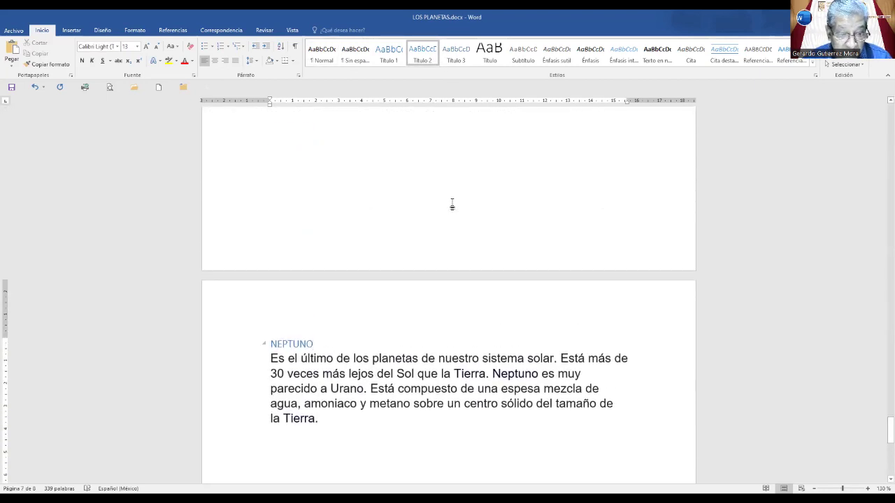
scroll(464, 298, "up", 2)
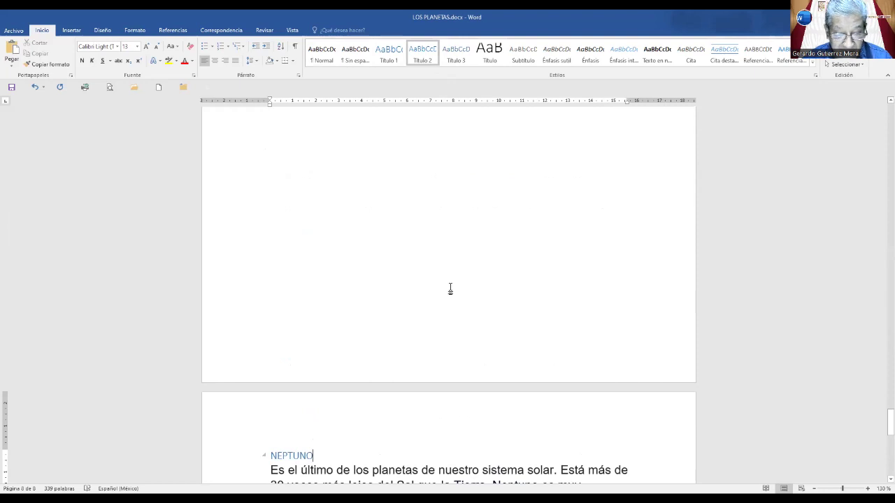
- Scroll back to page 1 and place the cursor at the end of the LOS PLANETAS title
scroll(437, 287, "up", 1)
scroll(438, 283, "up", 1)
scroll(437, 280, "up", 1)
scroll(436, 281, "up", 2)
scroll(437, 279, "up", 3)
scroll(437, 279, "up", 1)
scroll(437, 278, "up", 2)
scroll(437, 278, "down", 5)
scroll(434, 259, "up", 5)
scroll(434, 261, "up", 8)
scroll(439, 262, "up", 3)
scroll(439, 260, "up", 3)
scroll(439, 260, "up", 2)
scroll(439, 260, "up", 3)
scroll(438, 259, "up", 3)
scroll(439, 255, "up", 3)
scroll(439, 255, "up", 3)
scroll(425, 250, "up", 3)
scroll(348, 240, "up", 3)
scroll(348, 240, "up", 5)
scroll(348, 241, "up", 5)
left_click(349, 192)
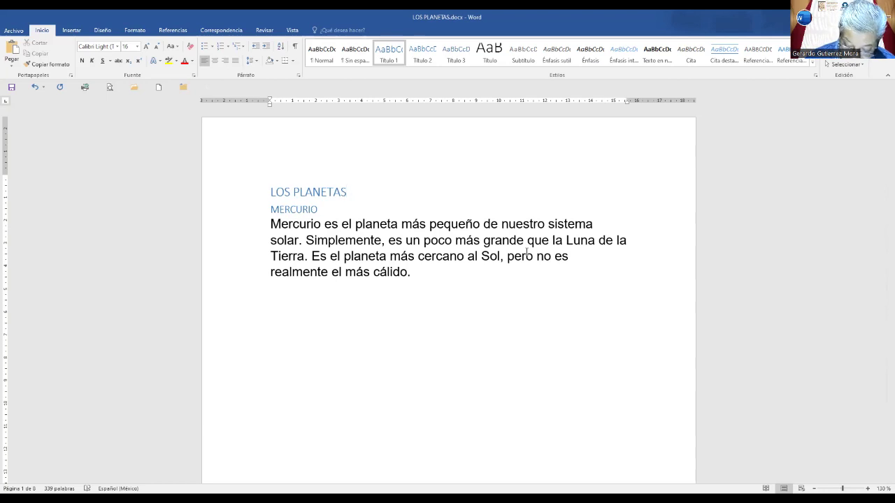
- Jump to the end of the document, just after the NEPTUNO paragraph
key("ctrl+Page_Down")
key("ctrl+End")
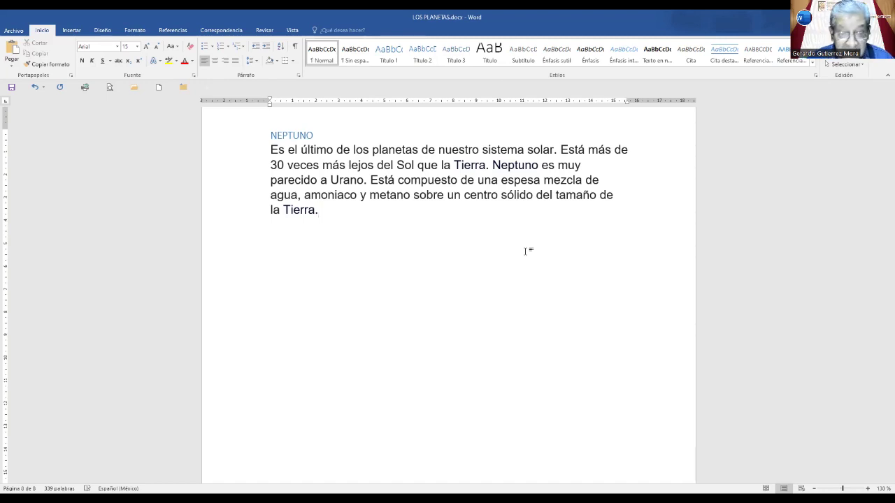
- Turn the formatting marks on and off again to check the end of the NEPTUNO text
scroll(526, 251, "down", 10)
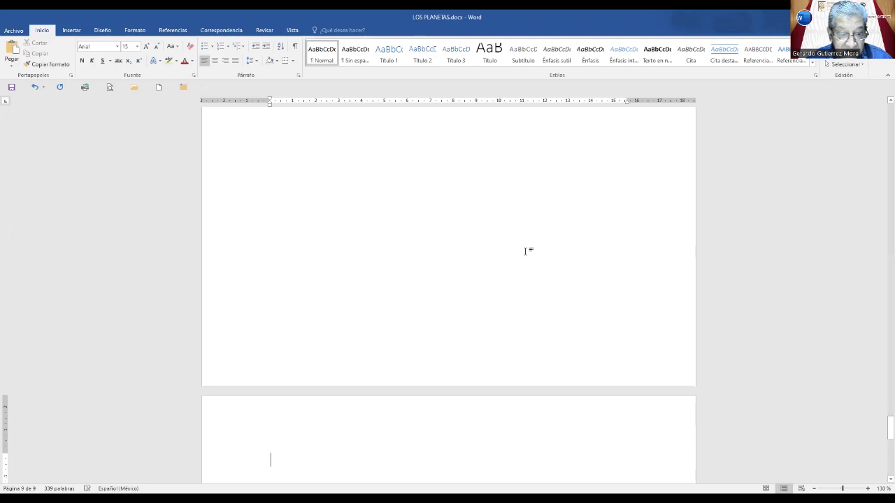
scroll(510, 259, "up", 3)
scroll(506, 260, "up", 5)
scroll(363, 295, "up", 2)
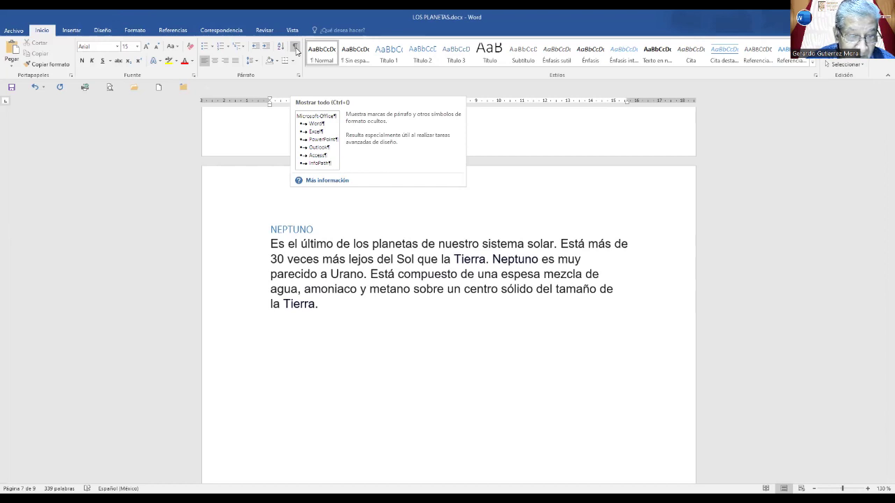
left_click(295, 47)
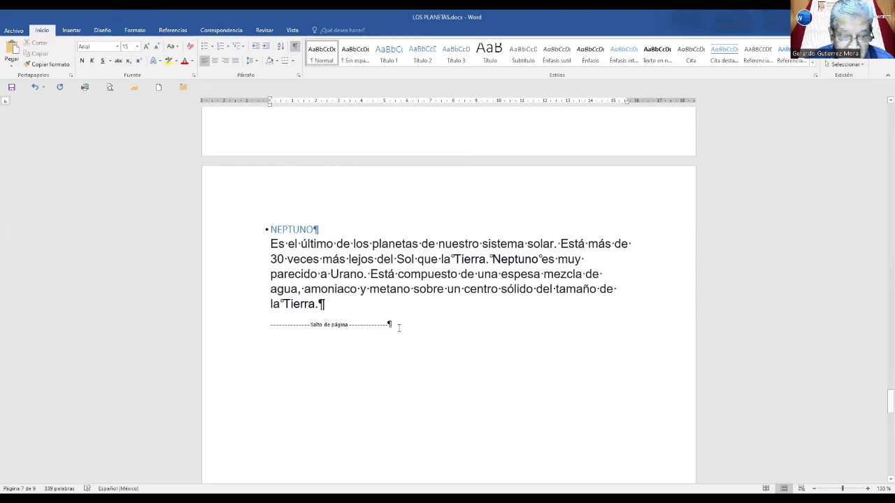
left_click(295, 46)
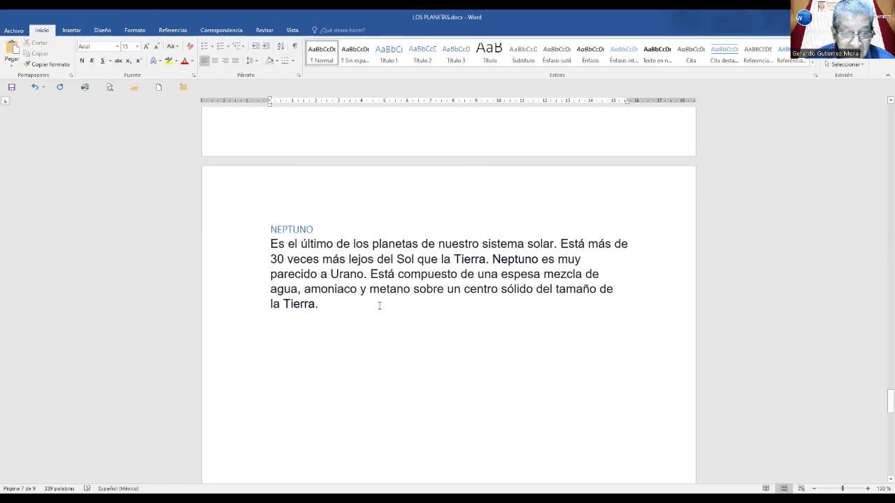
- Insert a page break after the NEPTUNO section to create a blank ninth page
key("Return")
key("ctrl+Return")
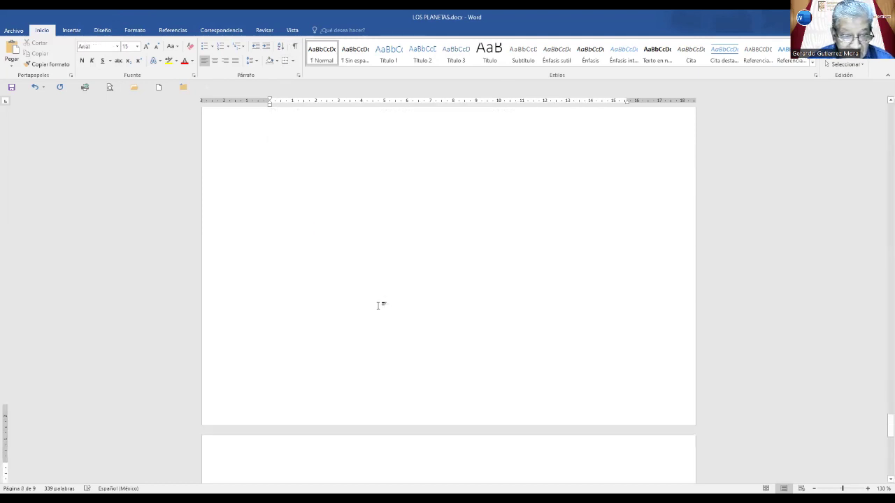
scroll(579, 301, "down", 5)
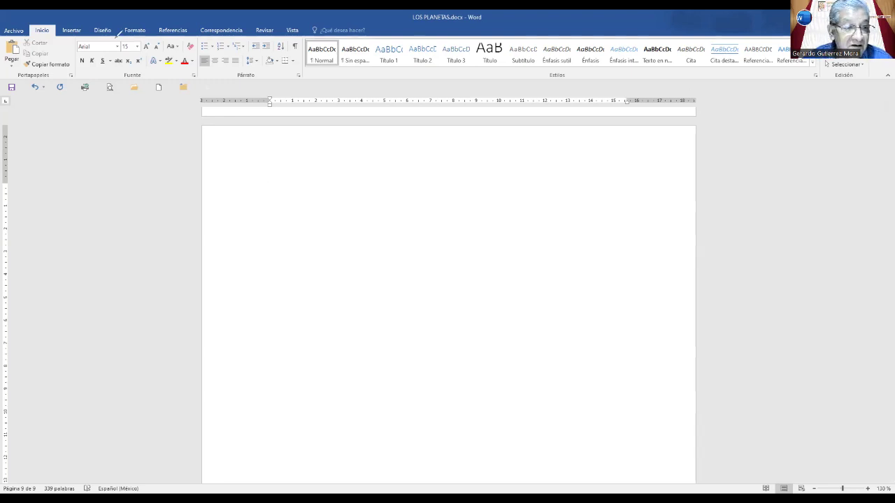
left_click_drag(153, 22, 170, 29)
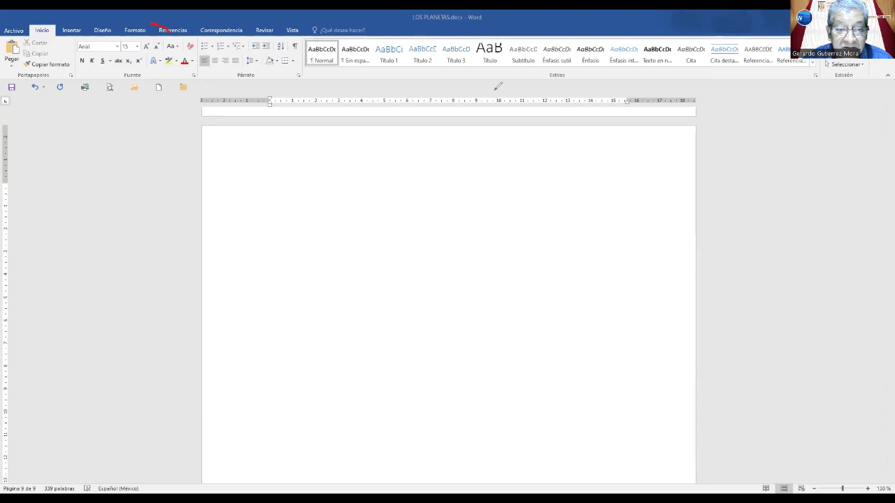
- Switch the ribbon to the Referencias tab
left_click_drag(153, 23, 194, 42)
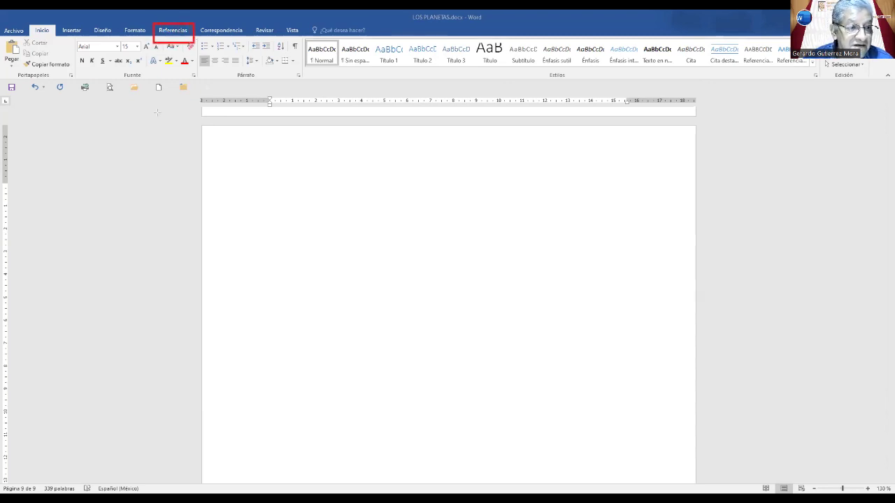
left_click_drag(3, 21, 821, 73)
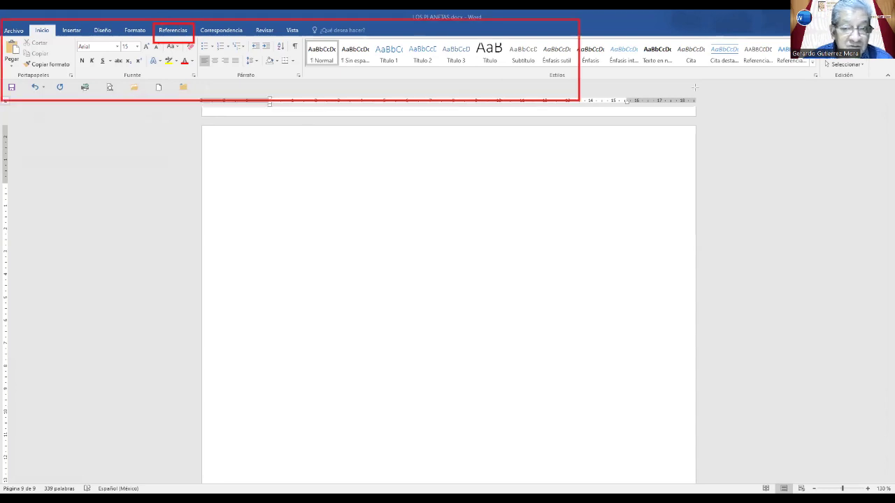
left_click_drag(694, 87, 619, 87)
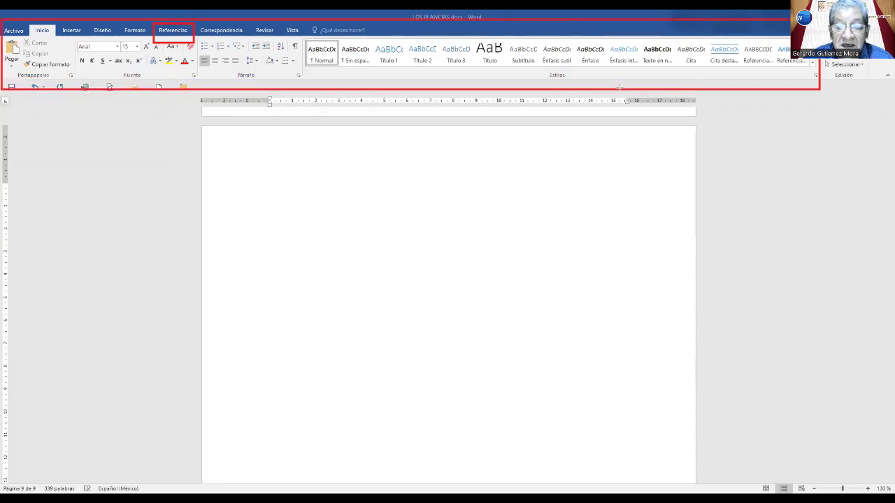
key("Escape")
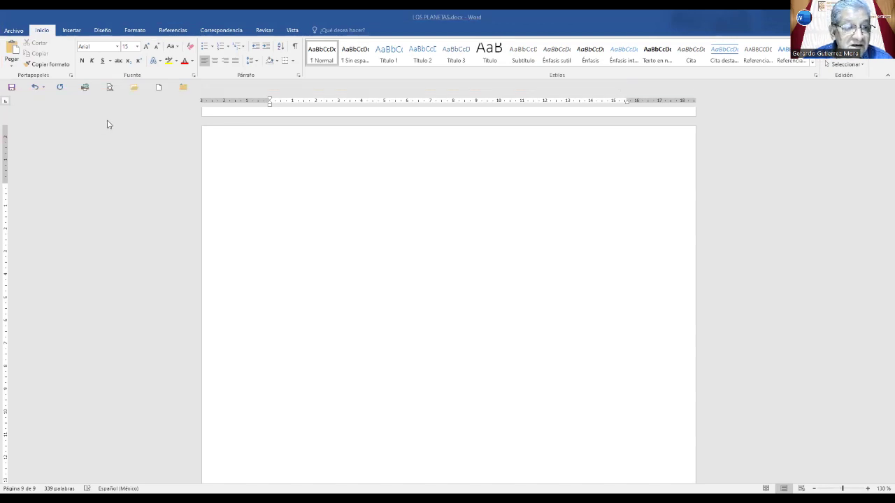
left_click(175, 30)
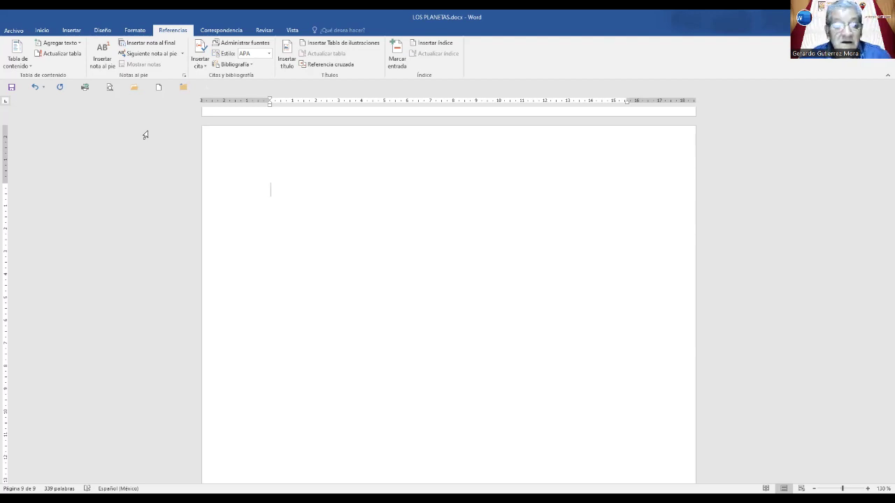
left_click(17, 61)
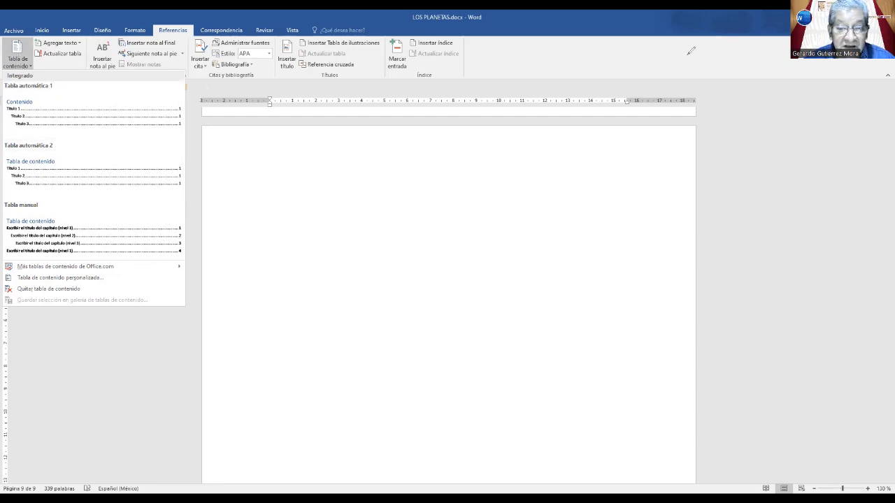
left_click(178, 77)
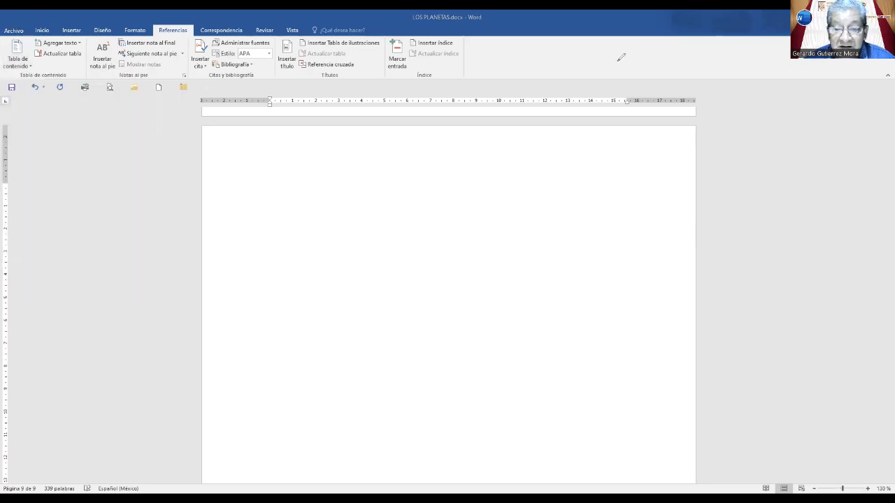
left_click(19, 32)
left_click(19, 31)
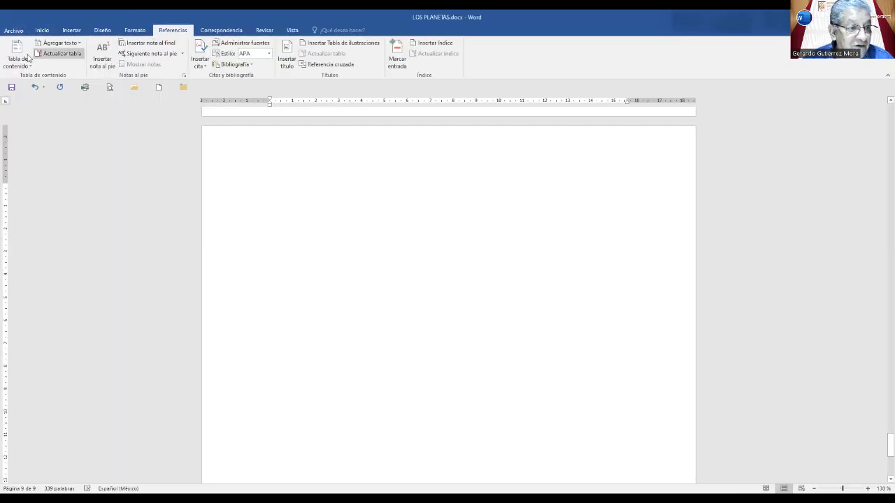
- Open the Tabla de contenido dropdown gallery on the Referencias tab
left_click(17, 56)
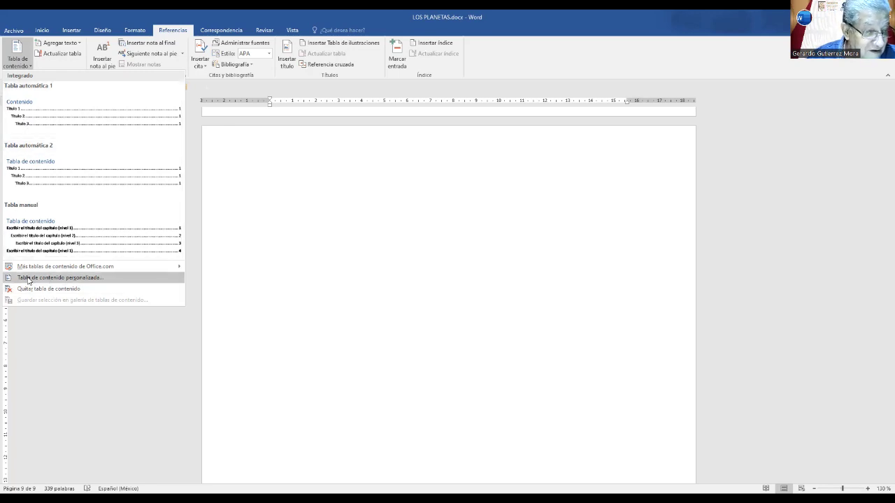
- Open Tabla de contenido personalizada... and outline the Vista preliminar pane with a red box
left_click(74, 280)
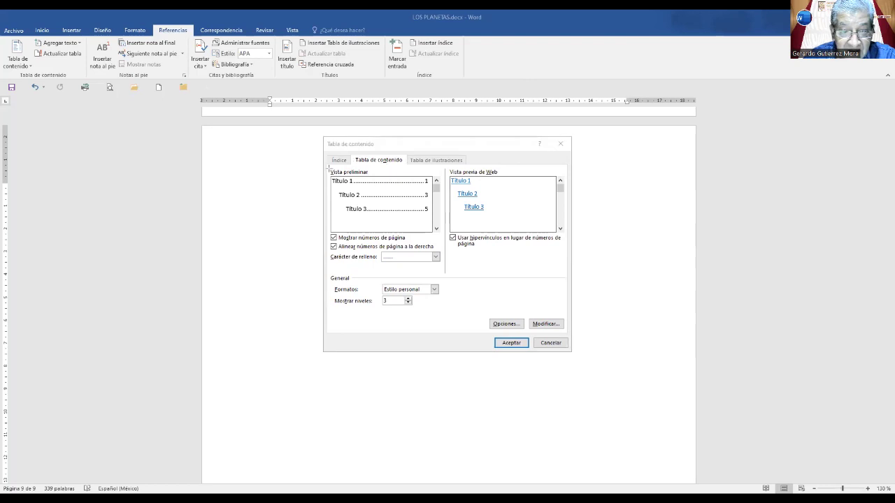
left_click_drag(327, 166, 446, 239)
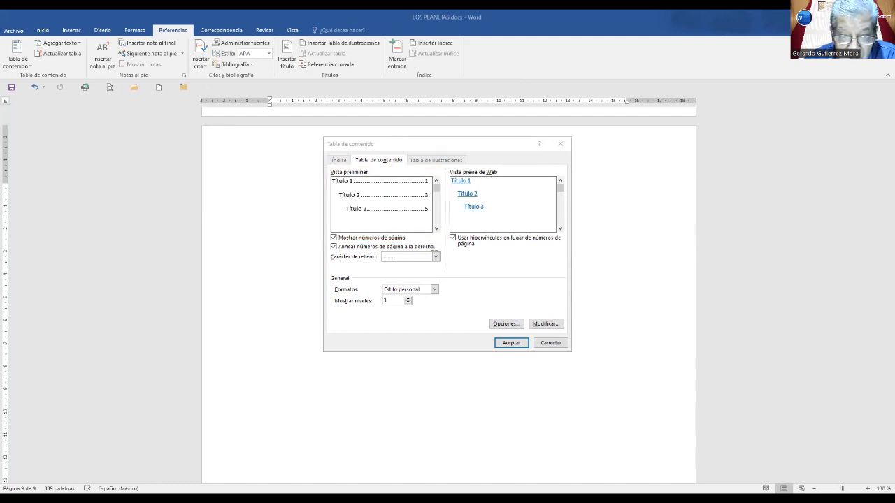
left_click_drag(441, 235, 326, 166)
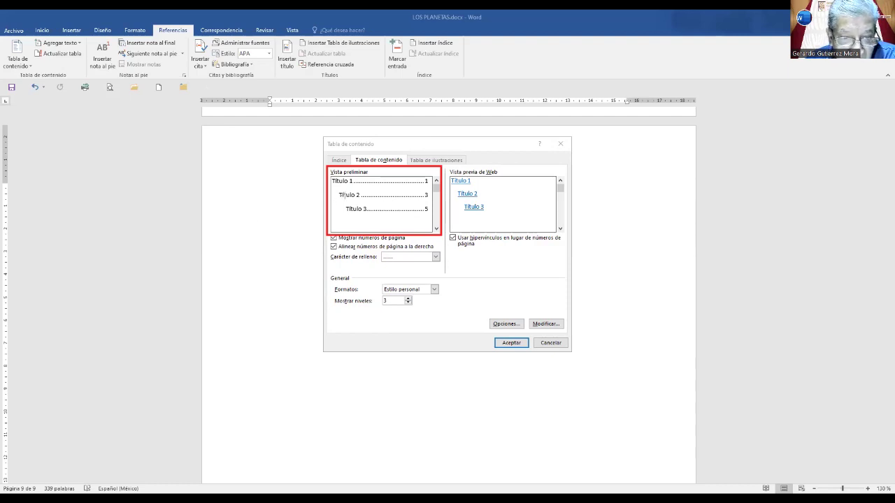
left_click_drag(276, 223, 329, 184)
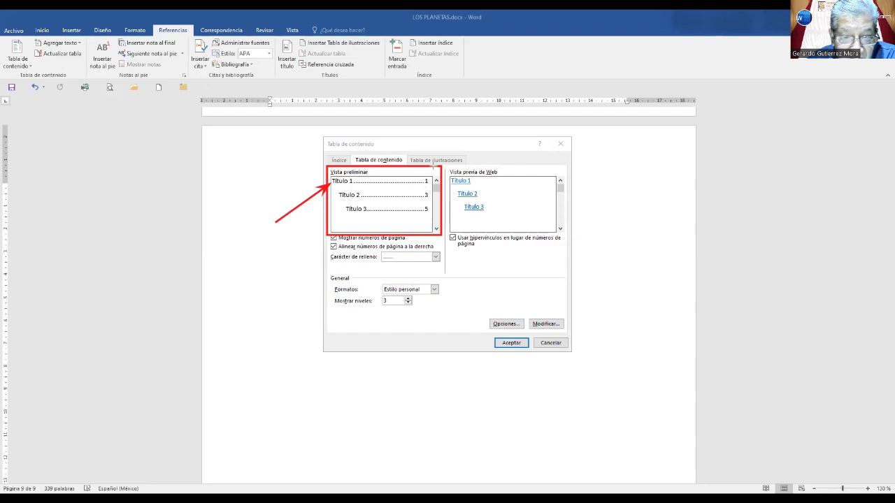
left_click_drag(454, 144, 430, 178)
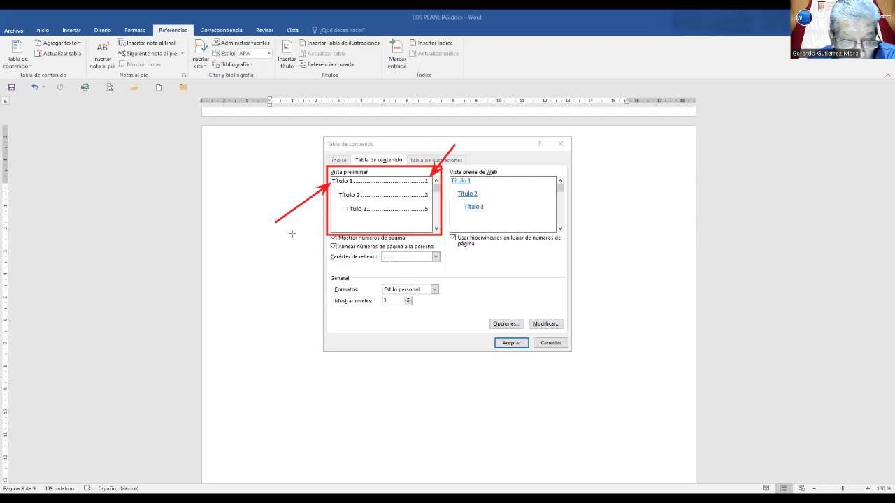
left_click_drag(292, 234, 337, 194)
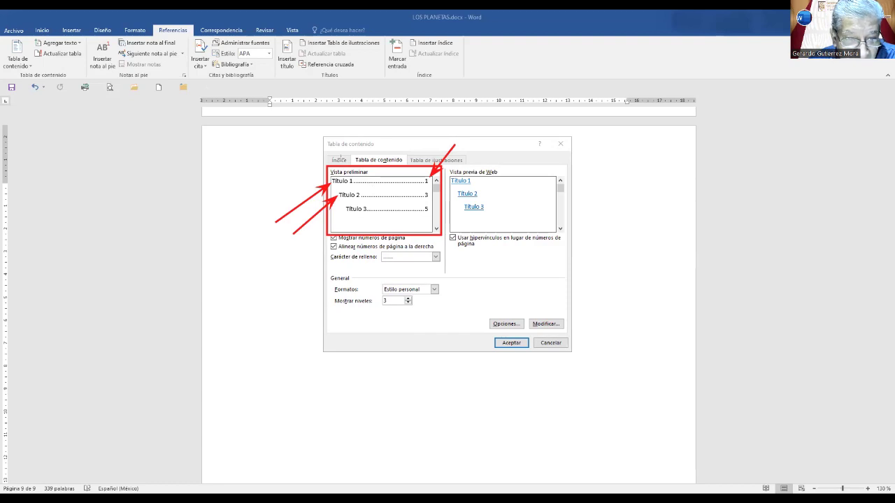
left_click_drag(340, 160, 341, 233)
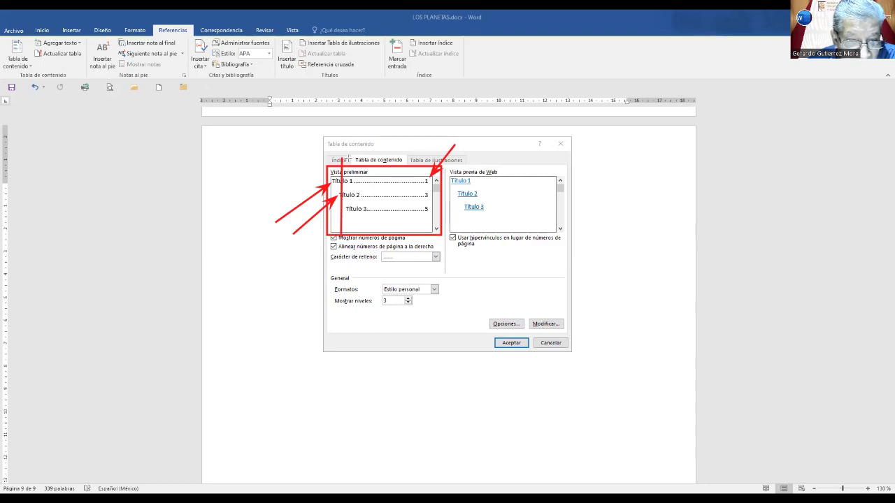
left_click_drag(348, 158, 344, 233)
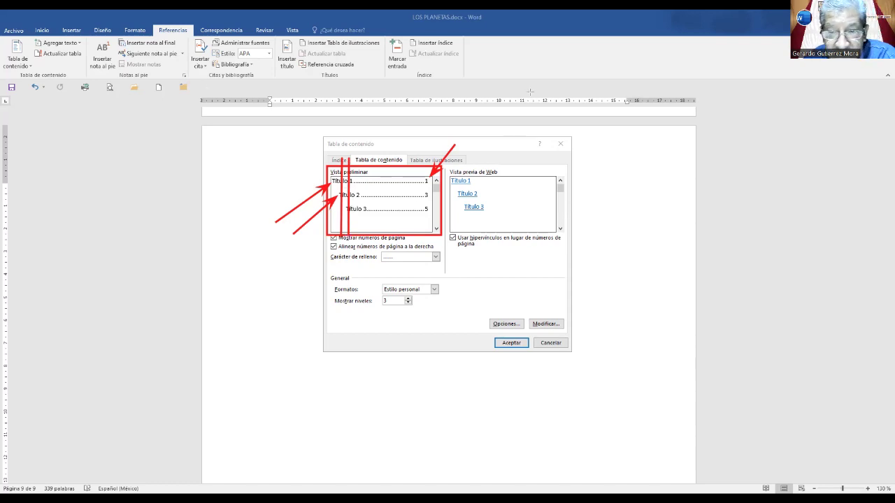
key("e")
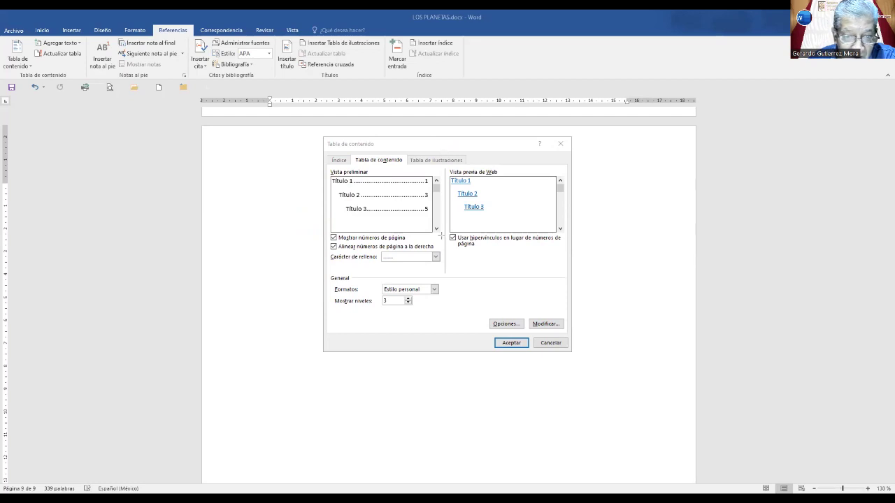
left_click_drag(441, 233, 326, 166)
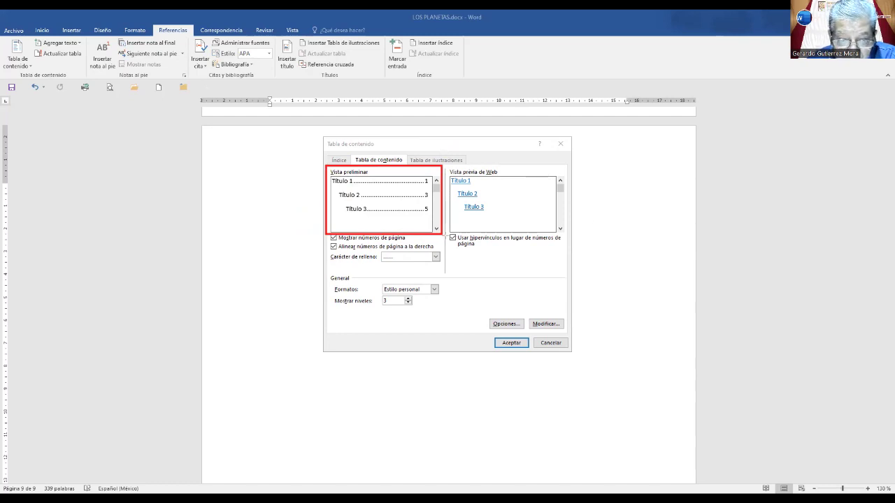
left_click_drag(446, 233, 567, 166)
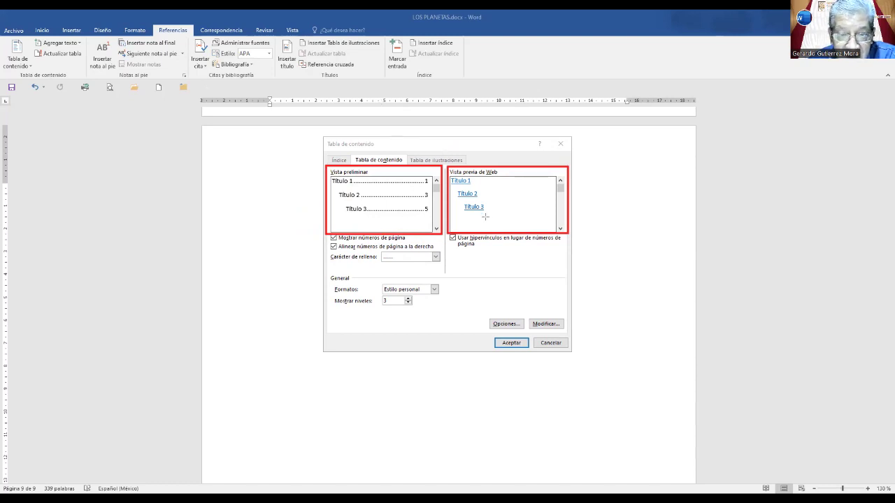
left_click_drag(520, 132, 474, 181)
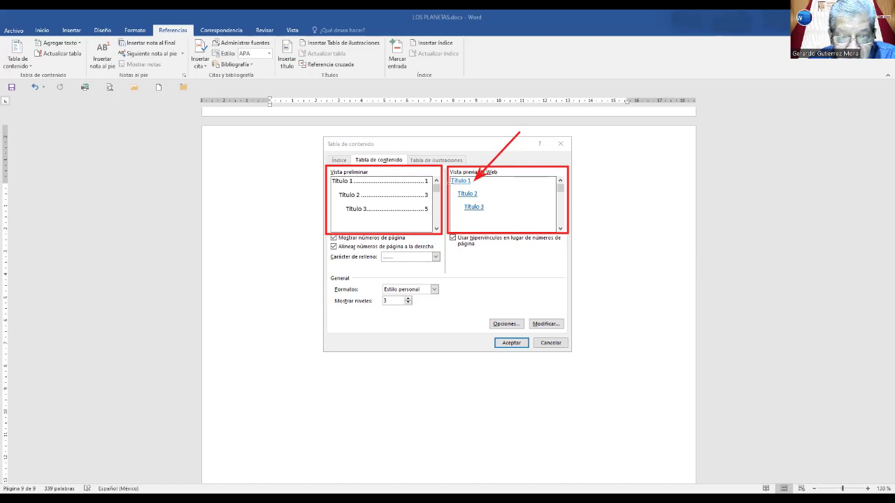
left_click_drag(451, 184, 476, 184)
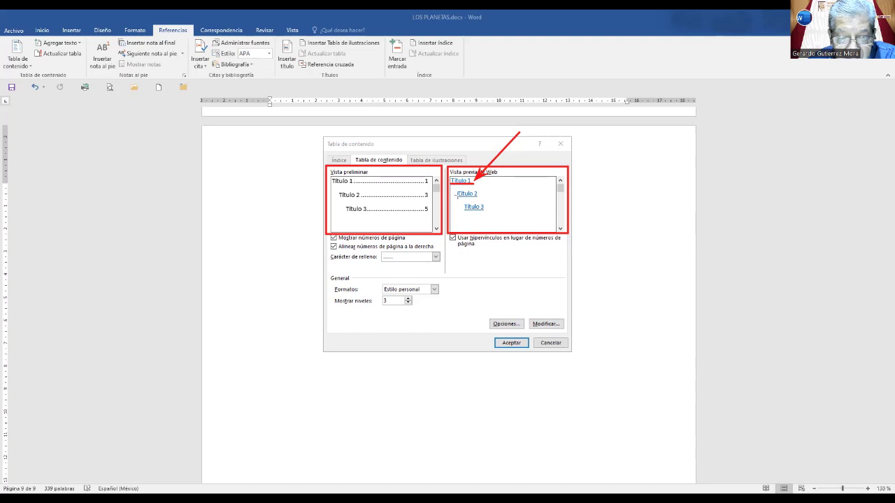
left_click_drag(457, 198, 483, 196)
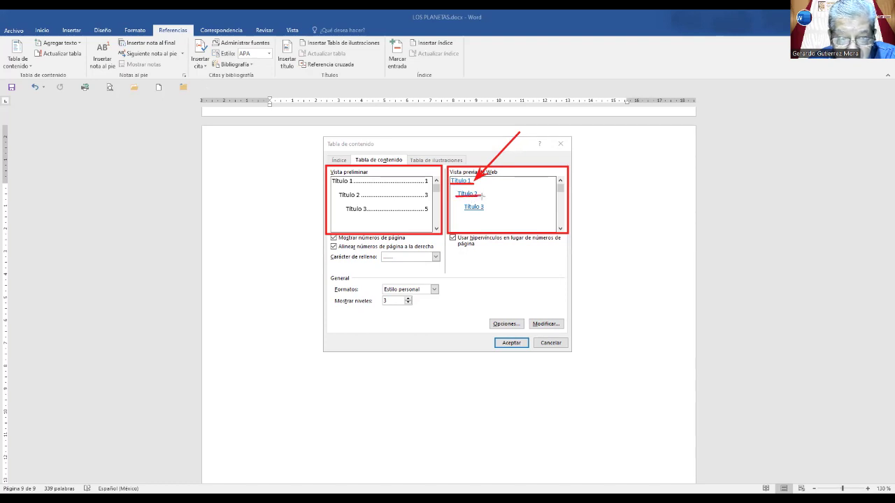
left_click_drag(461, 211, 489, 209)
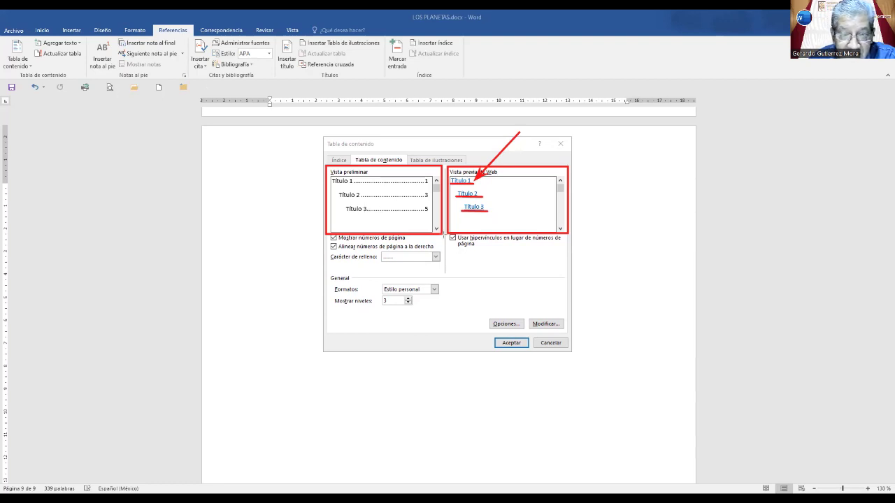
key("e")
left_click_drag(440, 235, 327, 176)
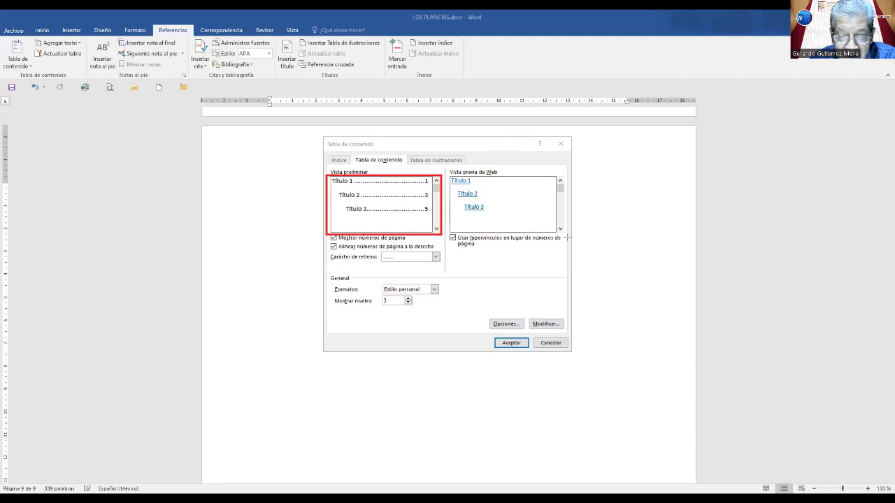
left_click_drag(571, 238, 446, 174)
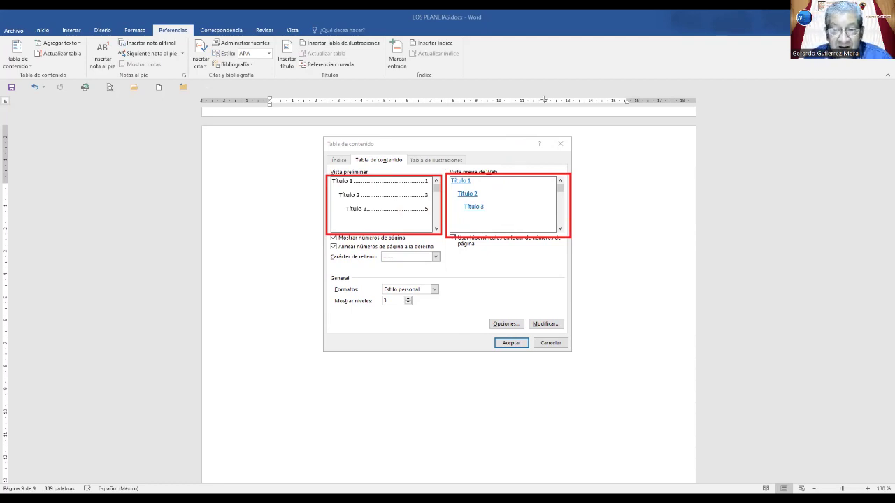
key("e")
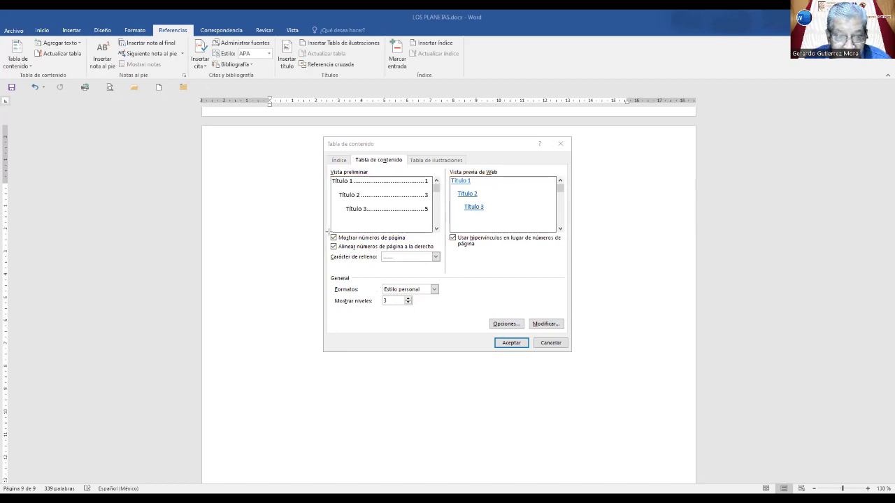
left_click_drag(329, 233, 339, 251)
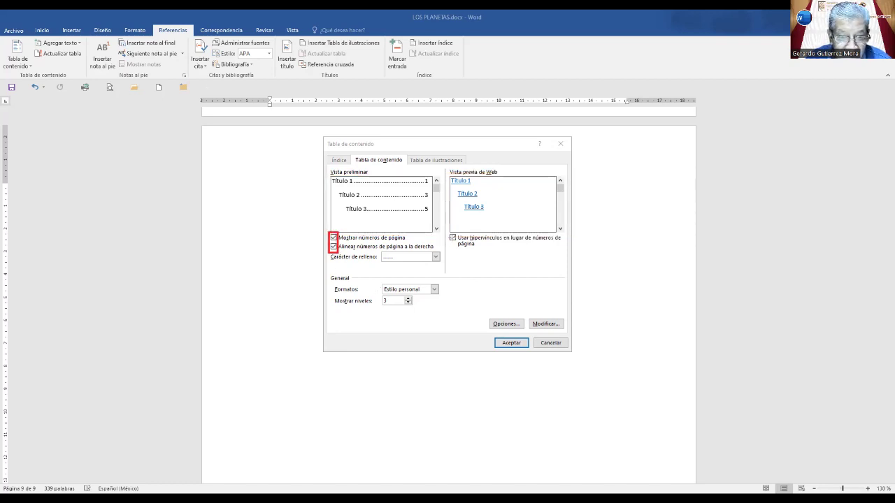
left_click_drag(446, 232, 458, 243)
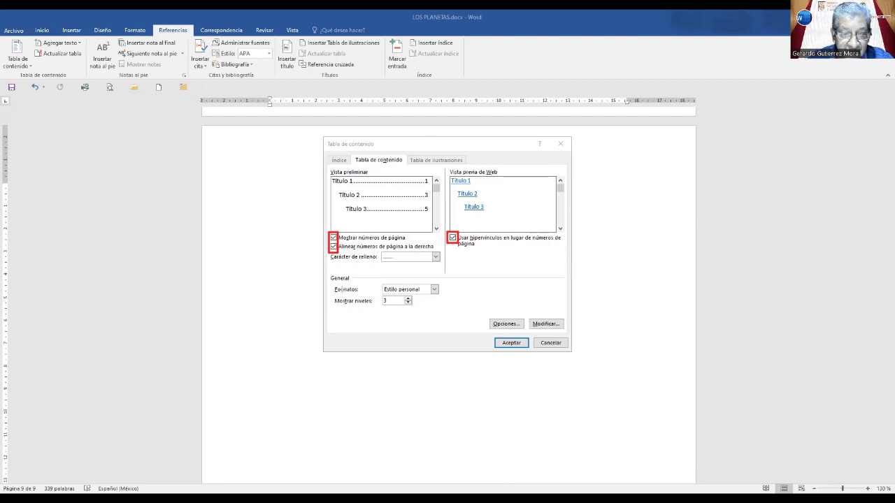
left_click_drag(288, 216, 333, 235)
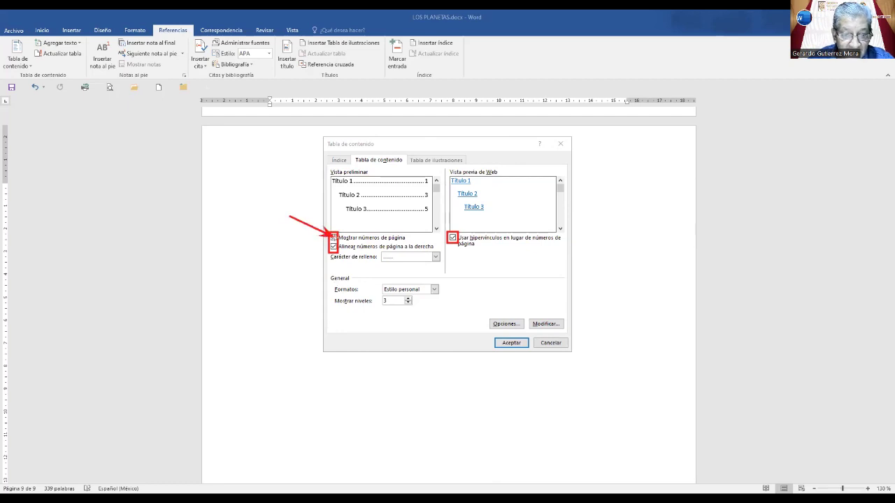
left_click_drag(272, 264, 329, 246)
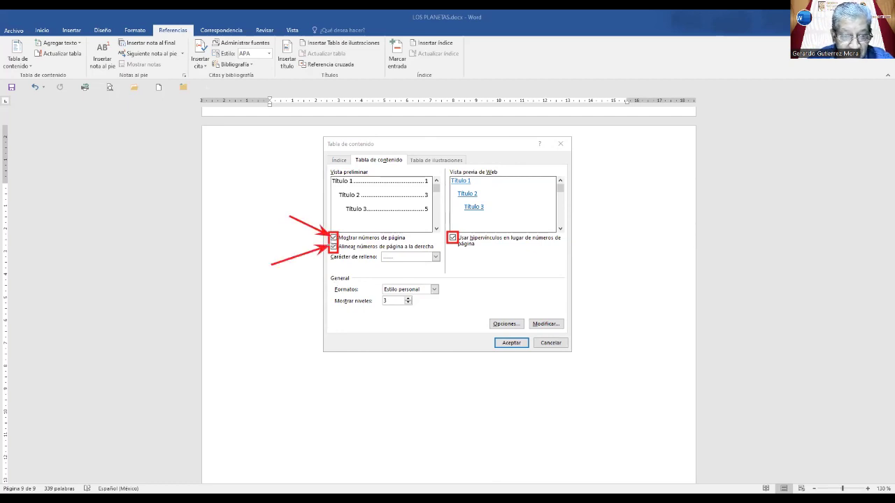
left_click_drag(456, 275, 453, 245)
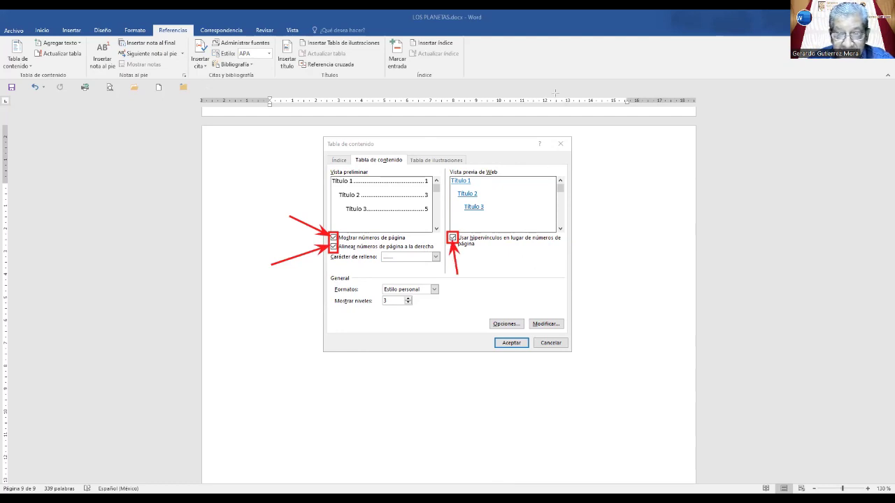
key("e")
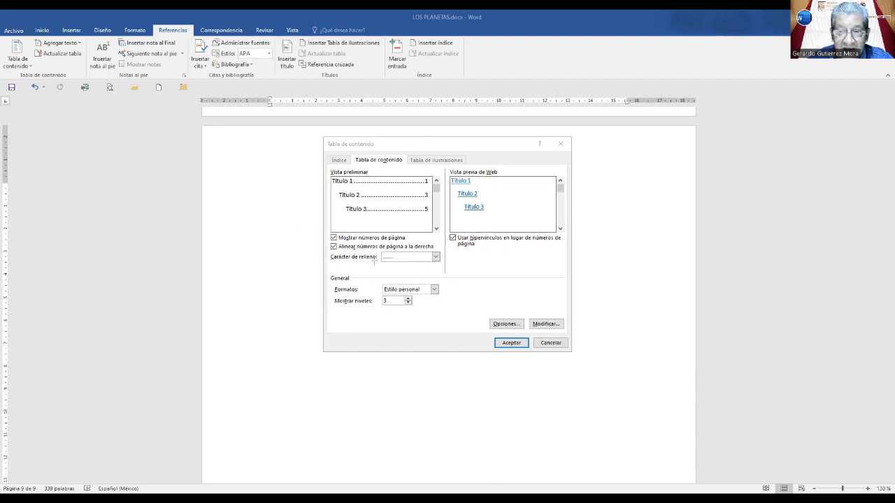
- Toggle Mostrar números de página off and on twice, then uncheck Alinear números de página a la derecha
left_click(410, 200)
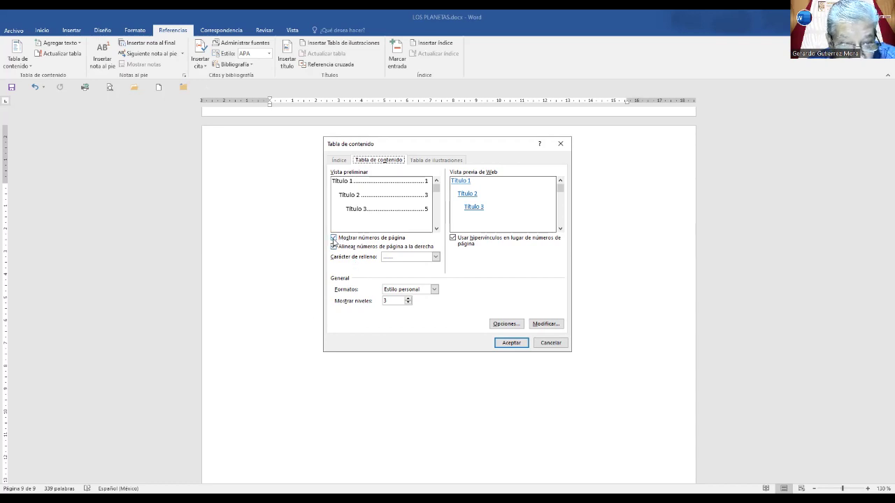
left_click(334, 239)
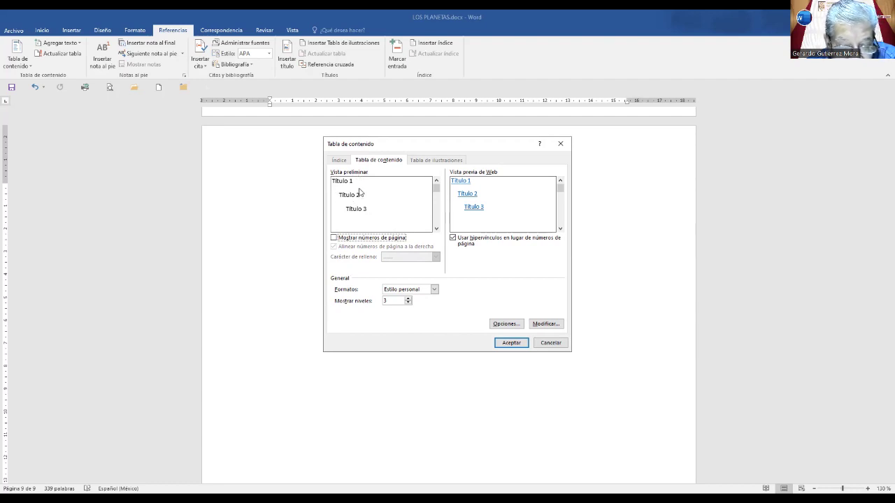
left_click(334, 238)
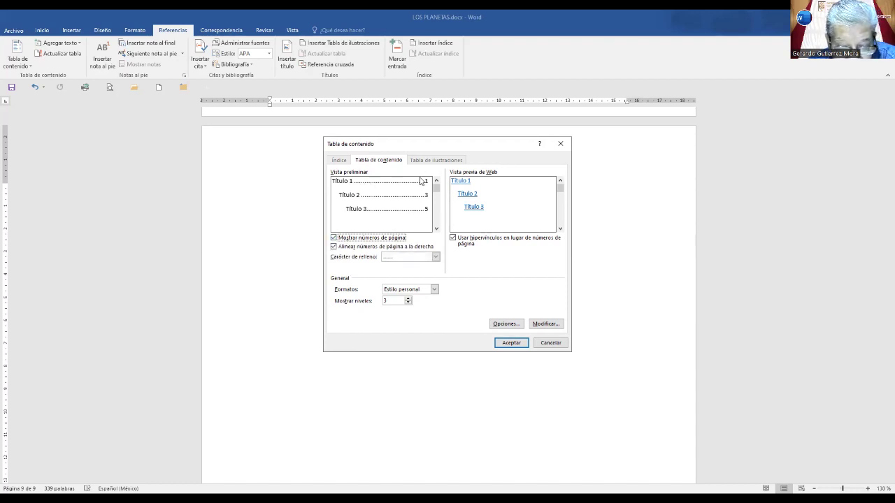
left_click(333, 238)
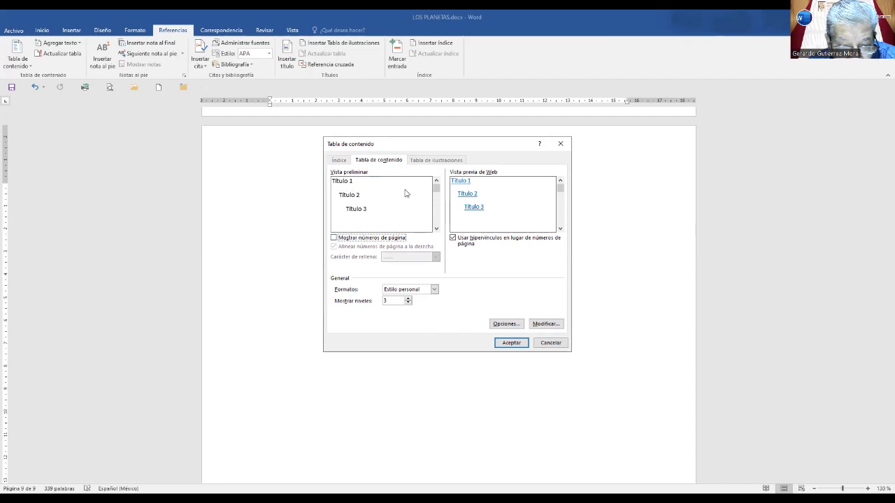
left_click(334, 238)
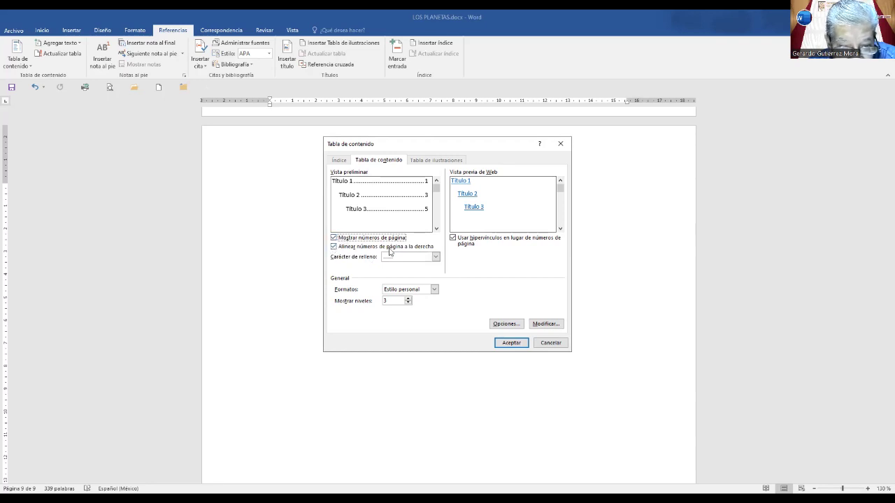
left_click(334, 247)
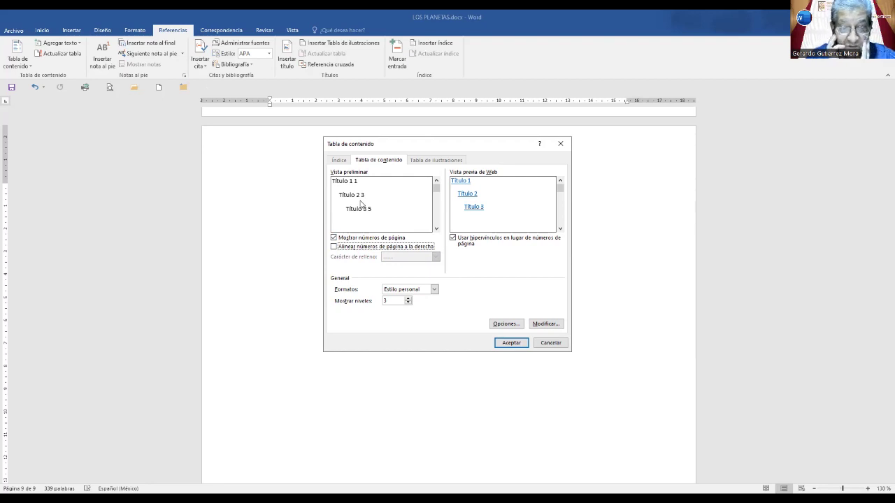
- Re-enable right-aligned page numbers, toggle web hyperlinks off and on, and choose the dotted leader
left_click(334, 247)
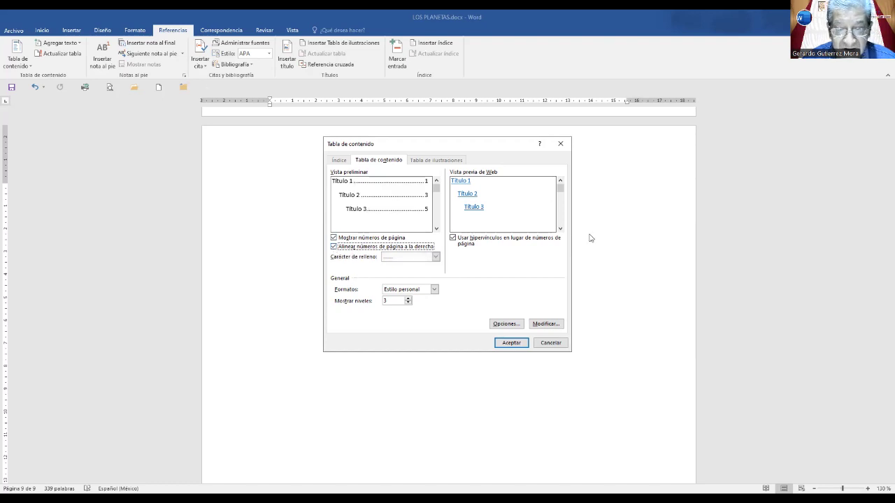
left_click(452, 238)
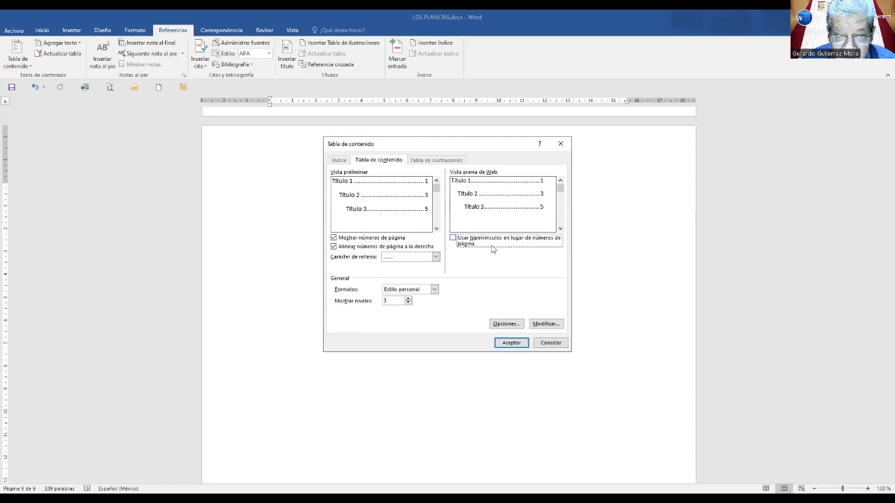
left_click(453, 238)
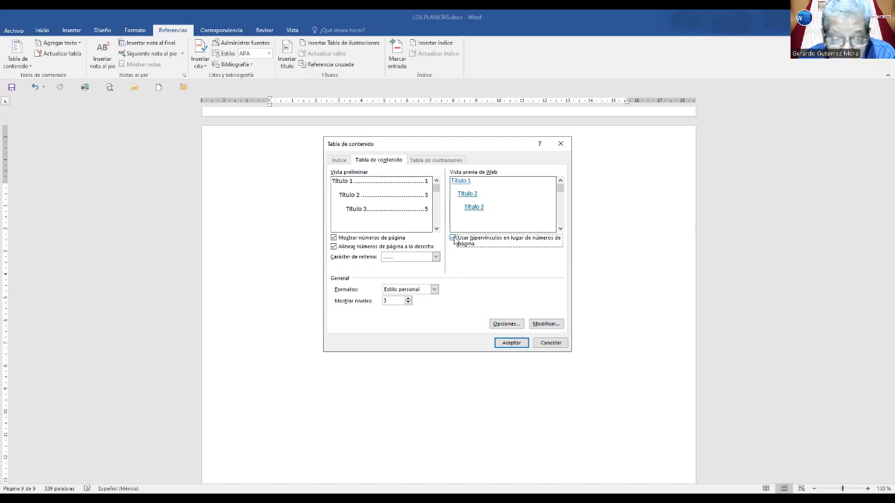
left_click(435, 258)
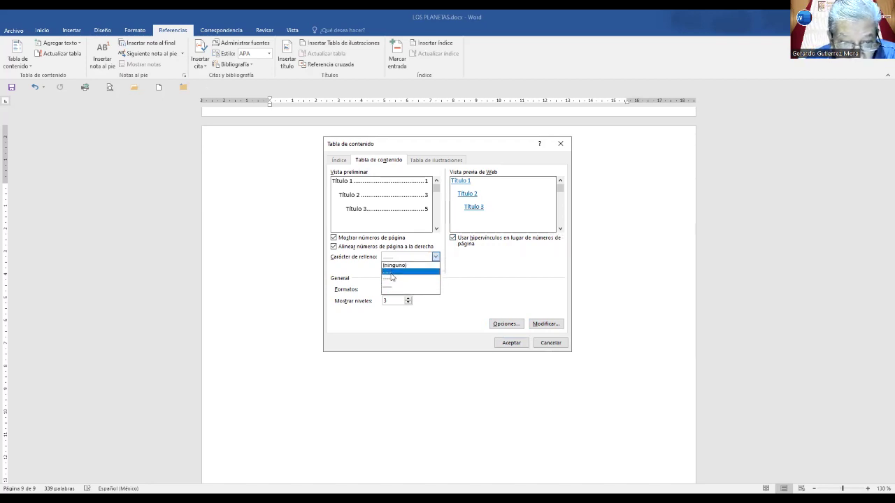
left_click(436, 257)
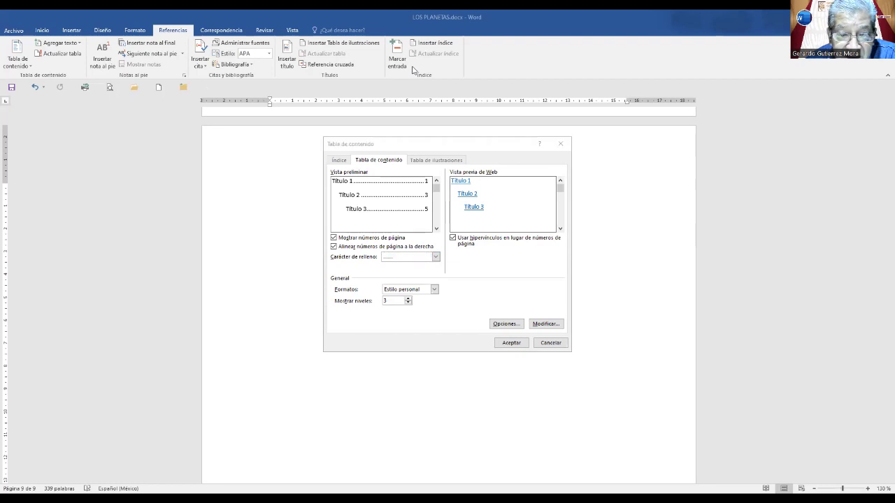
- Mark the dotted leaders after Título 1 and Título 2 in the preview, then clear the marks
left_click_drag(354, 180, 425, 183)
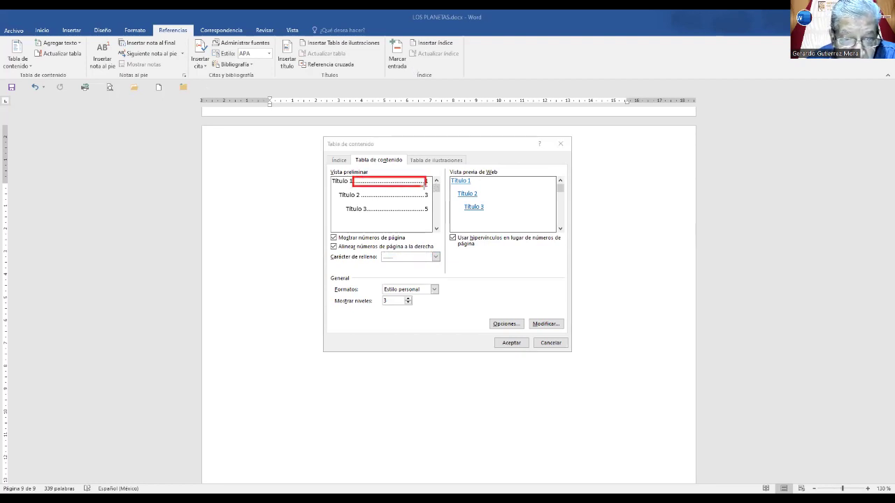
left_click_drag(358, 193, 424, 199)
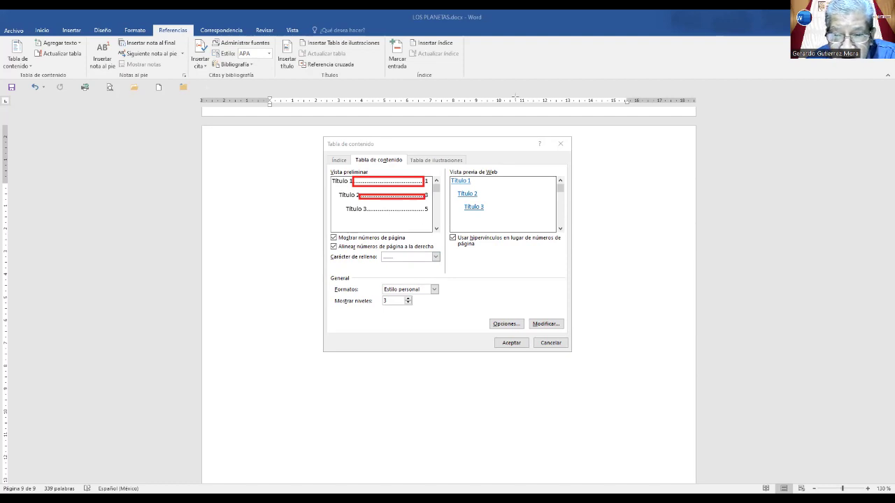
key("Escape")
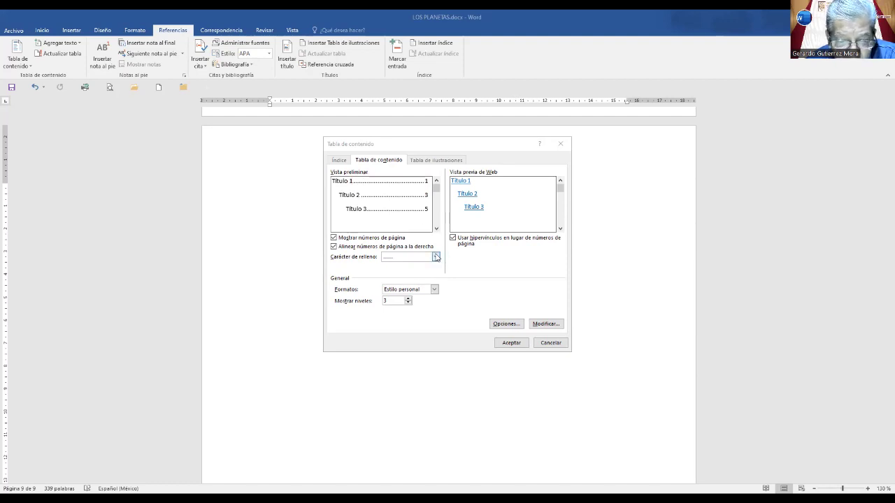
- Cycle Carácter de relleno through (ninguno), dots, dashes and underline, ending on dotted leaders
left_click(435, 256)
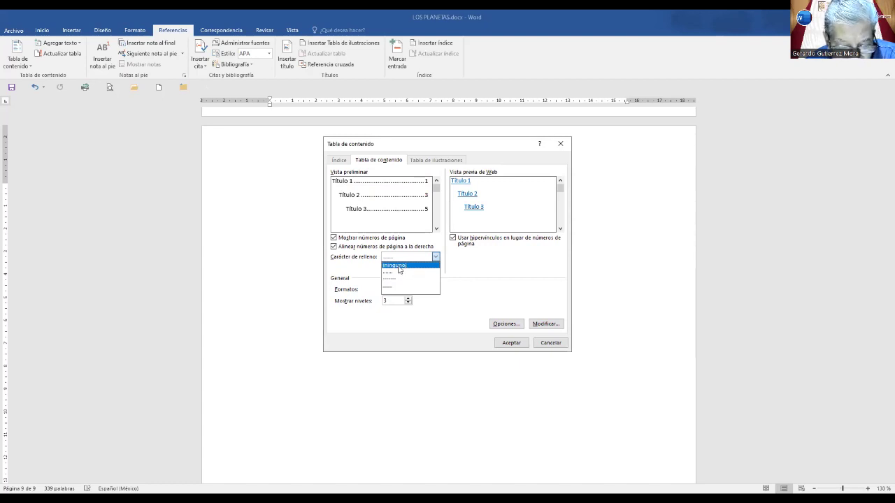
left_click(399, 266)
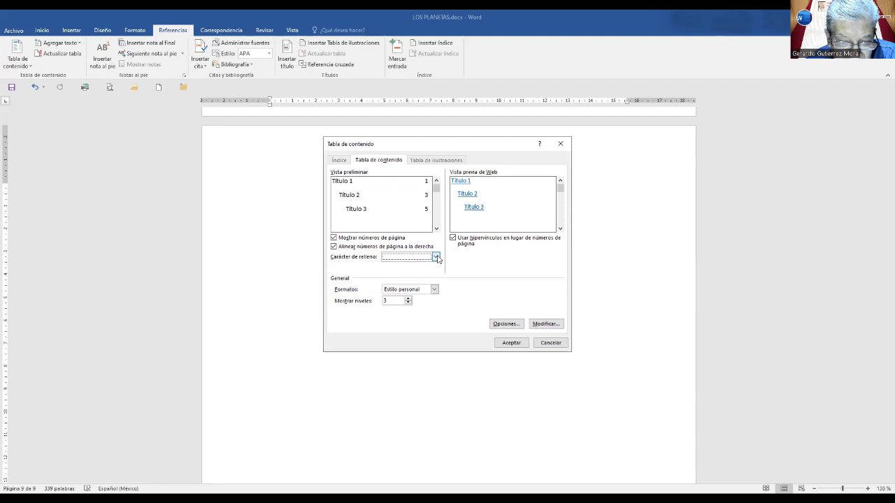
left_click(436, 258)
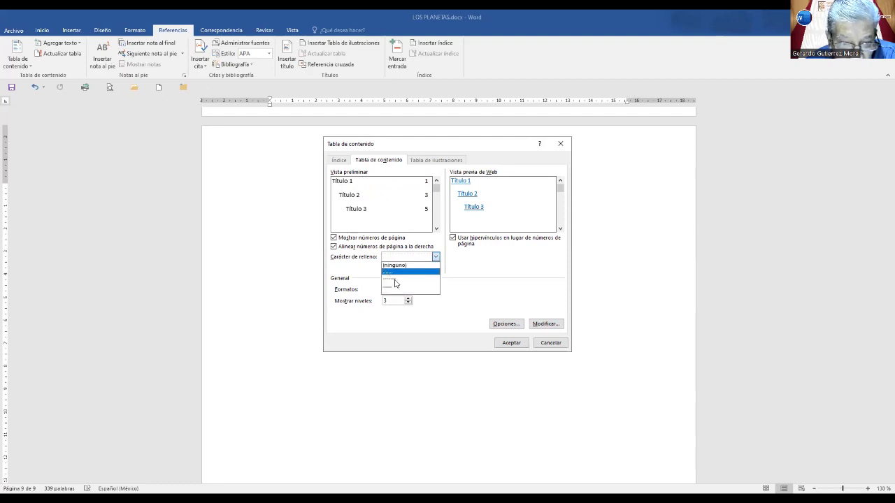
left_click(388, 273)
left_click(422, 260)
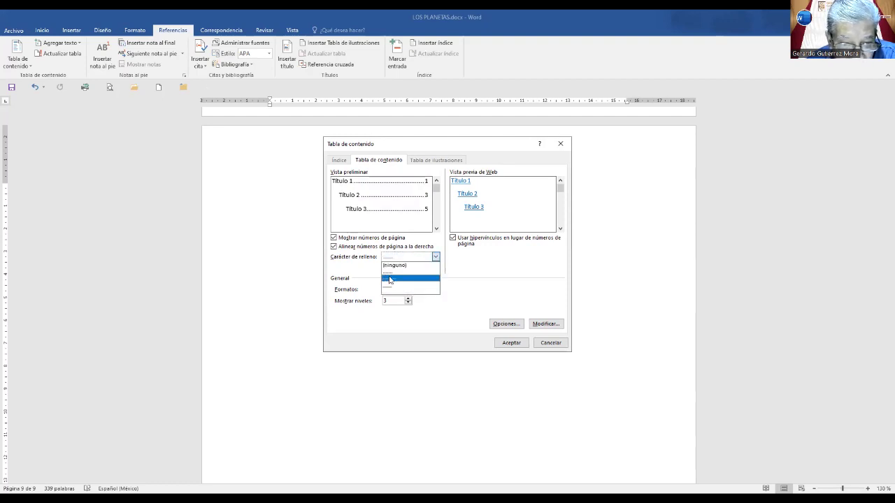
left_click(389, 279)
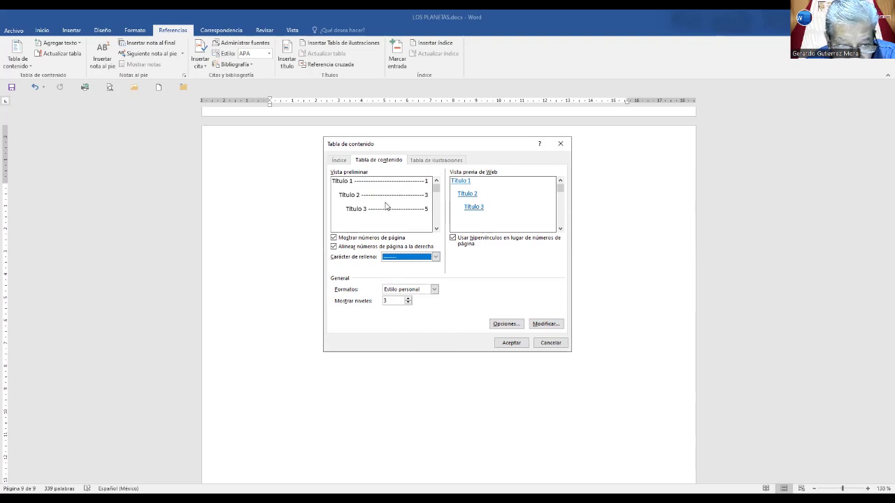
left_click(389, 259)
left_click(389, 286)
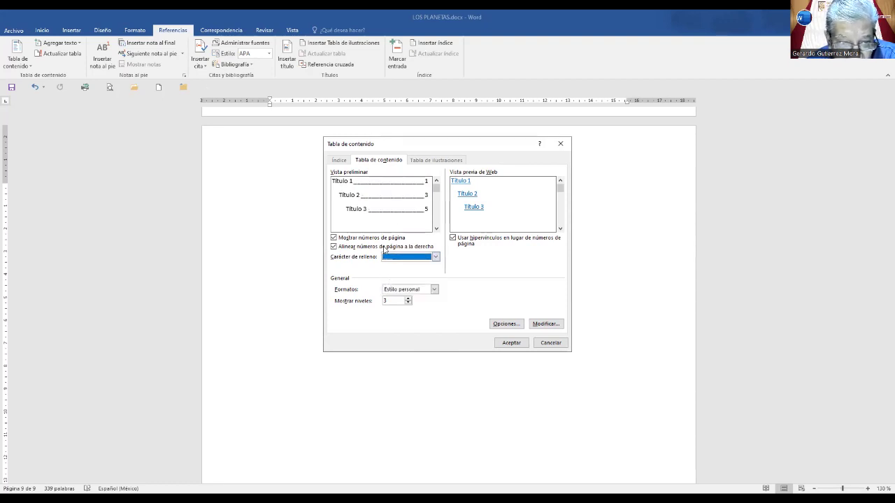
left_click(428, 257)
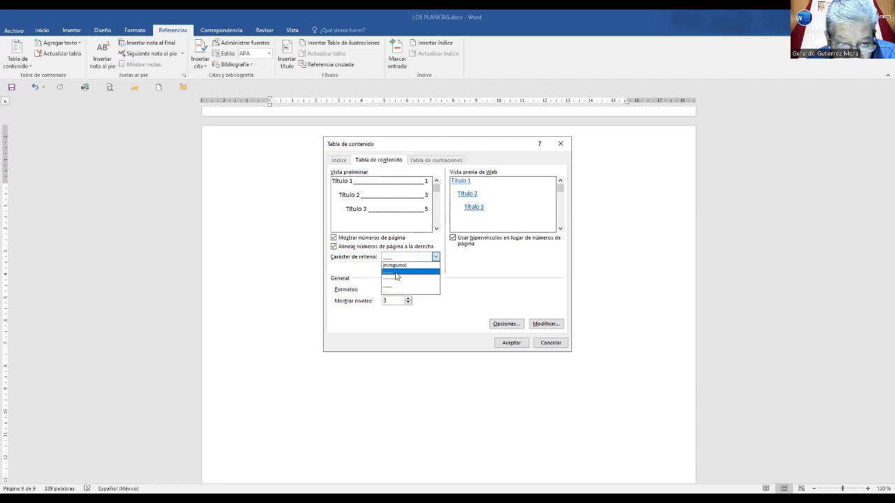
left_click(396, 274)
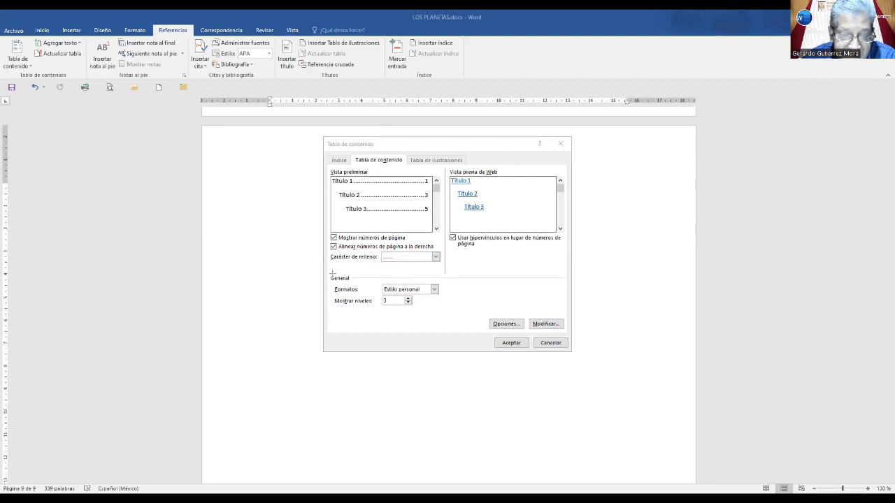
left_click_drag(328, 273, 442, 315)
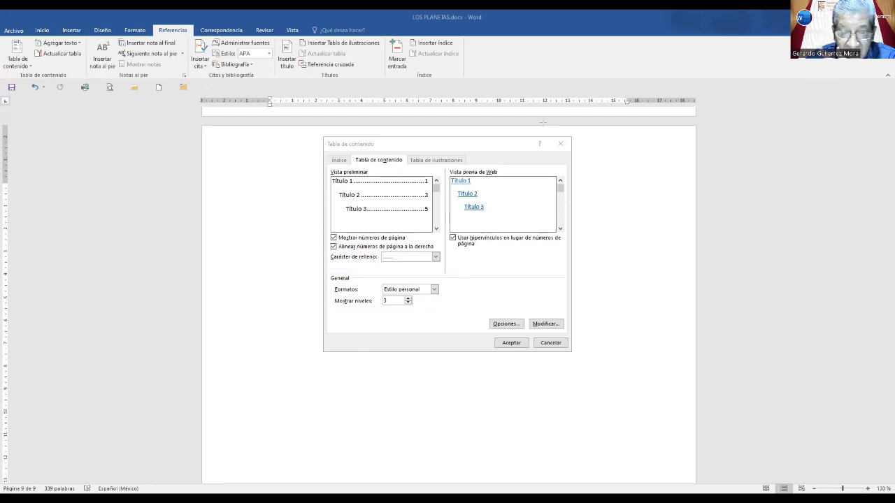
left_click(434, 289)
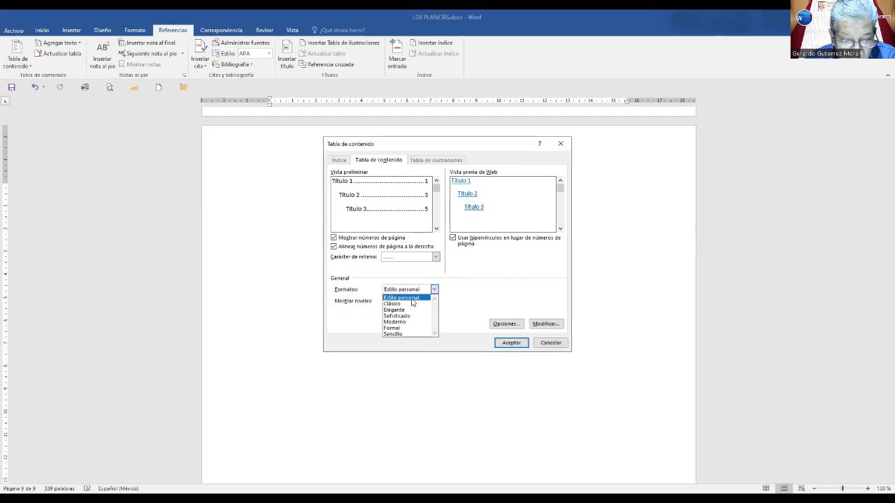
left_click(411, 300)
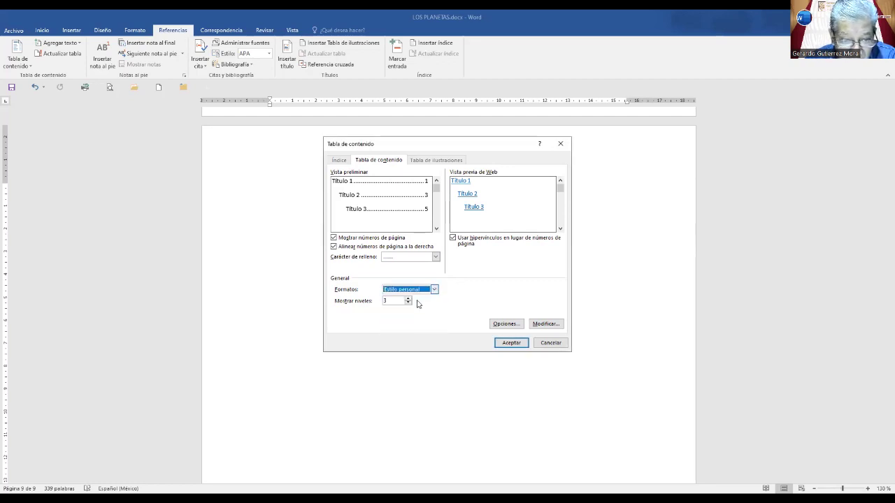
key("alt+Down")
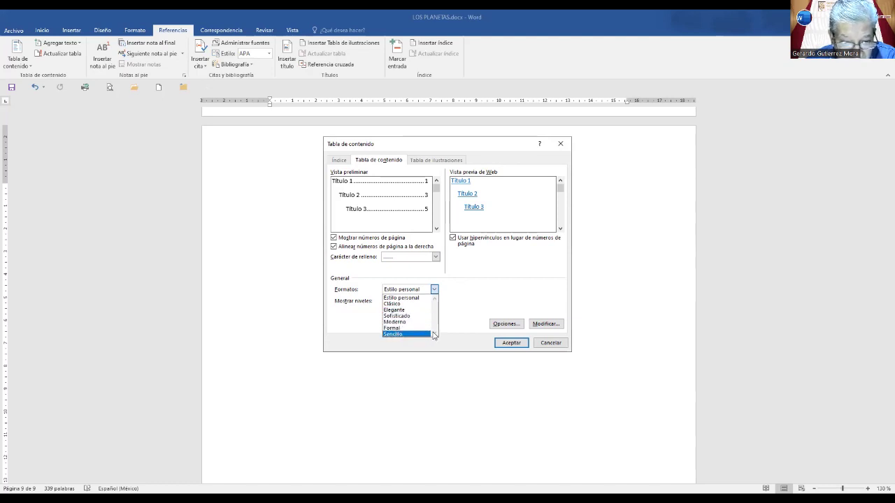
key("Down")
left_click(401, 297)
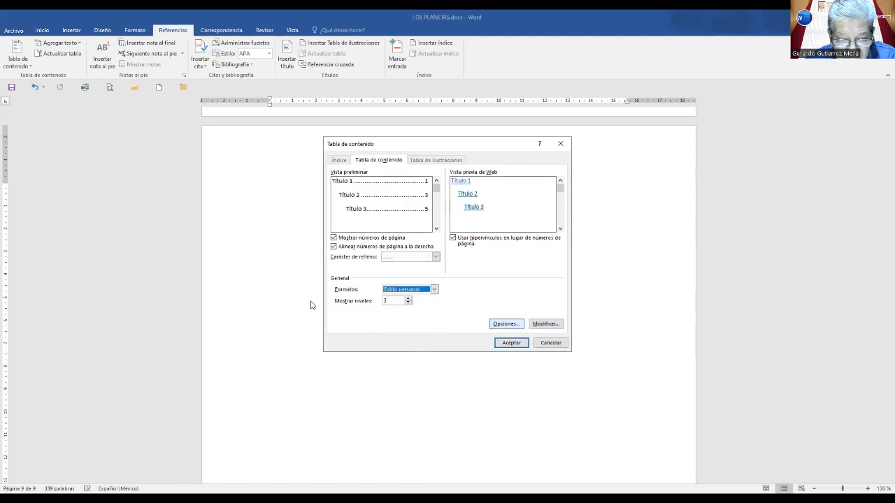
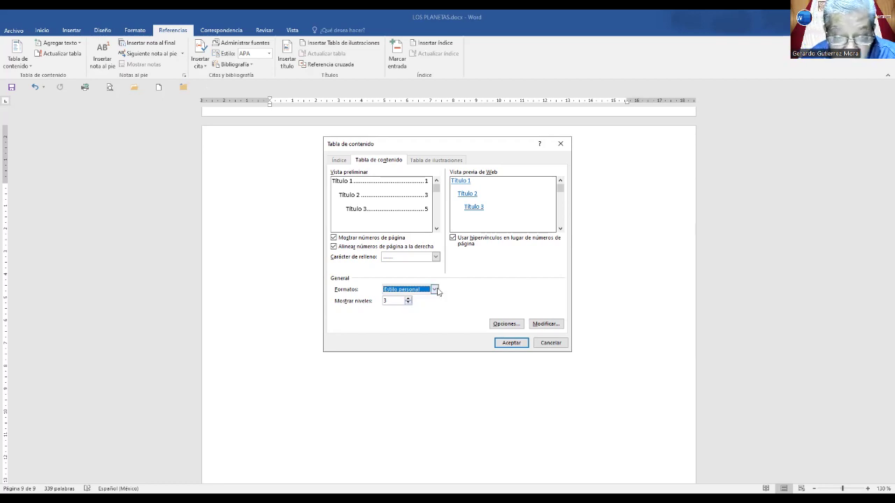
- Preview the Clásico, Elegante and Sofisticado table of contents formats
left_click(417, 294)
left_click(406, 302)
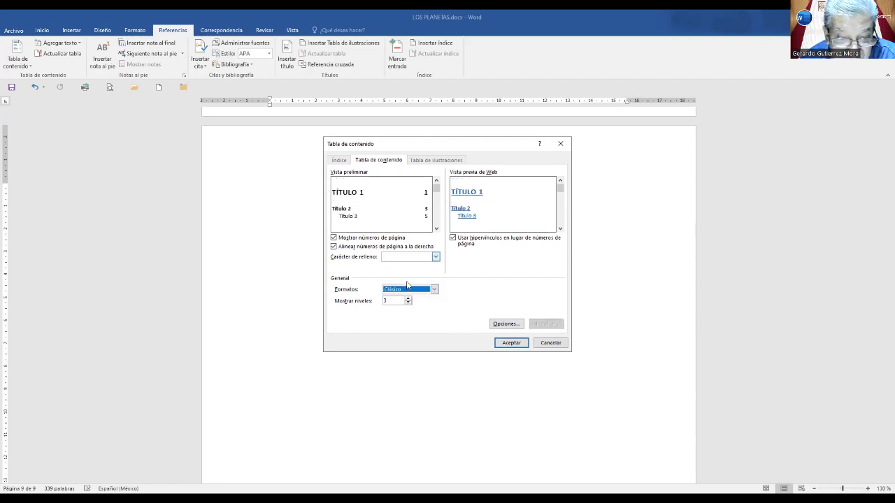
left_click(434, 290)
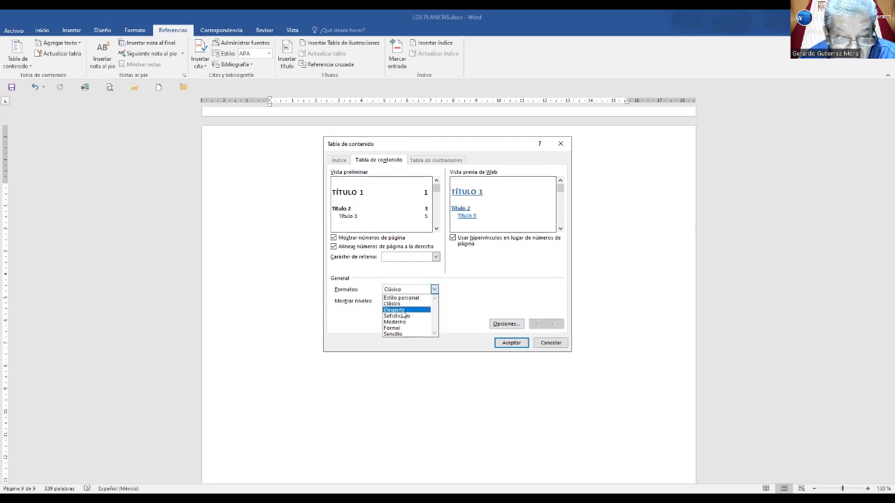
left_click(434, 290)
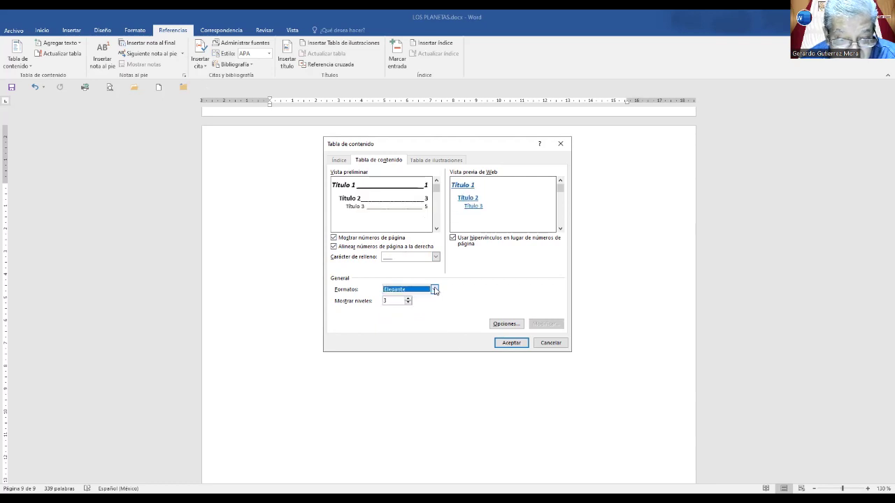
left_click(434, 290)
left_click(406, 316)
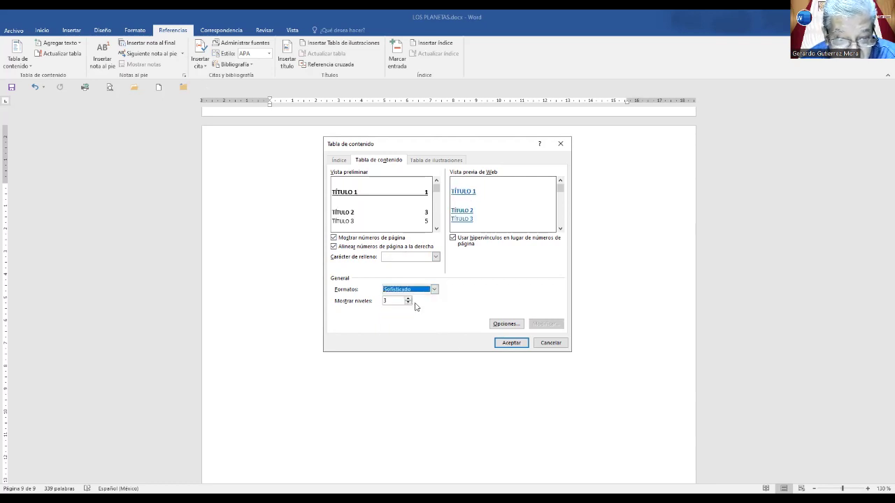
- Preview Moderno, then return to the dotted-leader format and insert the table of contents
left_click(434, 290)
left_click(395, 323)
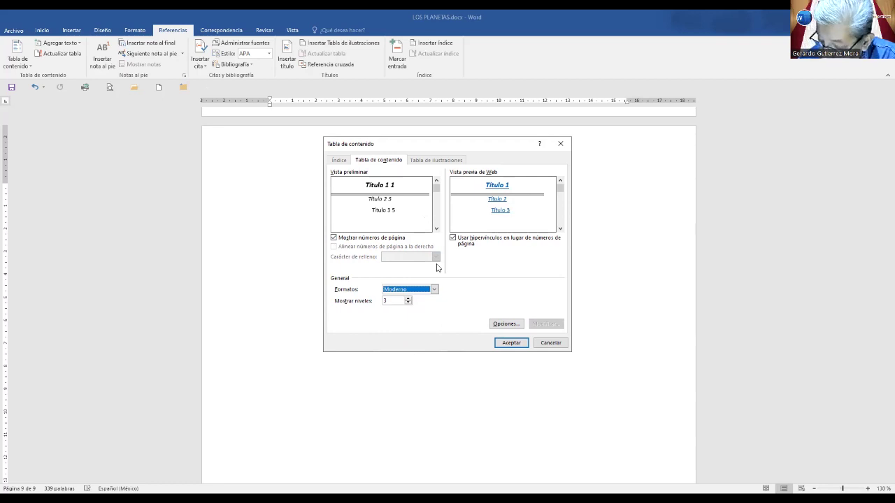
left_click(434, 289)
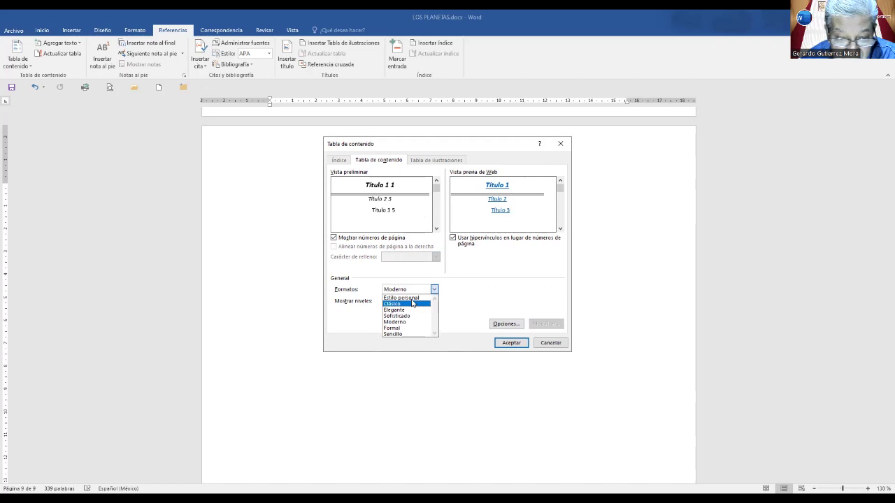
left_click(401, 297)
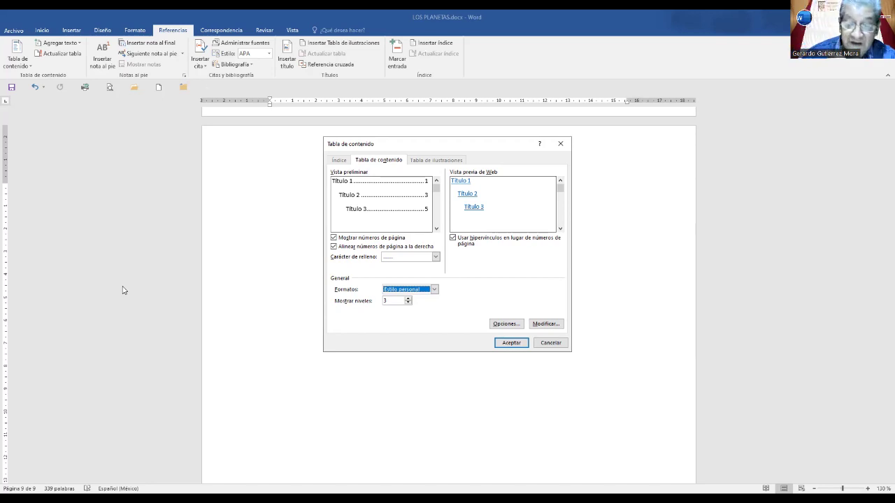
left_click(508, 343)
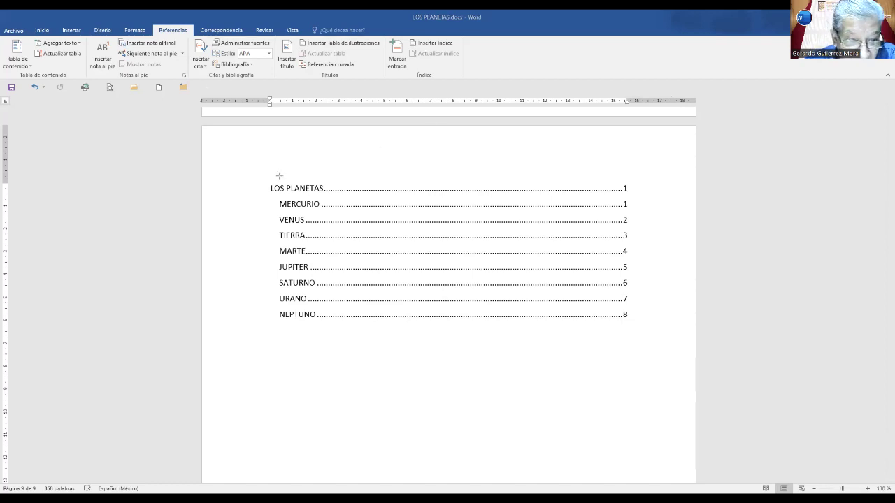
- Draw red boxes and arrows on the LOS PLANETAS entry and the MERCURIO–NEPTUNO entries
mouse_move(268, 184)
left_mouse_down()
mouse_move(338, 189)
mouse_move(332, 198)
left_mouse_up()
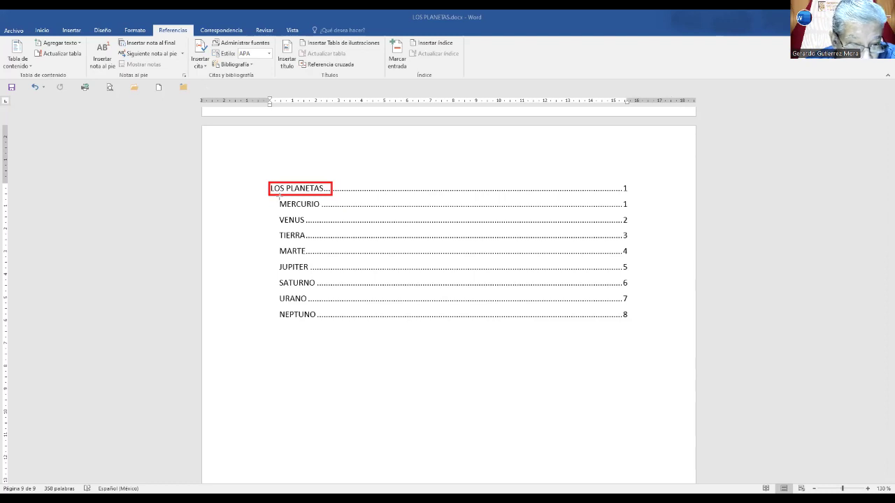
left_click_drag(278, 197, 323, 321)
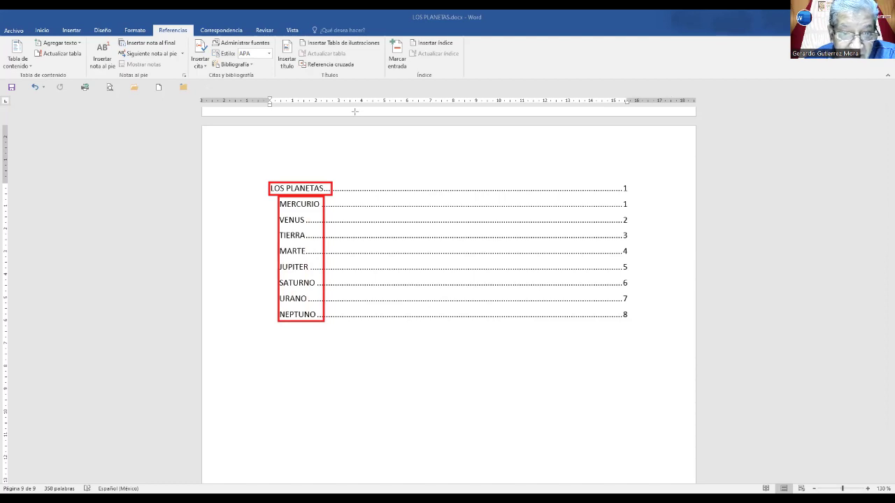
left_click_drag(420, 144, 329, 184)
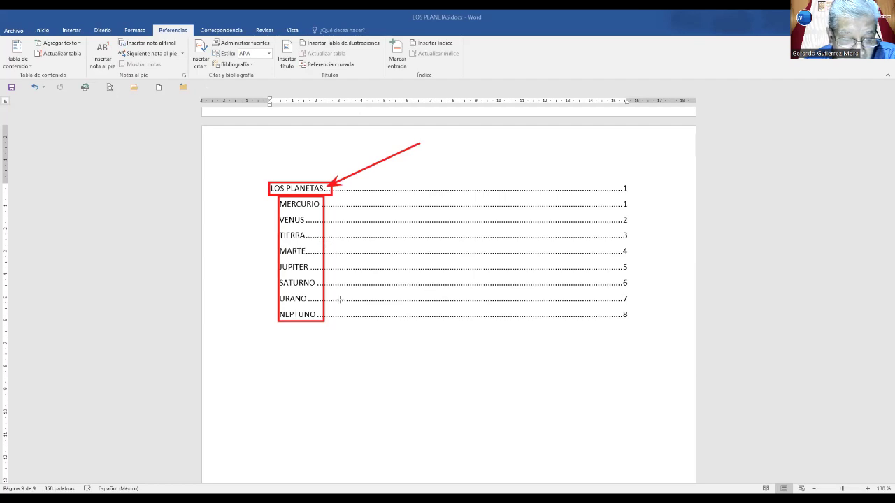
mouse_move(396, 377)
left_mouse_down()
mouse_move(339, 328)
mouse_move(315, 288)
left_mouse_up()
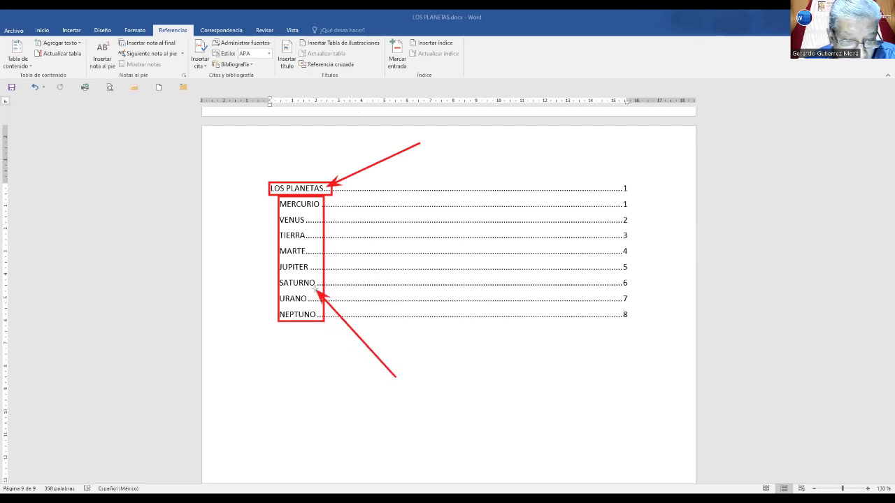